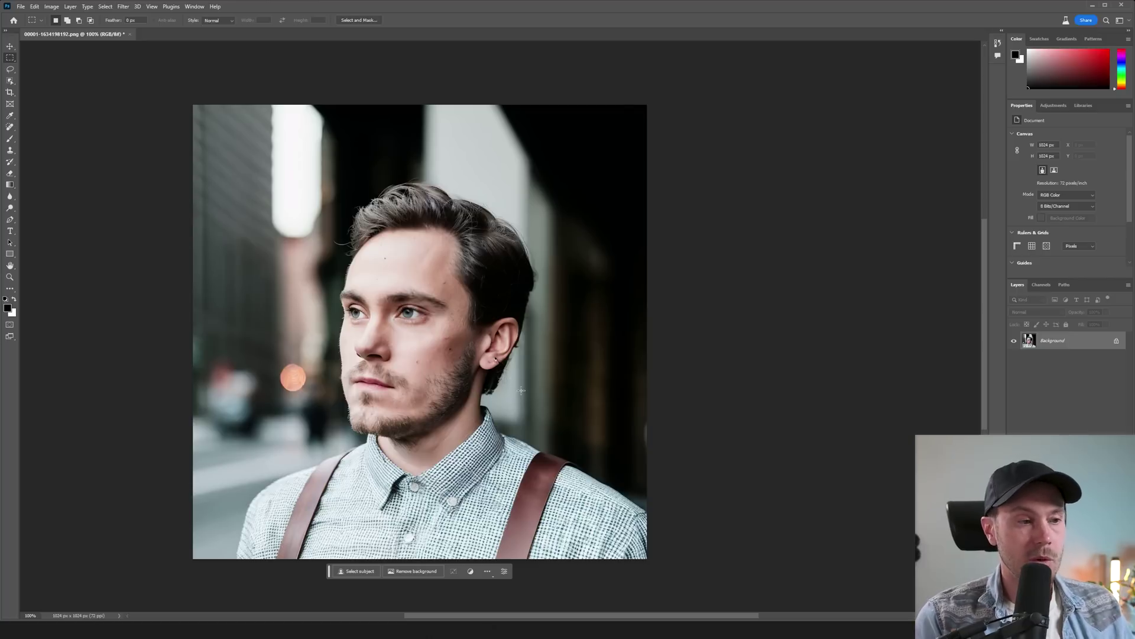
- Switch from the Rectangular Marquee to the Lasso tool (L)
key("l")
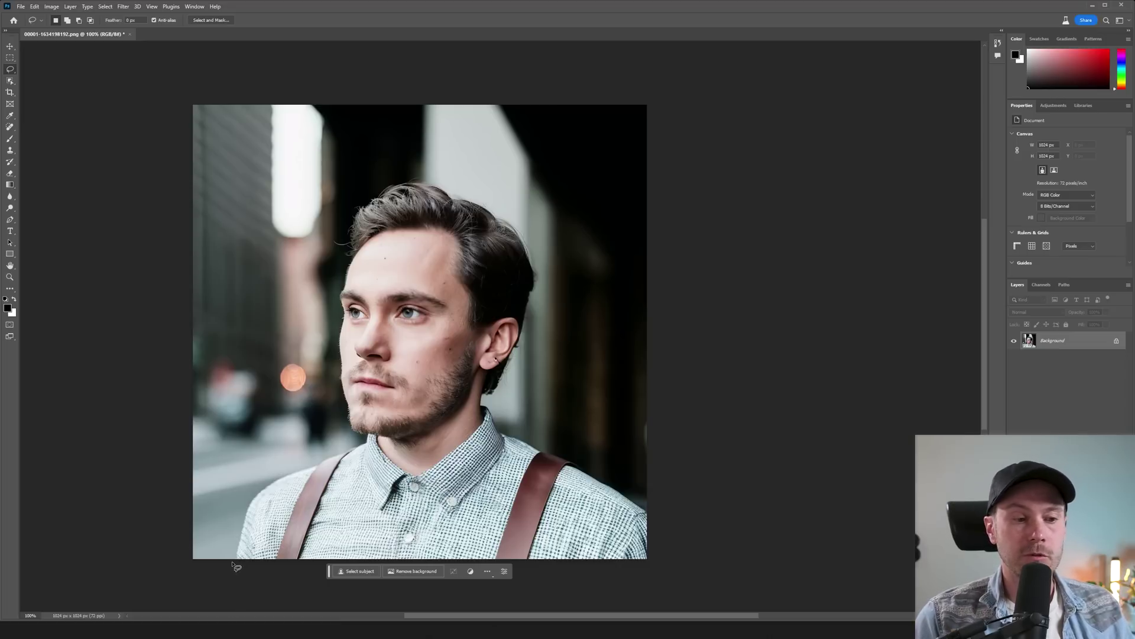
- Lasso the man's checked shirt and shoulders, closing the outline along the bottom edge
mouse_move(232, 565)
left_mouse_down()
mouse_move(244, 496)
mouse_move(289, 466)
mouse_move(482, 402)
mouse_move(656, 506)
left_mouse_up()
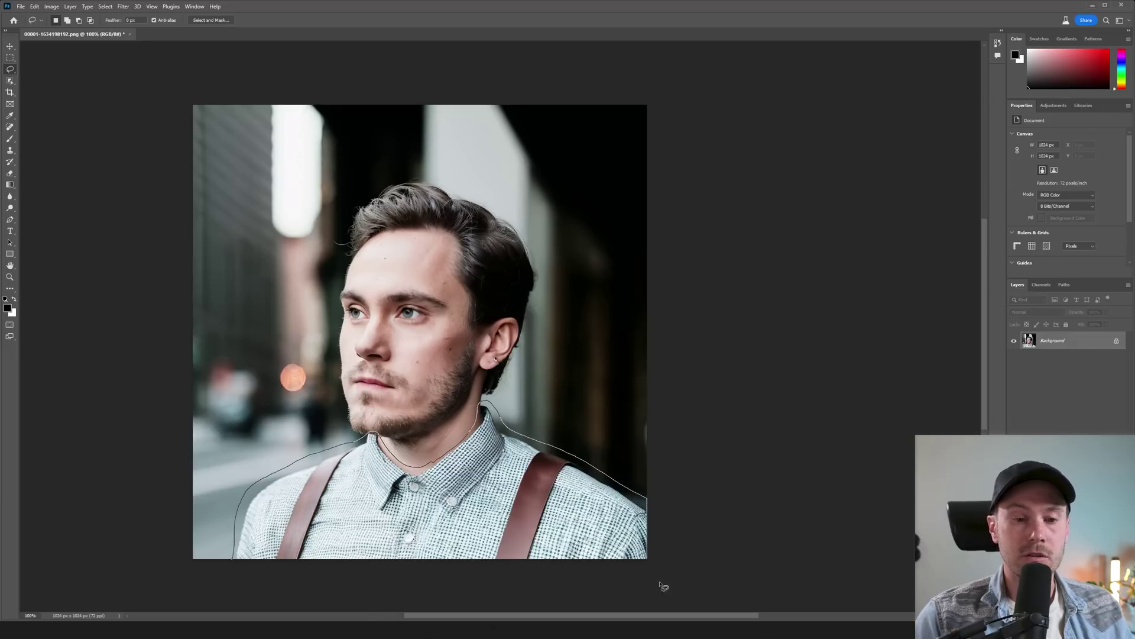
mouse_move(648, 594)
left_mouse_down()
mouse_move(399, 611)
mouse_move(239, 605)
left_mouse_up()
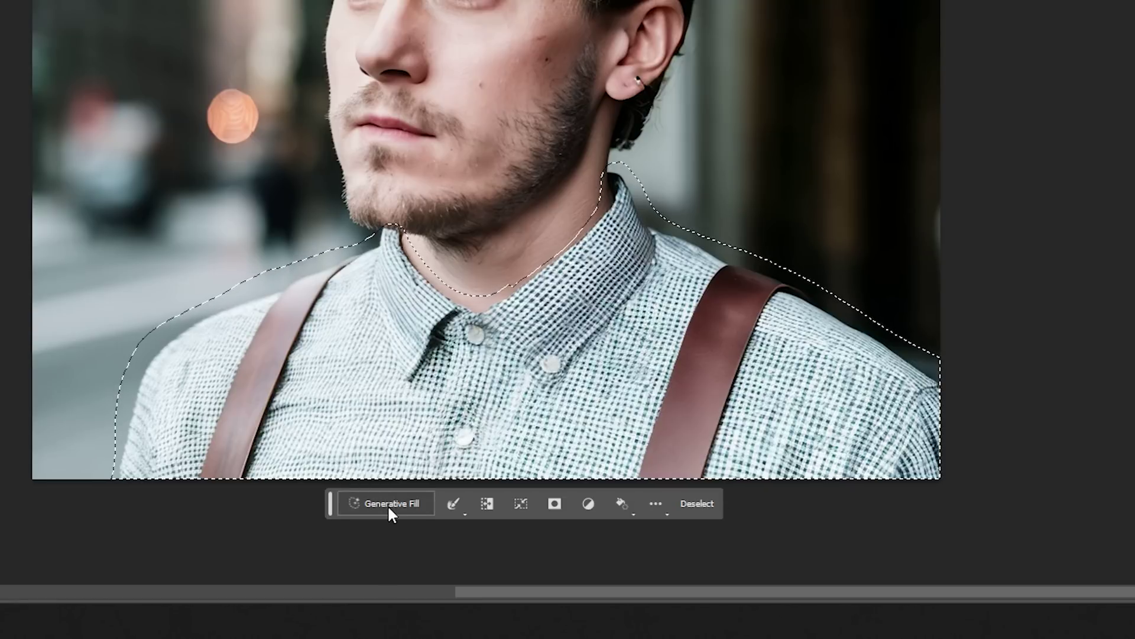
- Generative-fill the shirt selection with the prompt 'astronaut suit'
left_click(388, 505)
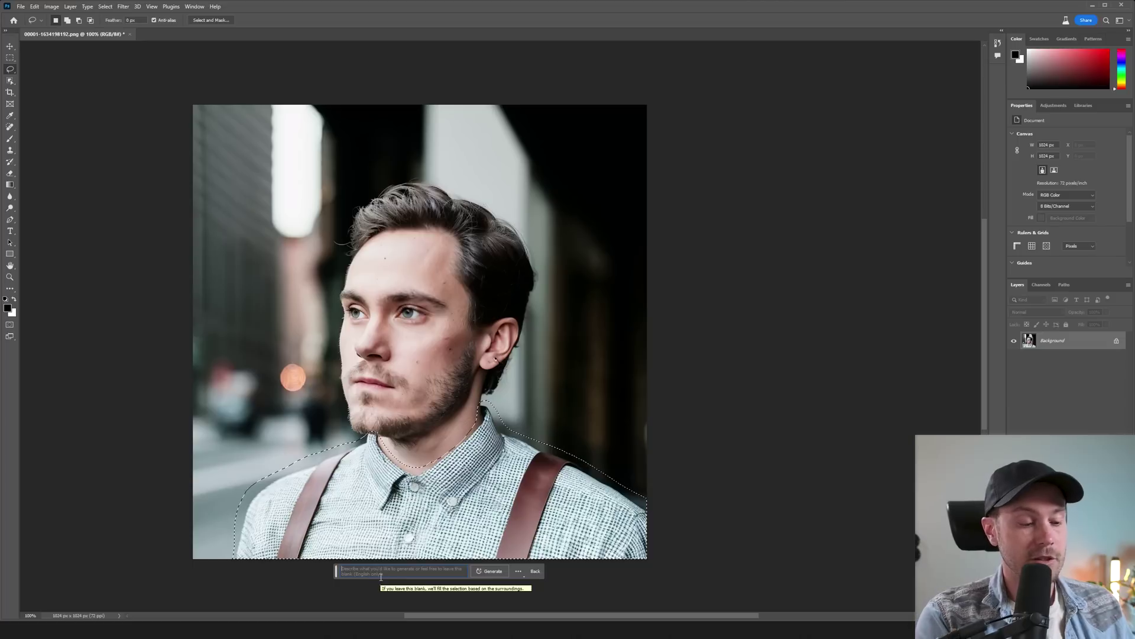
type("astronaut suit")
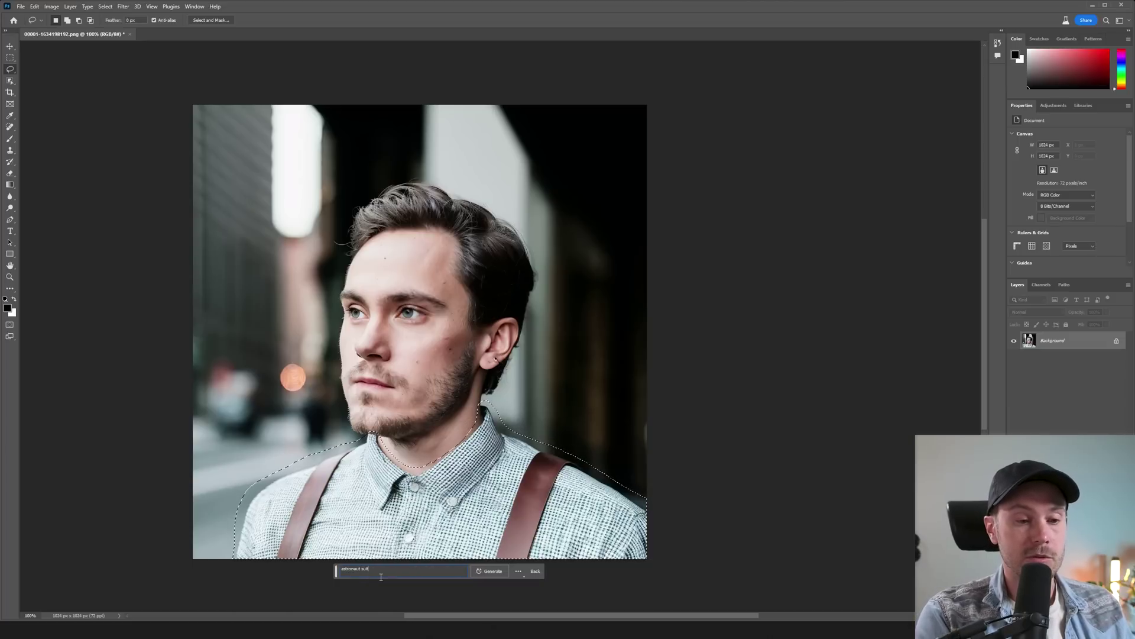
key("Return")
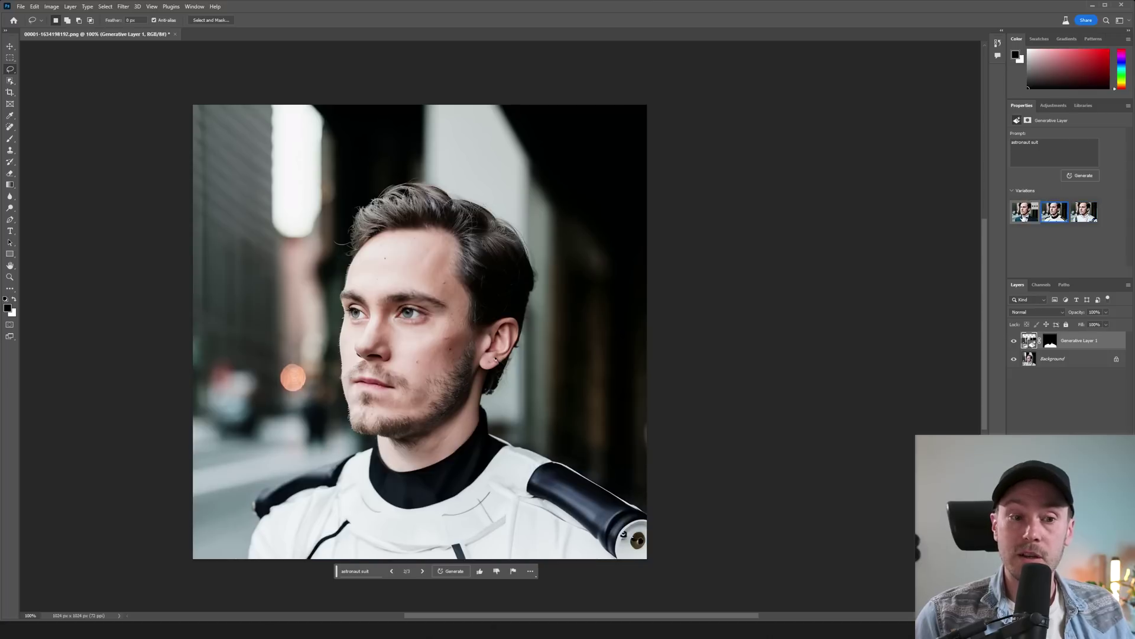
- Browse the suit variations, generate more, and return to the third variation
left_click(1084, 211)
left_click(1052, 214)
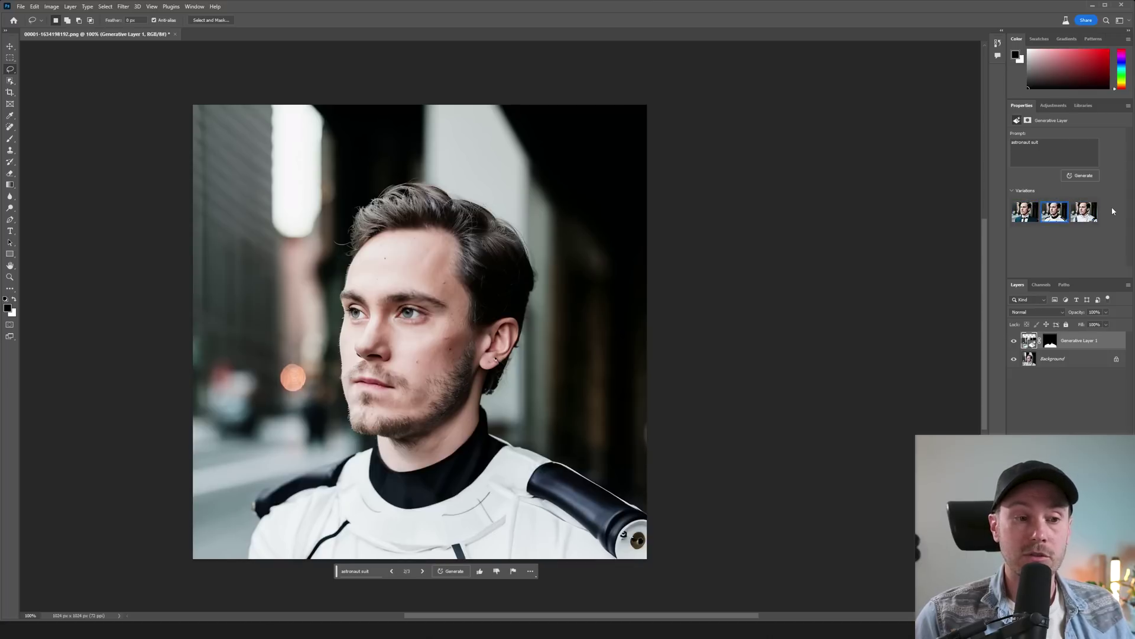
left_click(452, 571)
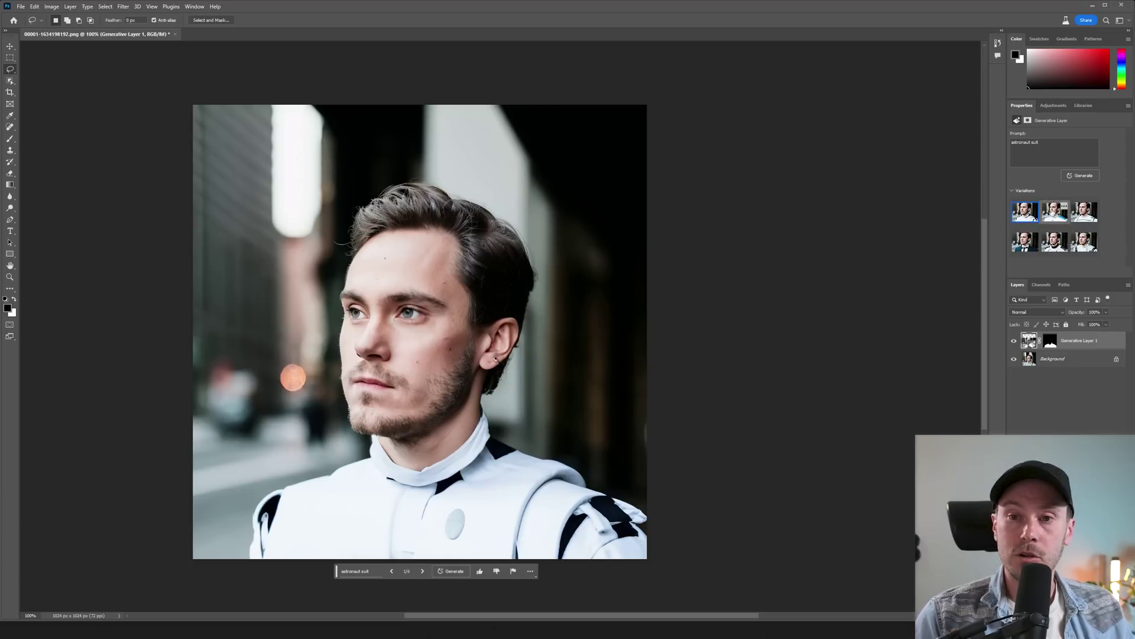
left_click(1055, 213)
left_click(1085, 218)
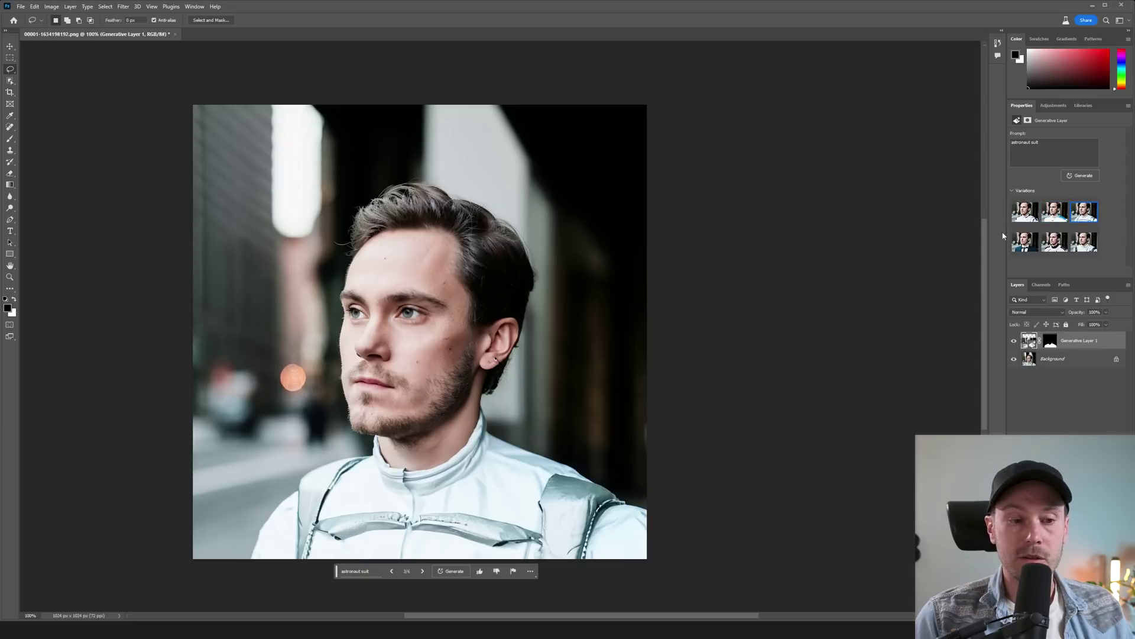
left_click(1025, 213)
left_click(1074, 218)
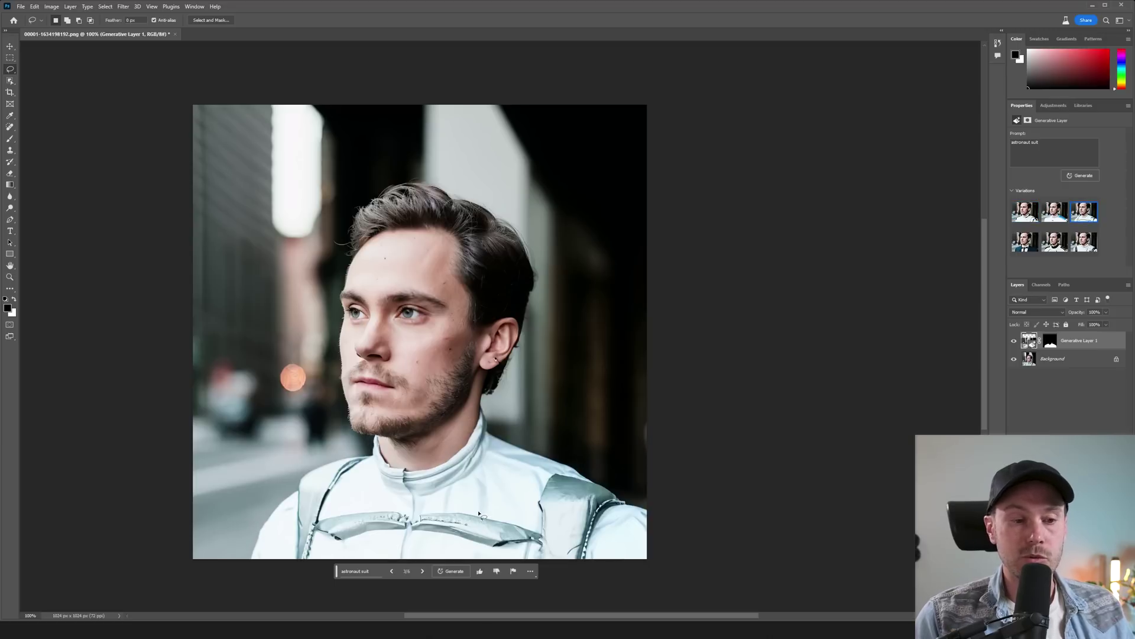
- Compare the navy and armoured suits, keep the white suit, and toggle Generative Layer 1 against the original
left_click(1061, 363)
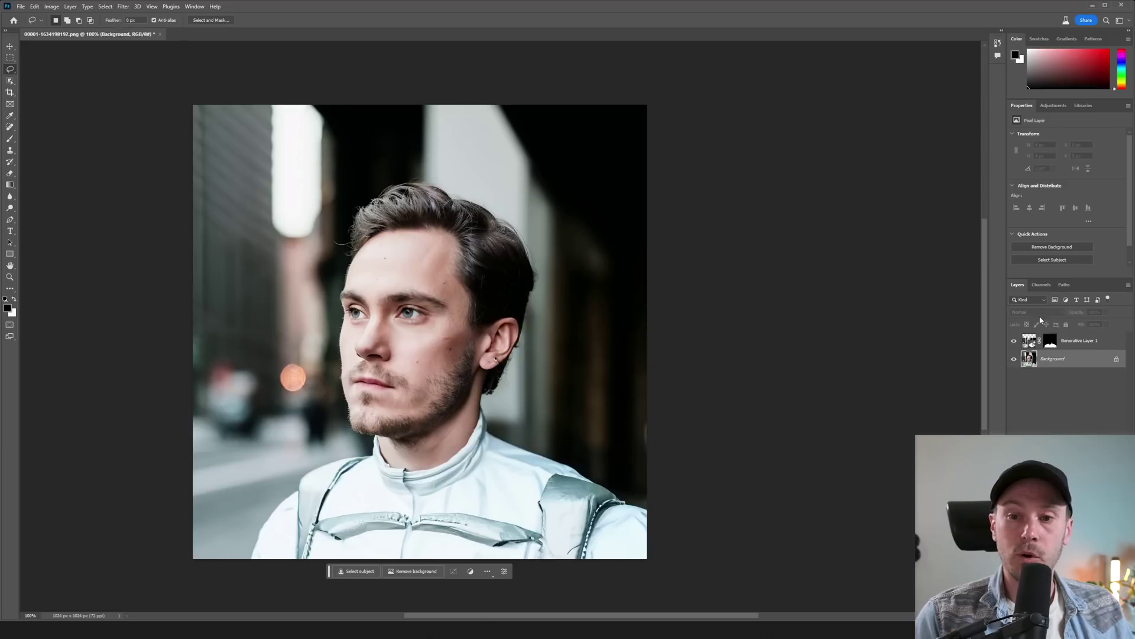
left_click(1032, 345)
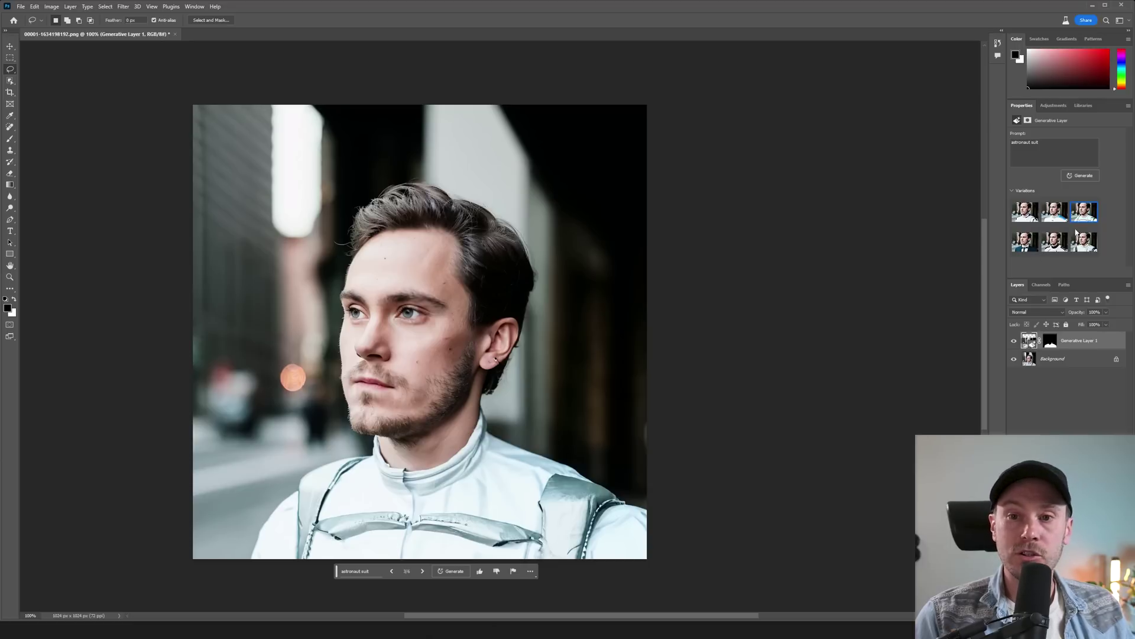
left_click(1025, 241)
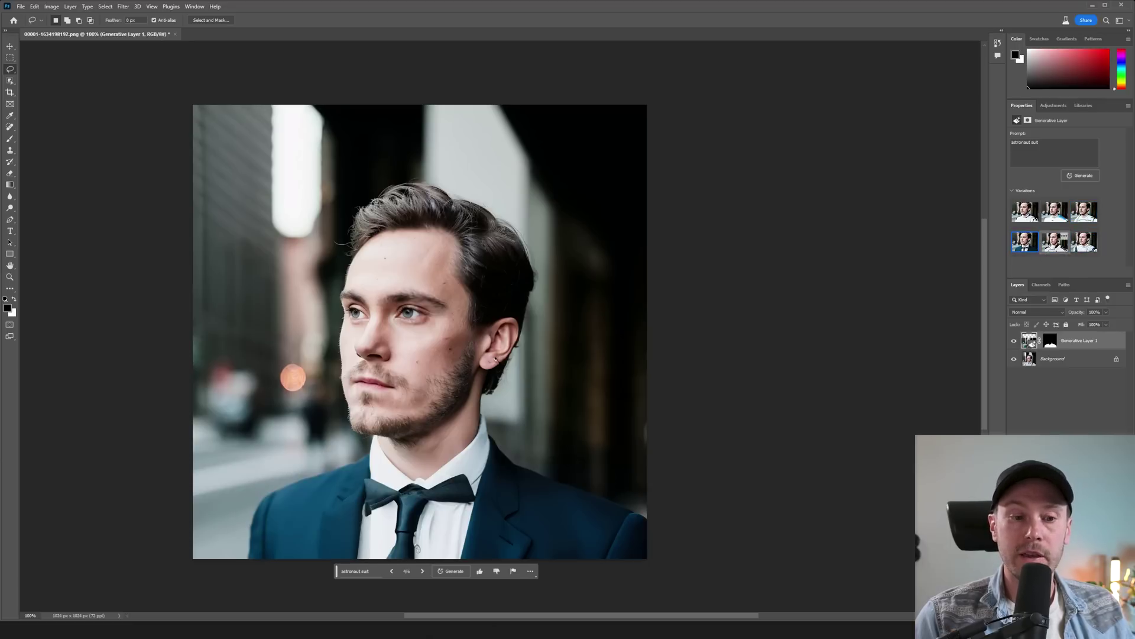
left_click(1084, 211)
left_click(1055, 241)
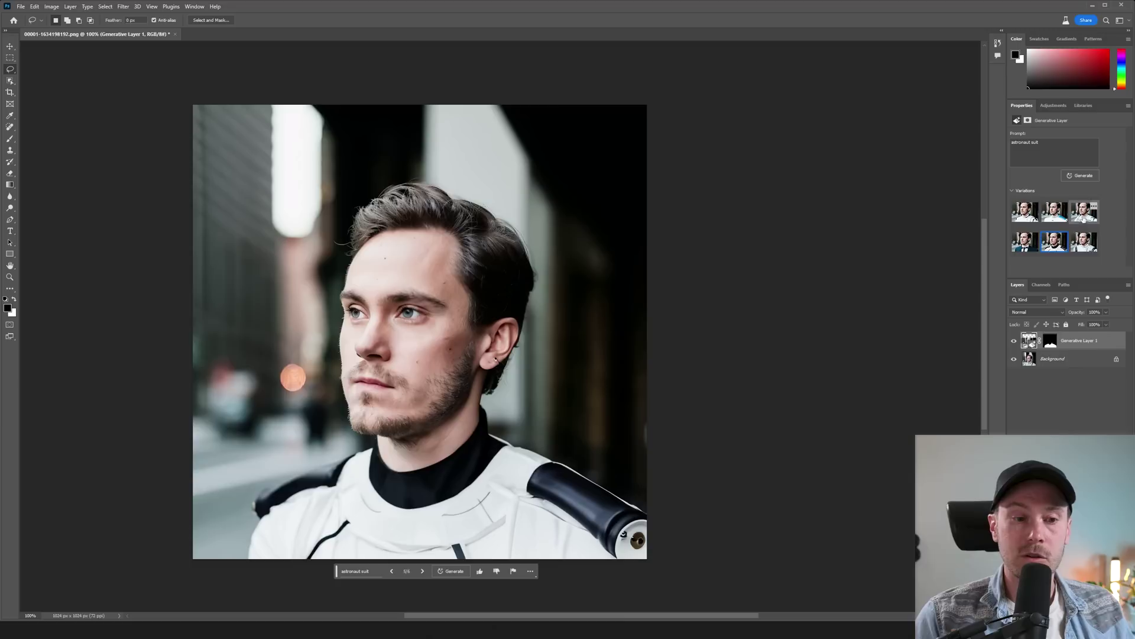
left_click(1085, 212)
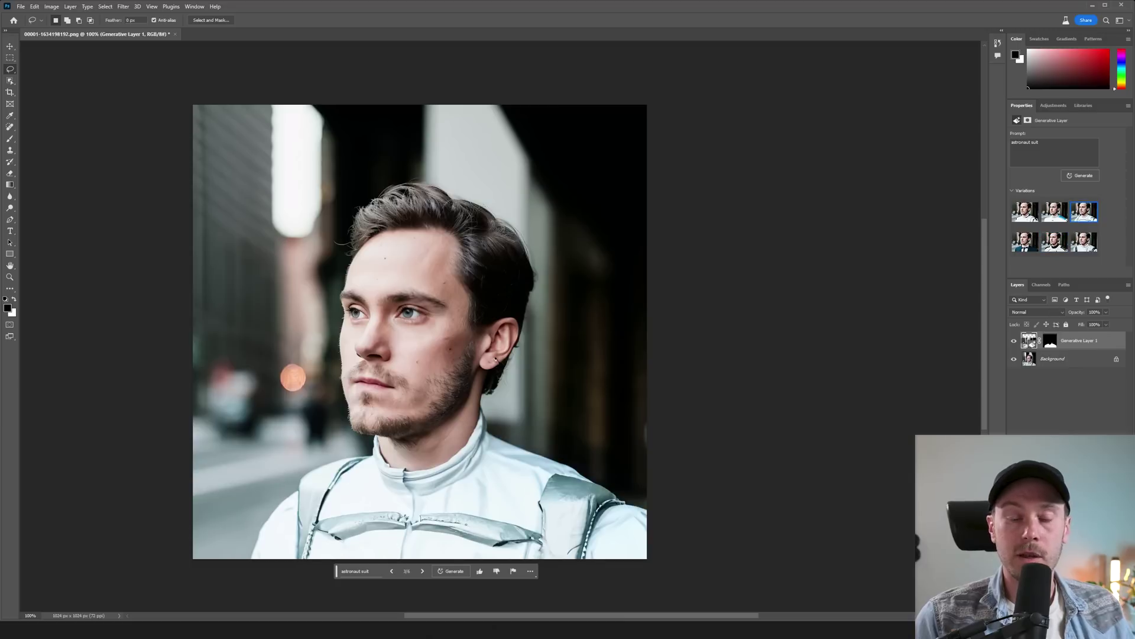
left_click(1015, 341)
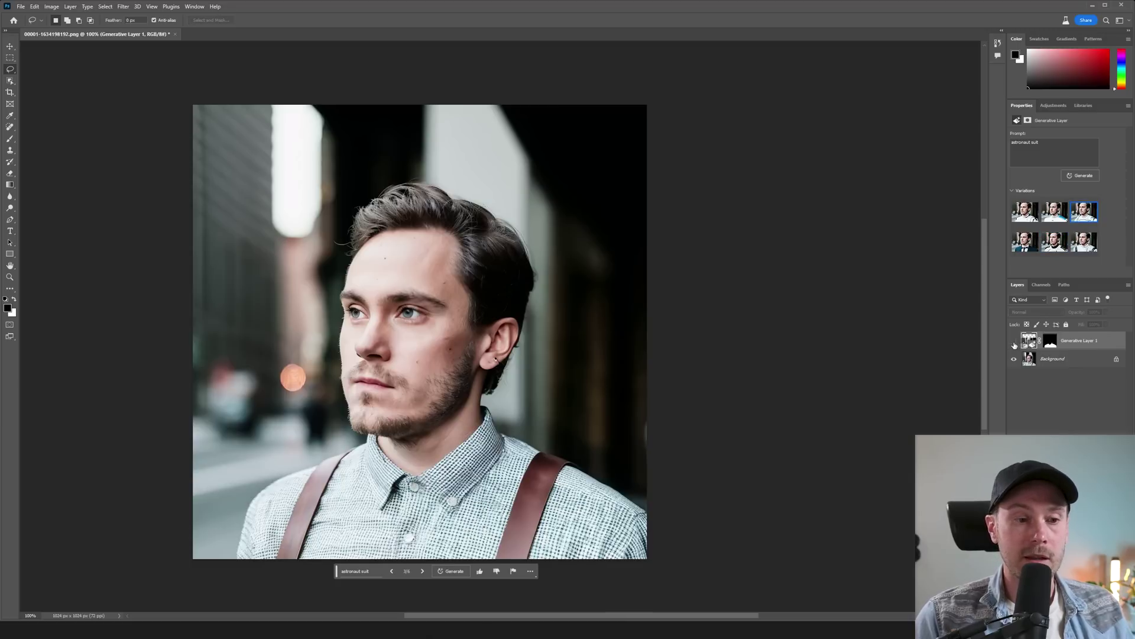
left_click(1015, 343)
- Select the whole man with the Object Selection tool's Object Finder
key("w")
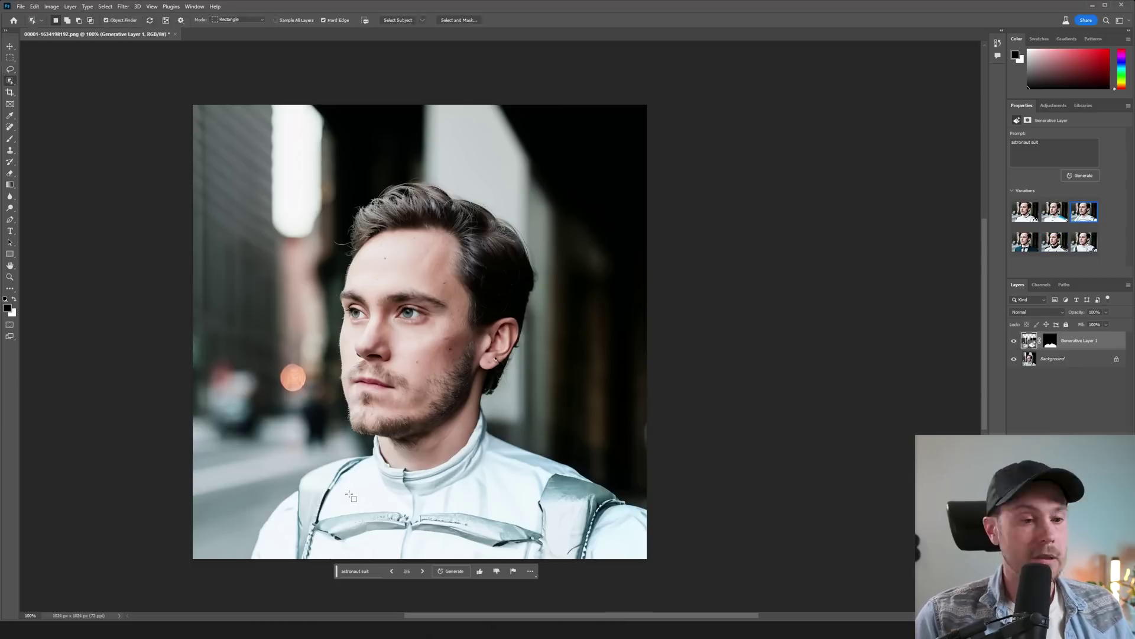
left_click_drag(13, 83, 64, 85)
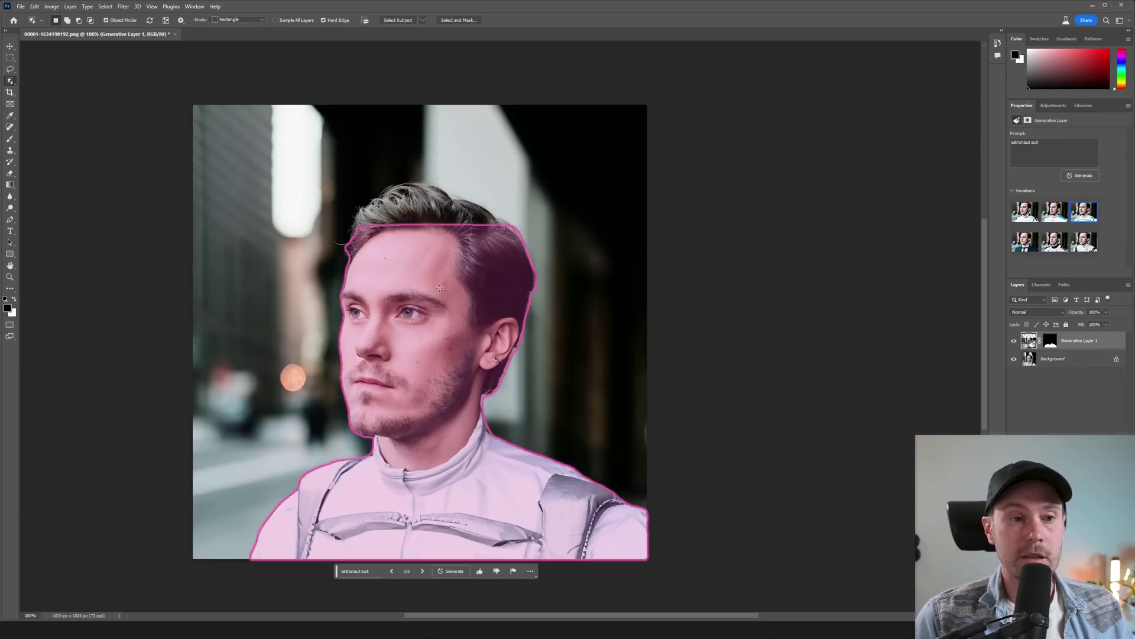
left_click(440, 288)
key("shift+w")
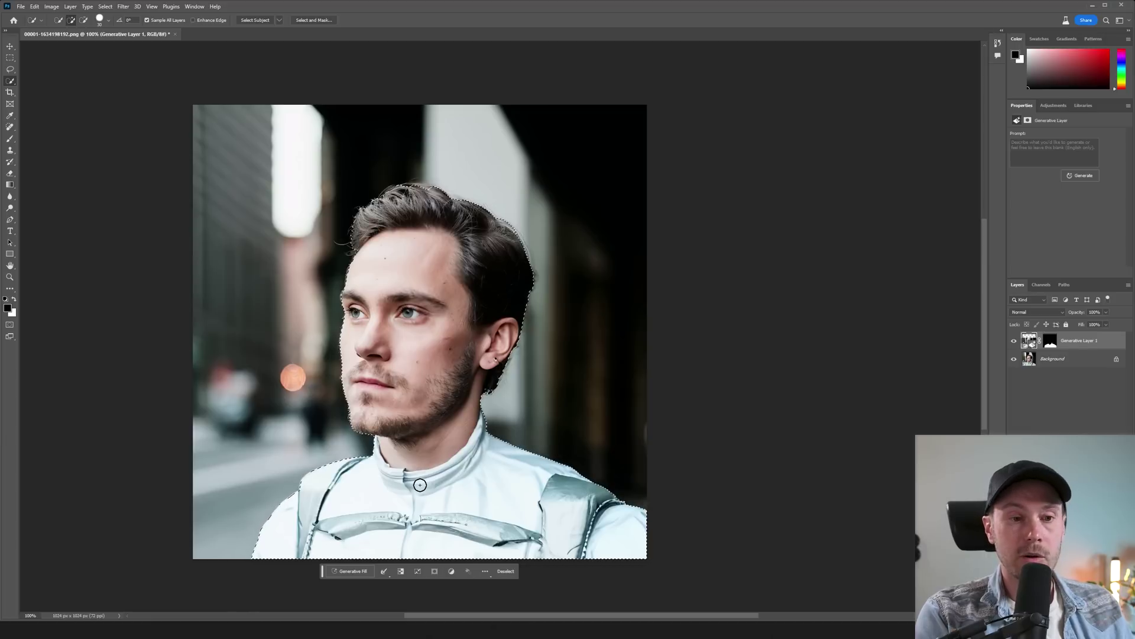
- Invert the selection to the street background and generate 'spaceship interior'
key("ctrl+shift+i")
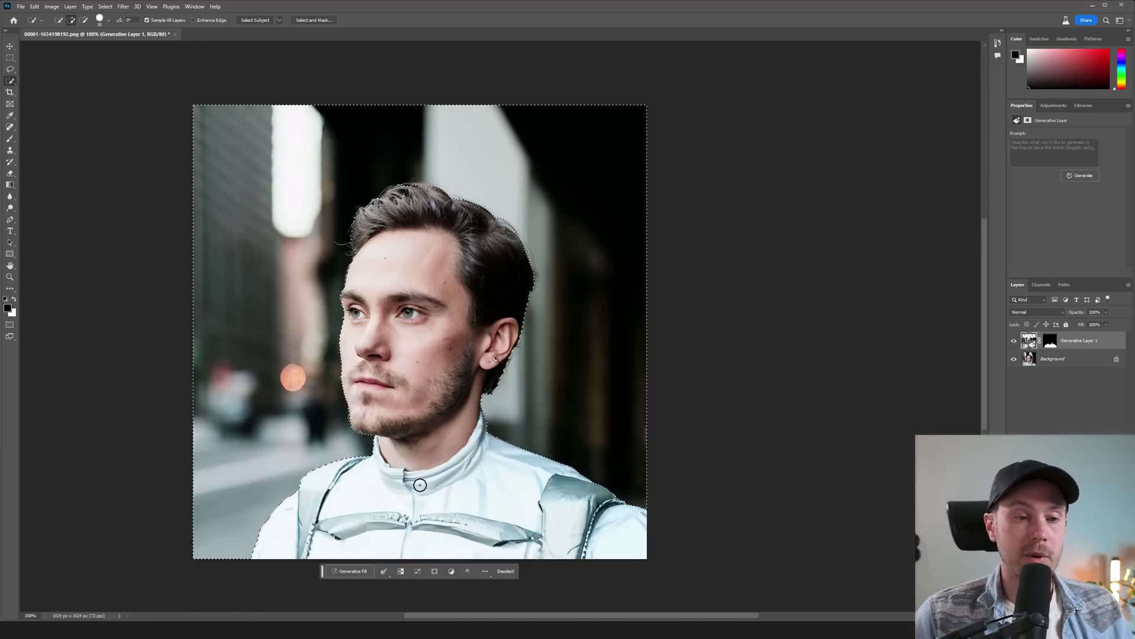
left_click(355, 572)
type("space")
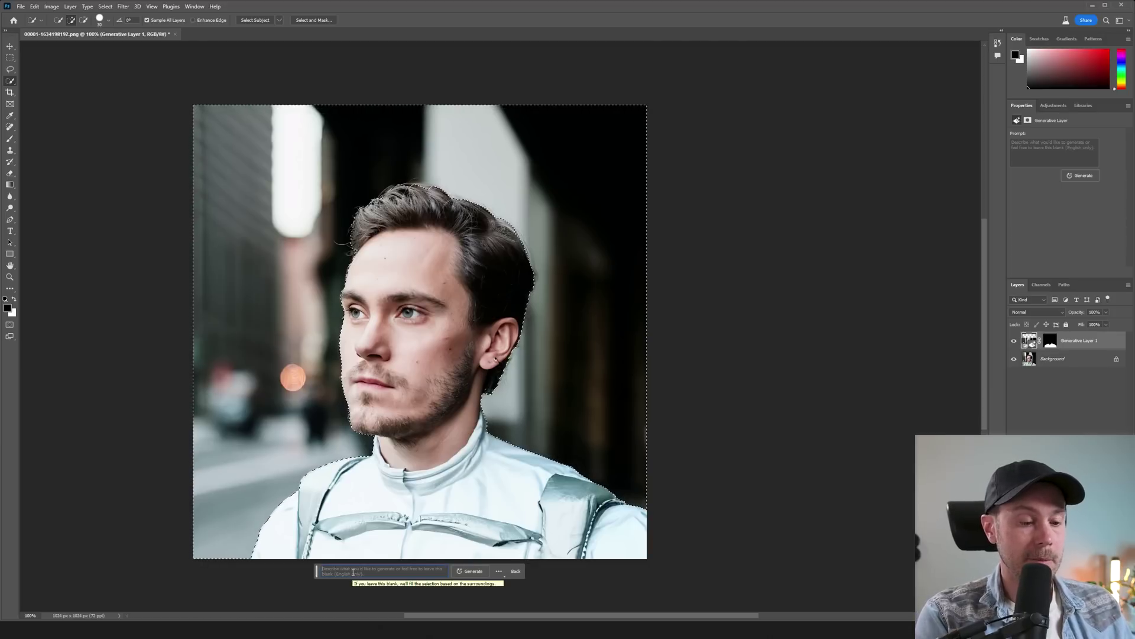
type("ship interior")
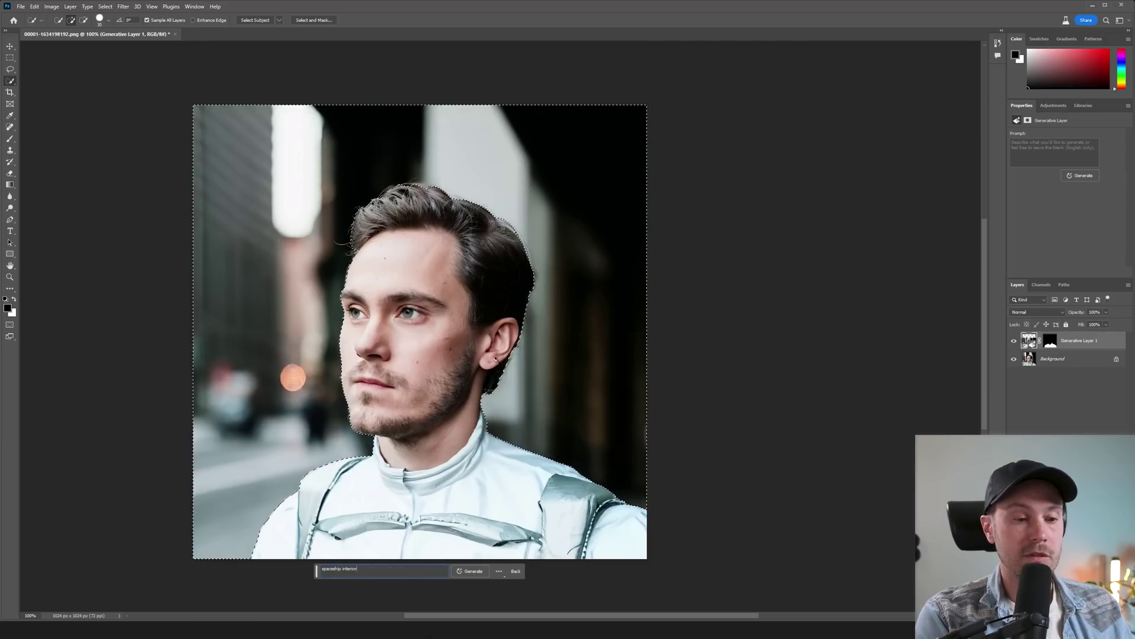
key("Return")
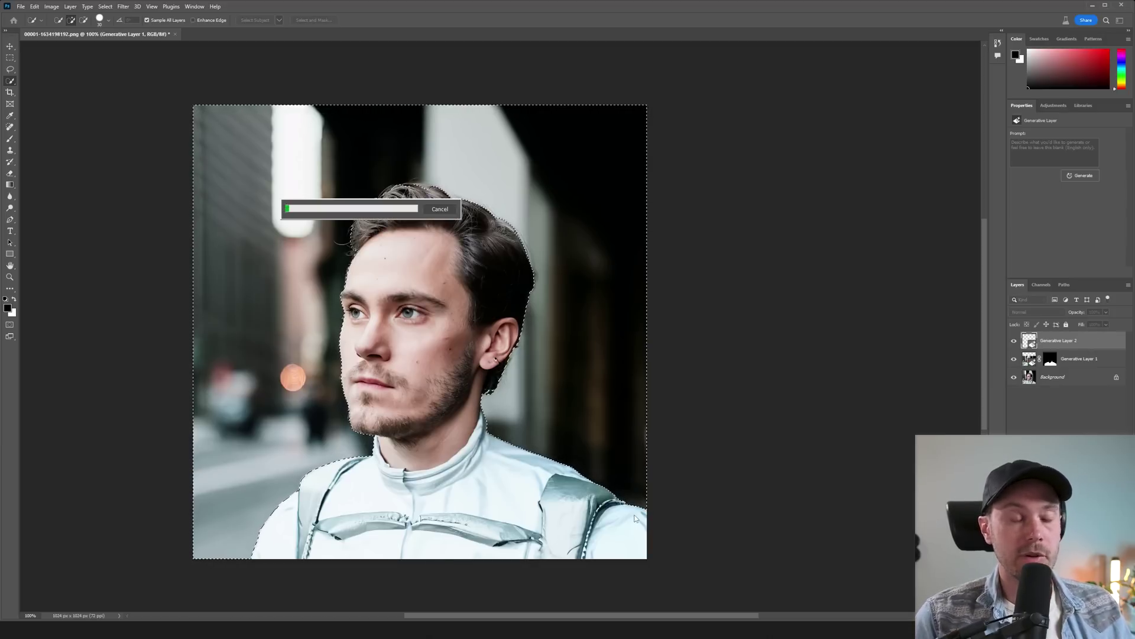
- Browse the three spaceship background variations, then hide the generated layer
left_click(1056, 213)
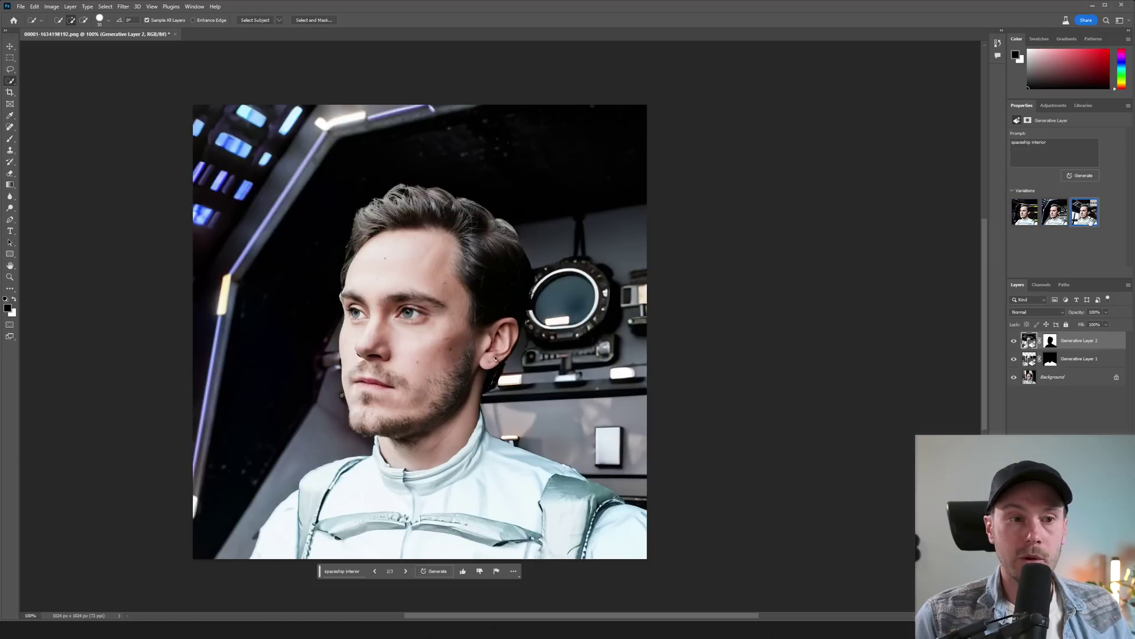
left_click(1089, 220)
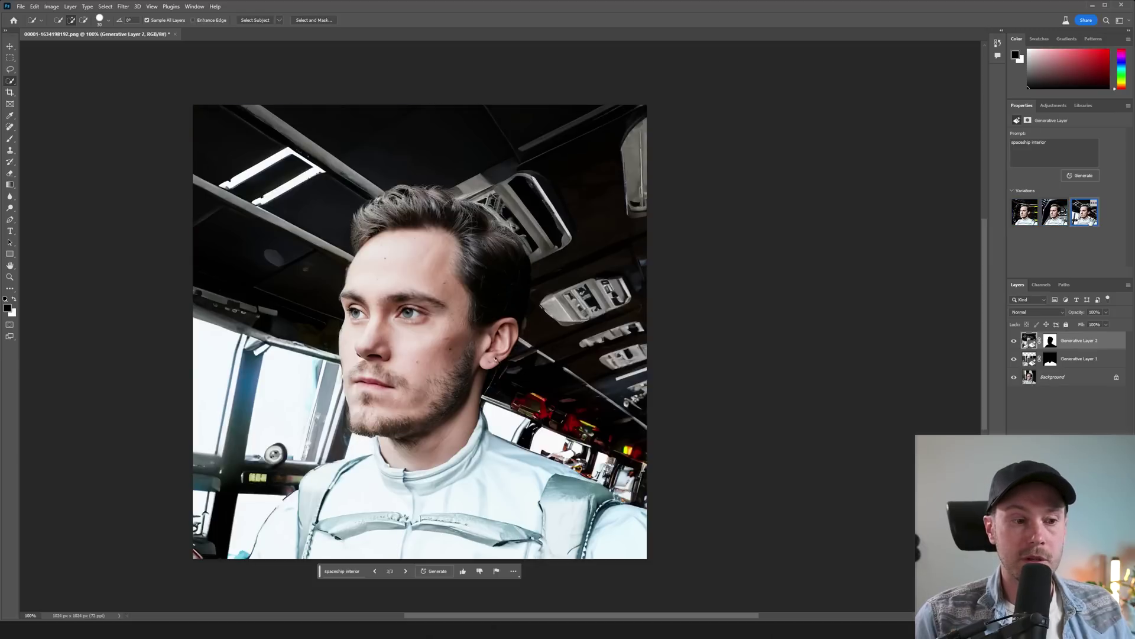
left_click(1055, 213)
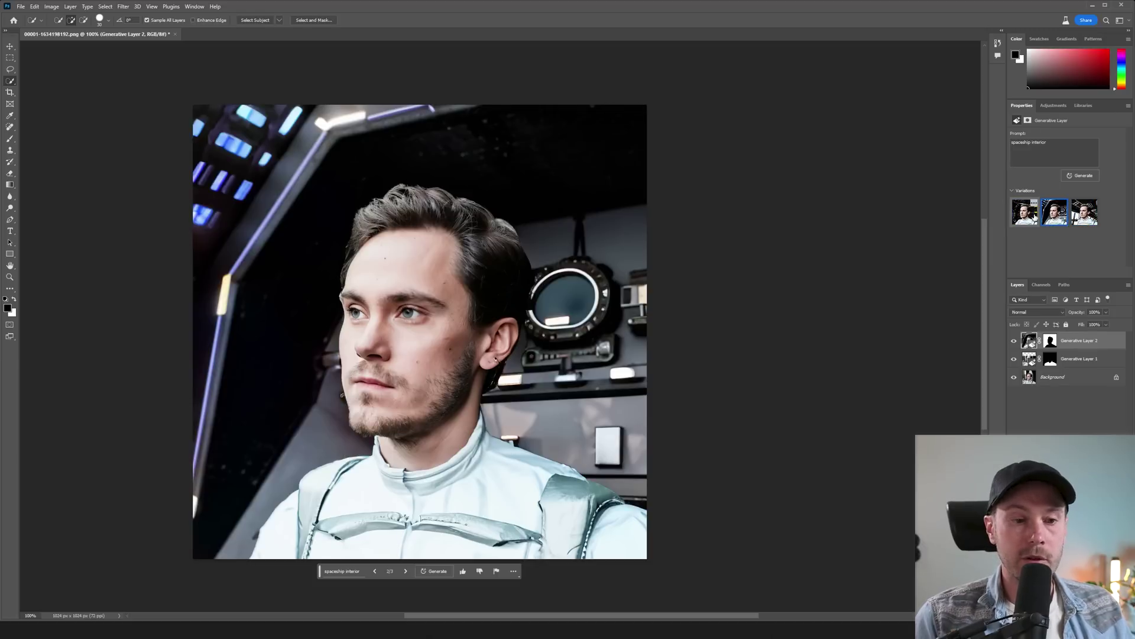
left_click(1025, 213)
left_click(1085, 213)
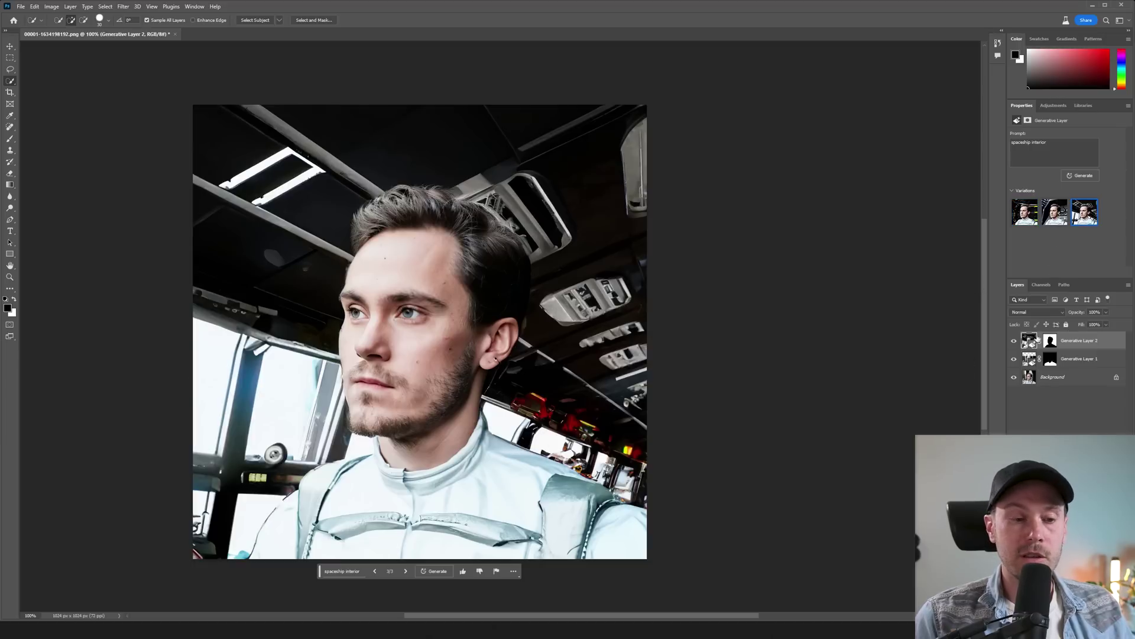
left_click(1014, 341)
- Undo the spaceship fill, expand the selection by 2 pixels, and check the neck edge up close
key("ctrl+z")
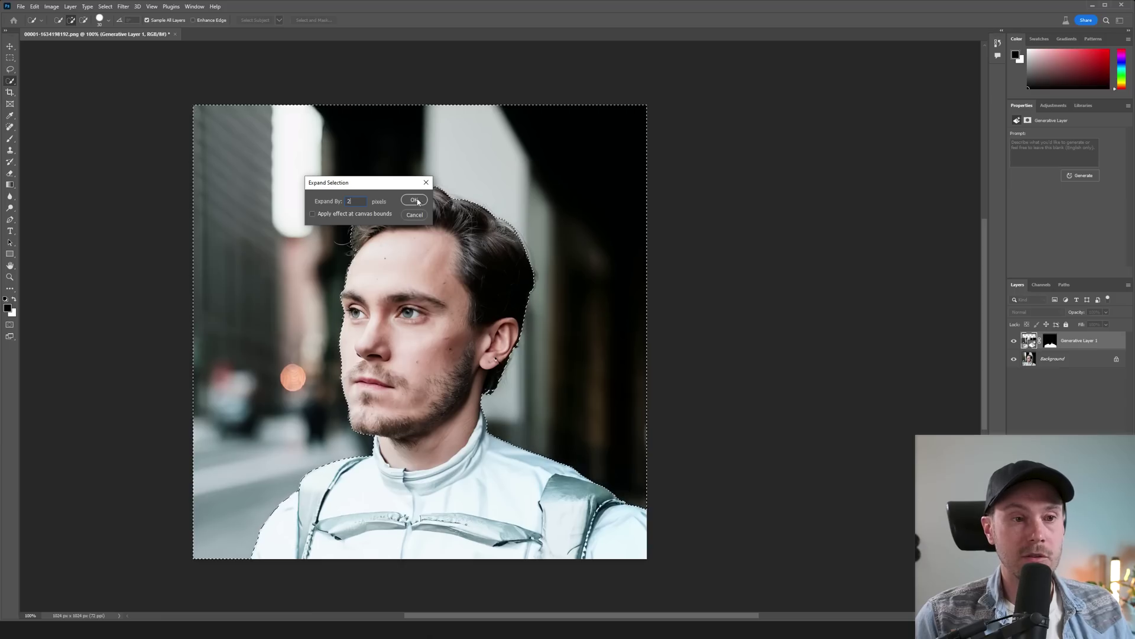
left_click(414, 197)
key("z")
left_click_drag(304, 469, 451, 408)
scroll(254, 410, "down", 4)
scroll(254, 410, "left", 2)
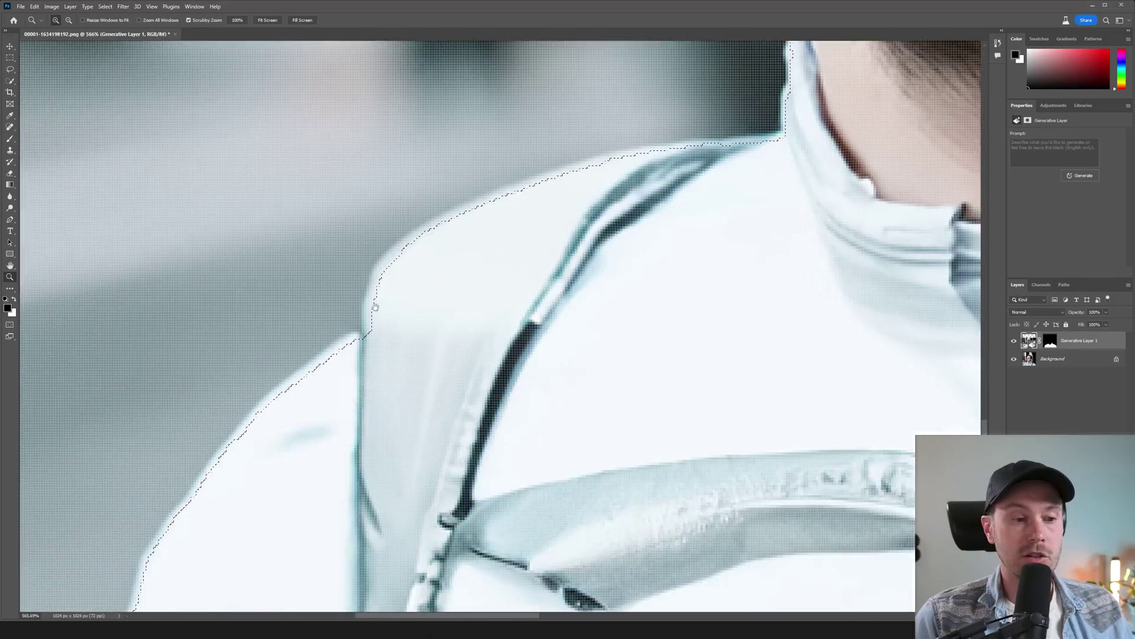
key("ctrl+0")
- Generate 'futuristic spaceship interior' for the background and pick the bluer third variation
left_click(393, 543)
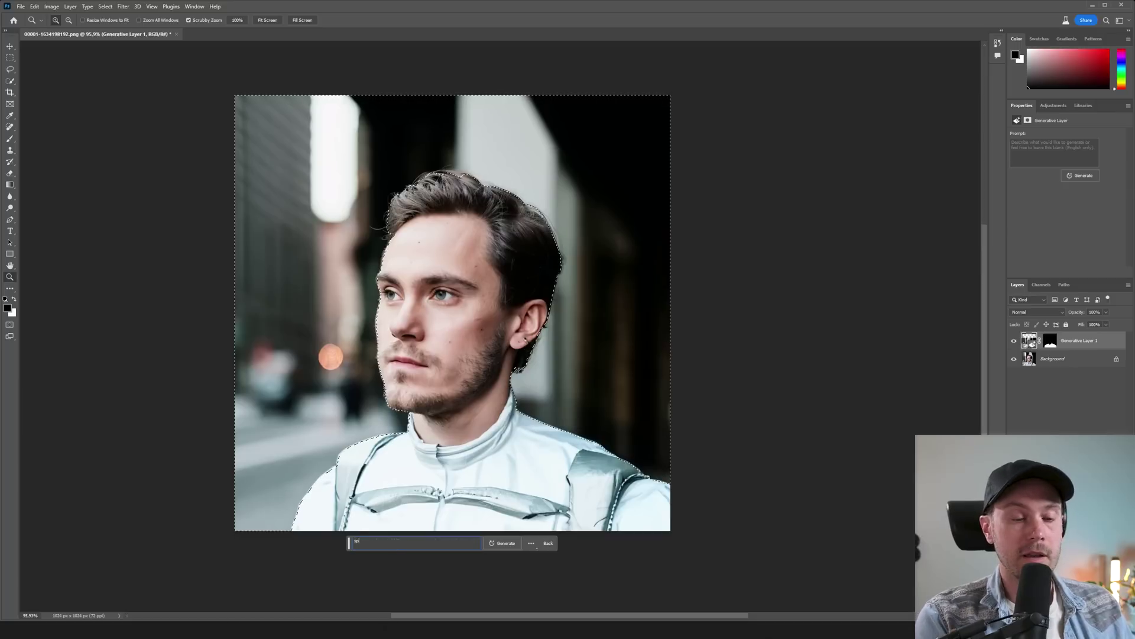
type("spaceship interior")
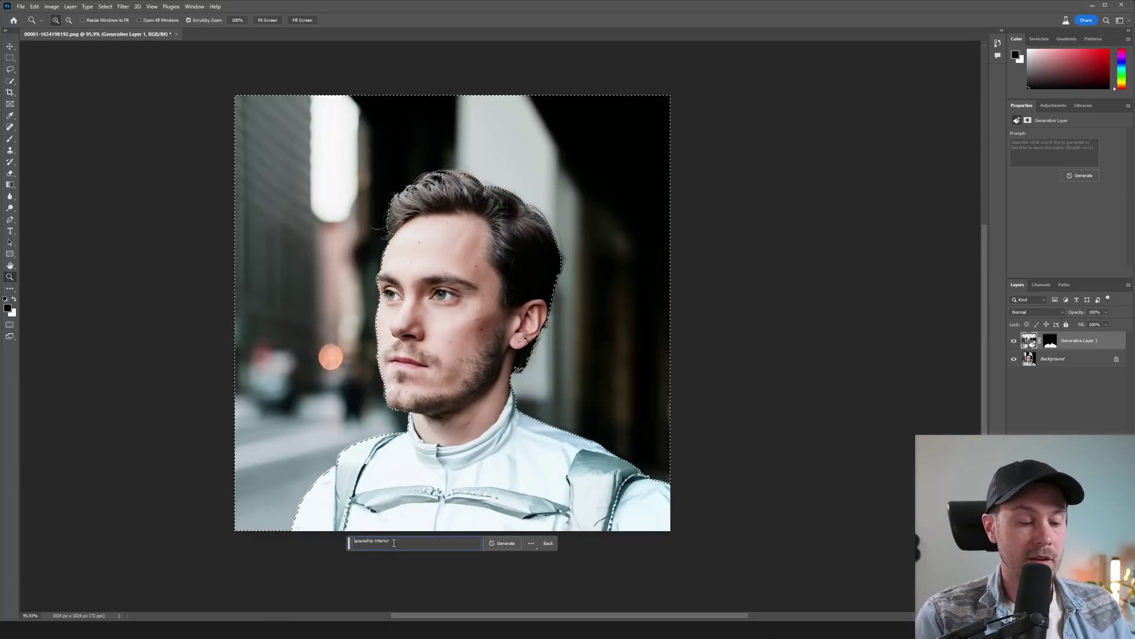
type("futuristic")
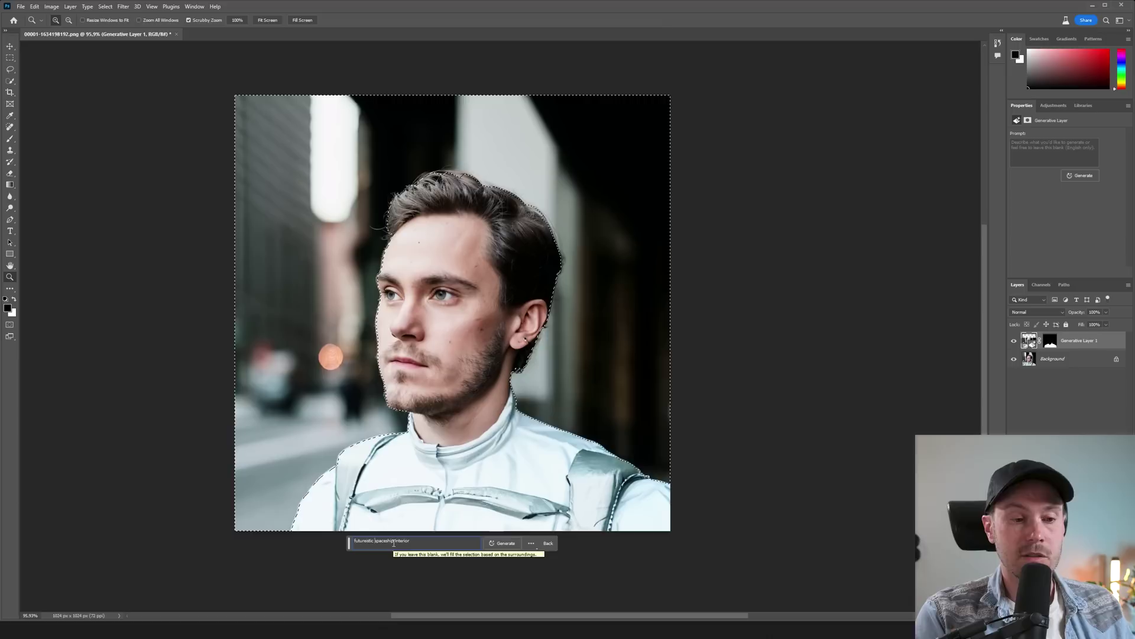
key("Return")
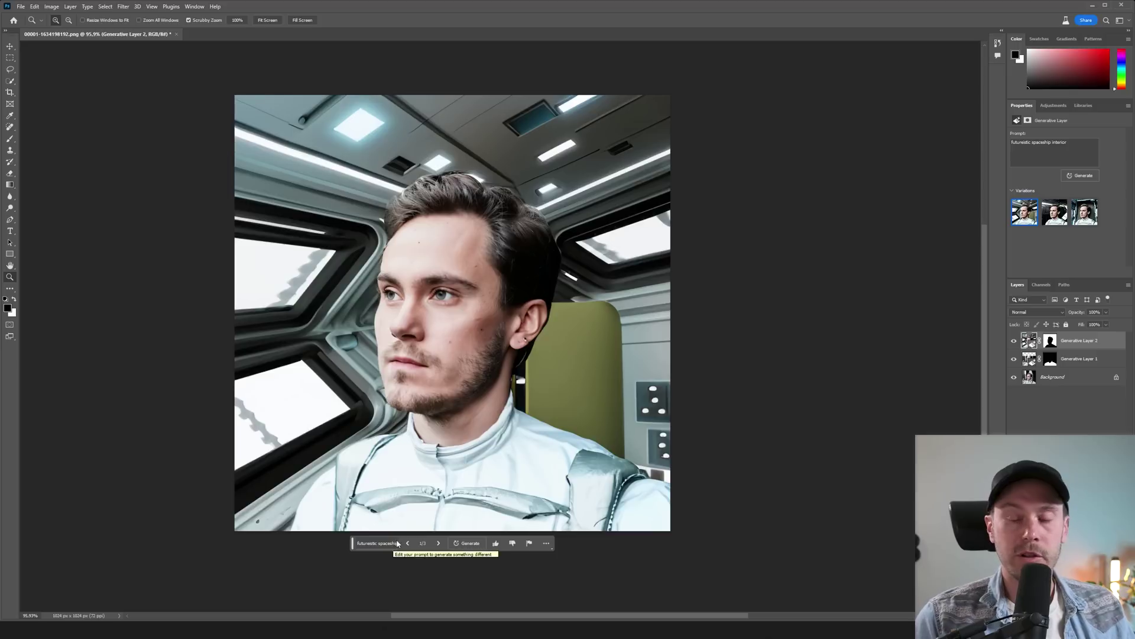
left_click(1055, 213)
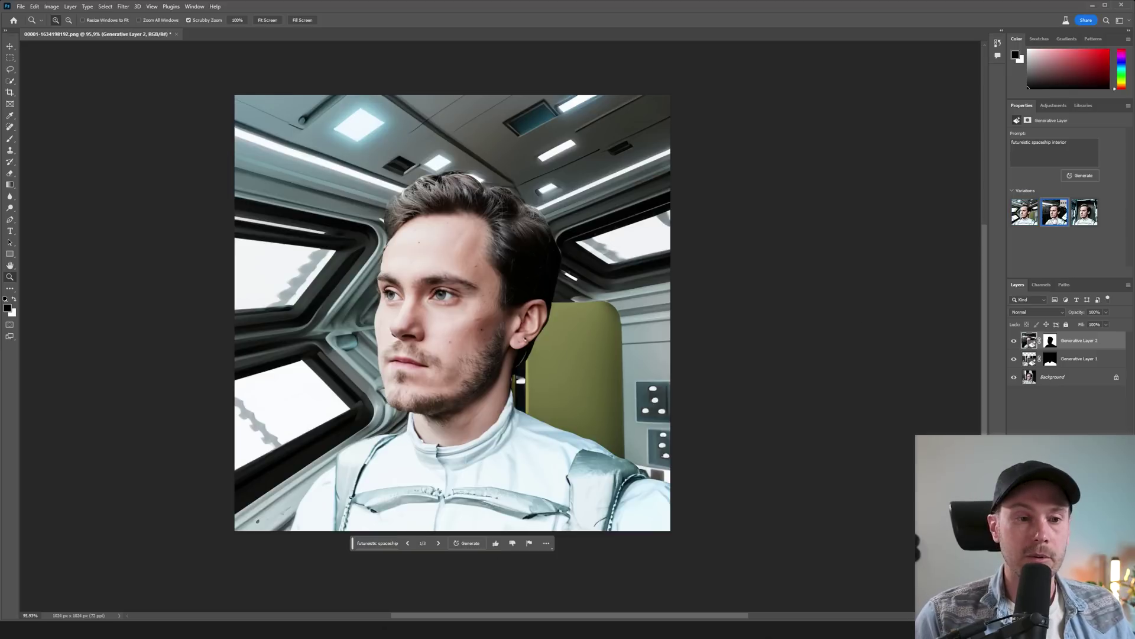
left_click(1085, 213)
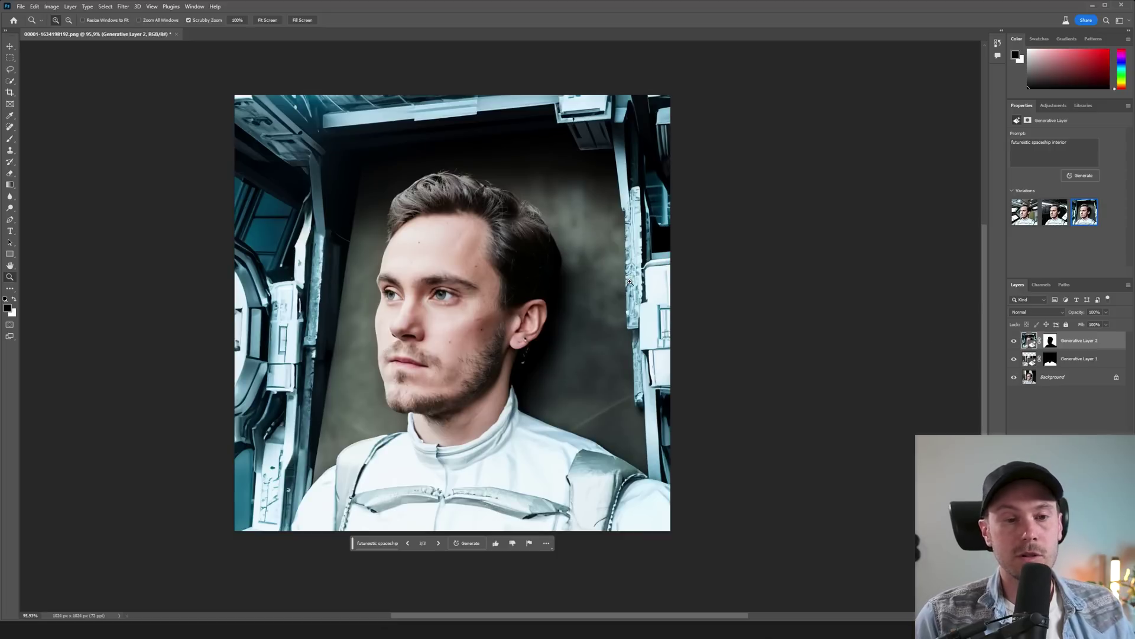
- Lasso a band across the man's forehead and generate 'scifi visor'
key("l")
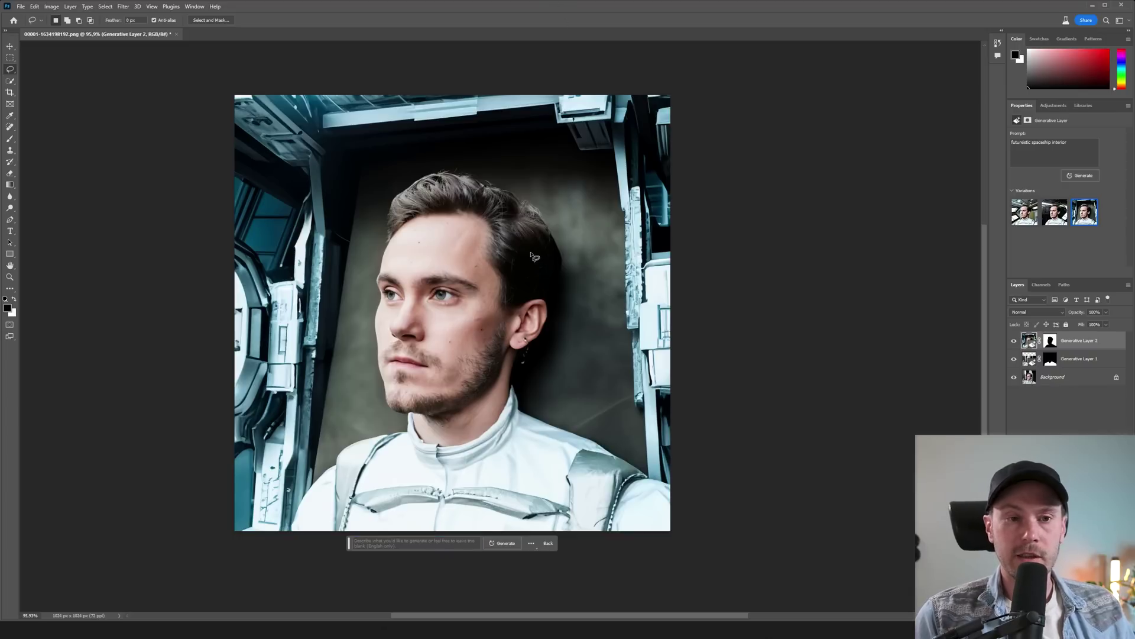
mouse_move(559, 250)
left_mouse_down()
mouse_move(426, 231)
mouse_move(375, 251)
mouse_move(545, 278)
mouse_move(561, 259)
left_mouse_up()
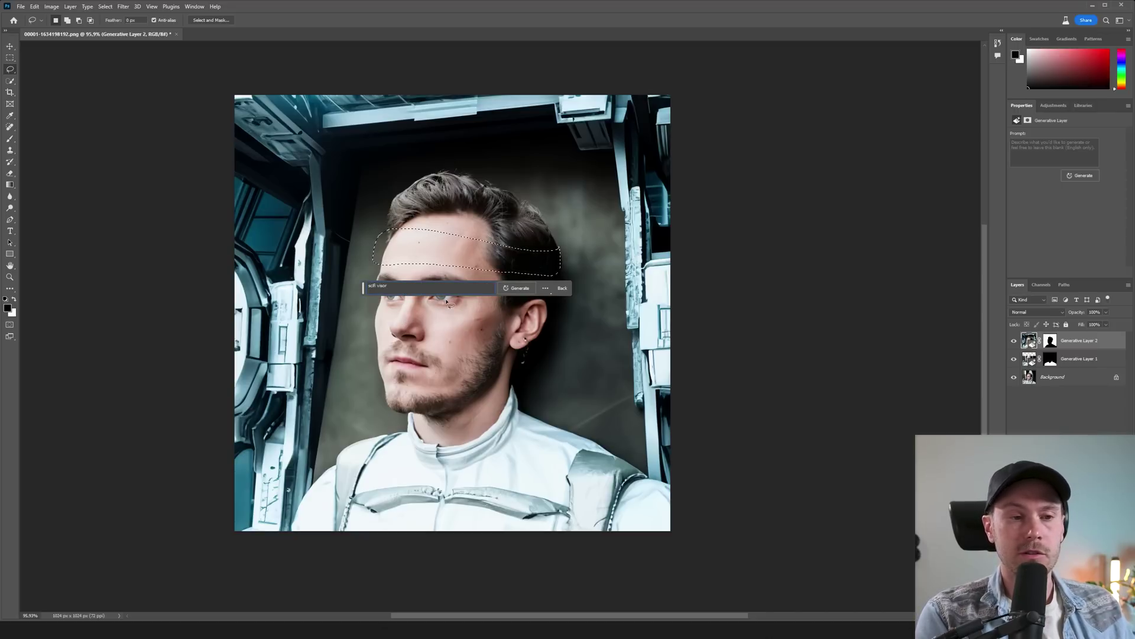
key("Return")
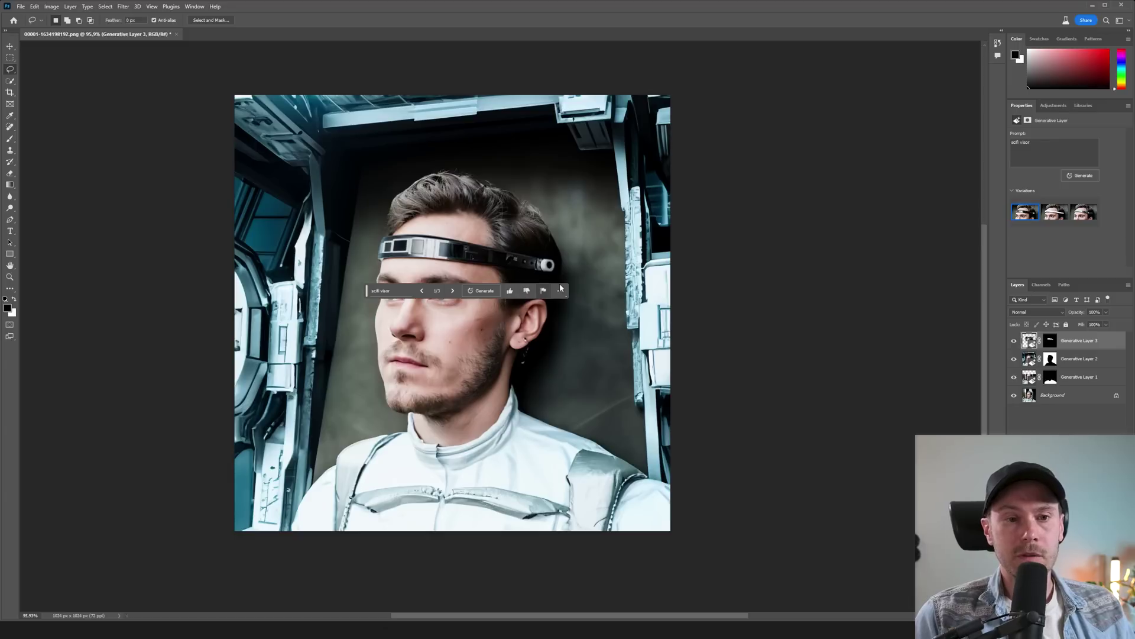
- Compare the visor variations zoomed in and keep the silver third variation
left_click_drag(366, 289, 463, 135)
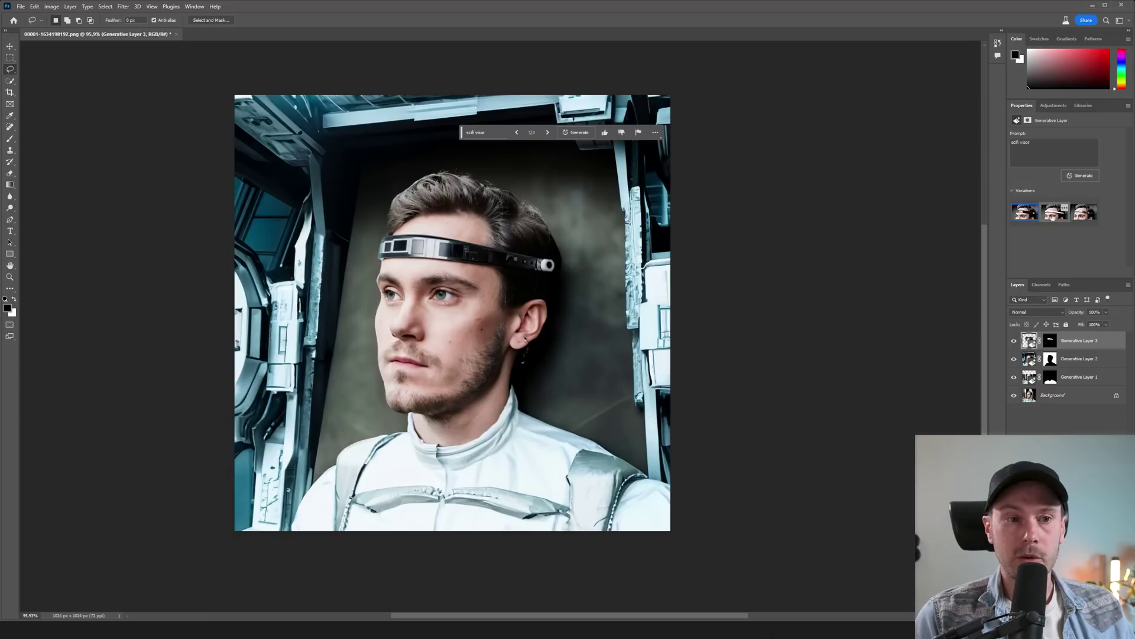
left_click(1083, 219)
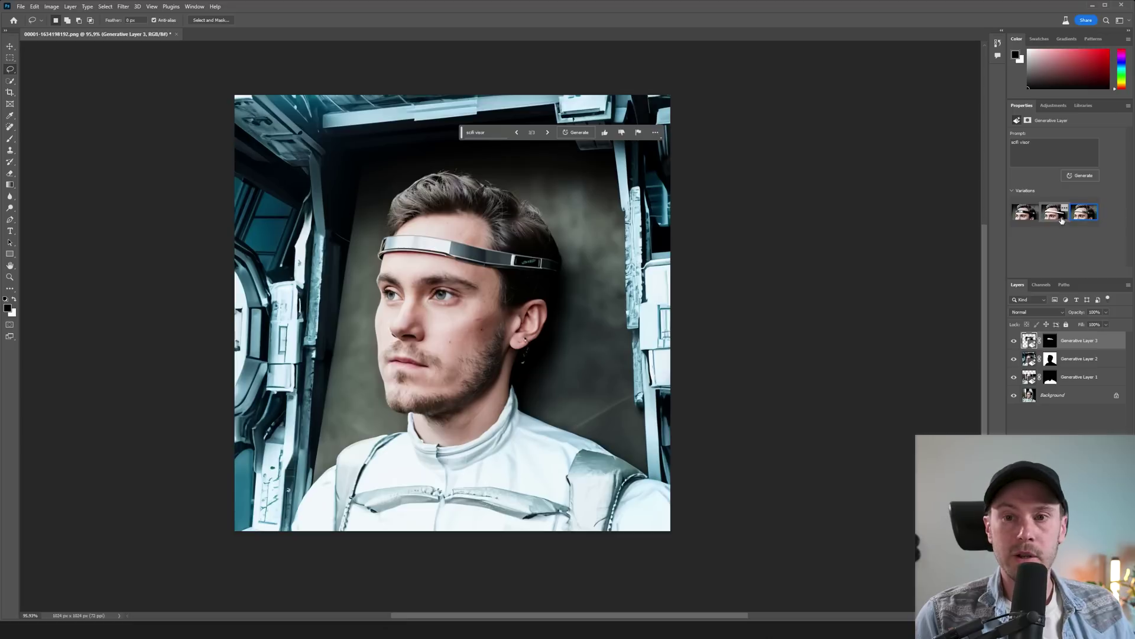
left_click(1062, 219)
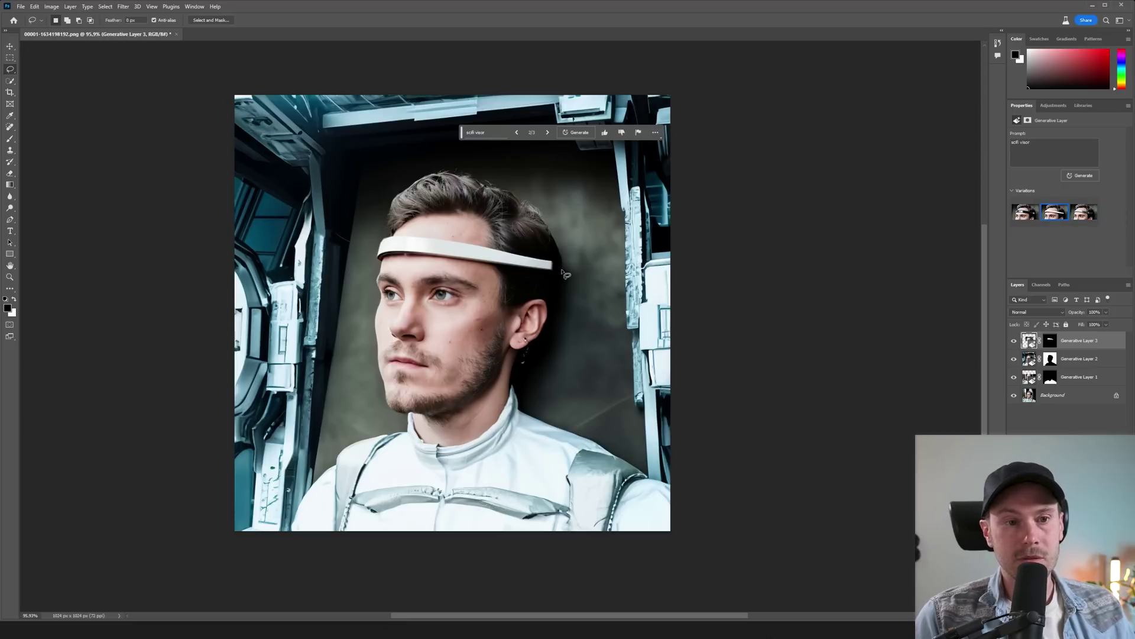
key("z")
mouse_move(411, 260)
left_mouse_down()
mouse_move(488, 260)
mouse_move(412, 251)
left_mouse_up()
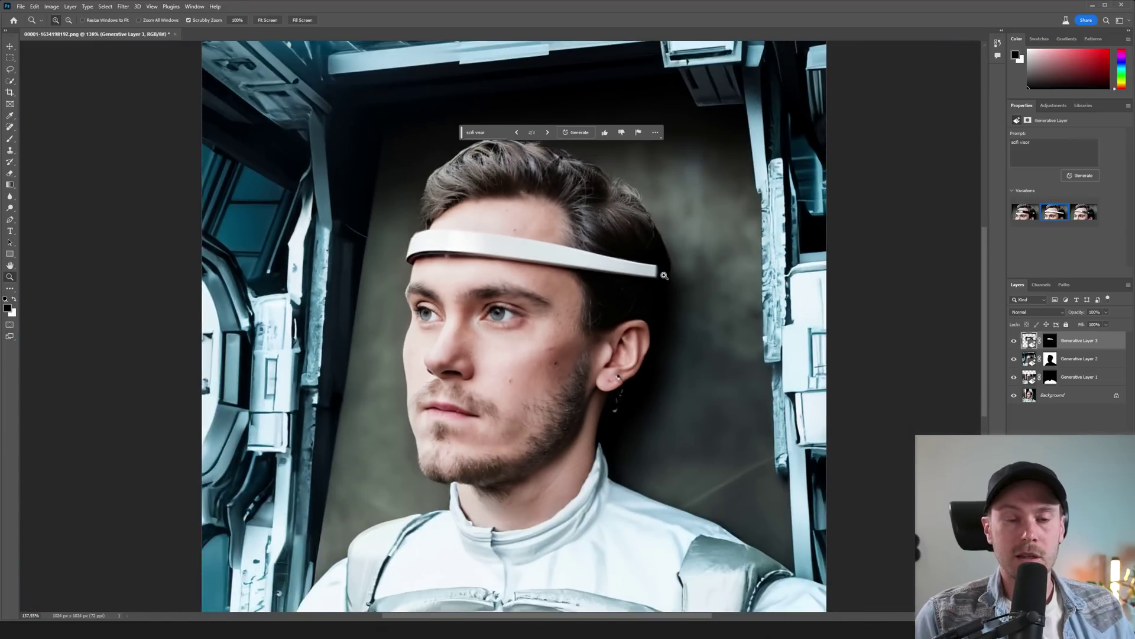
left_click_drag(664, 276, 655, 279)
left_click(1084, 212)
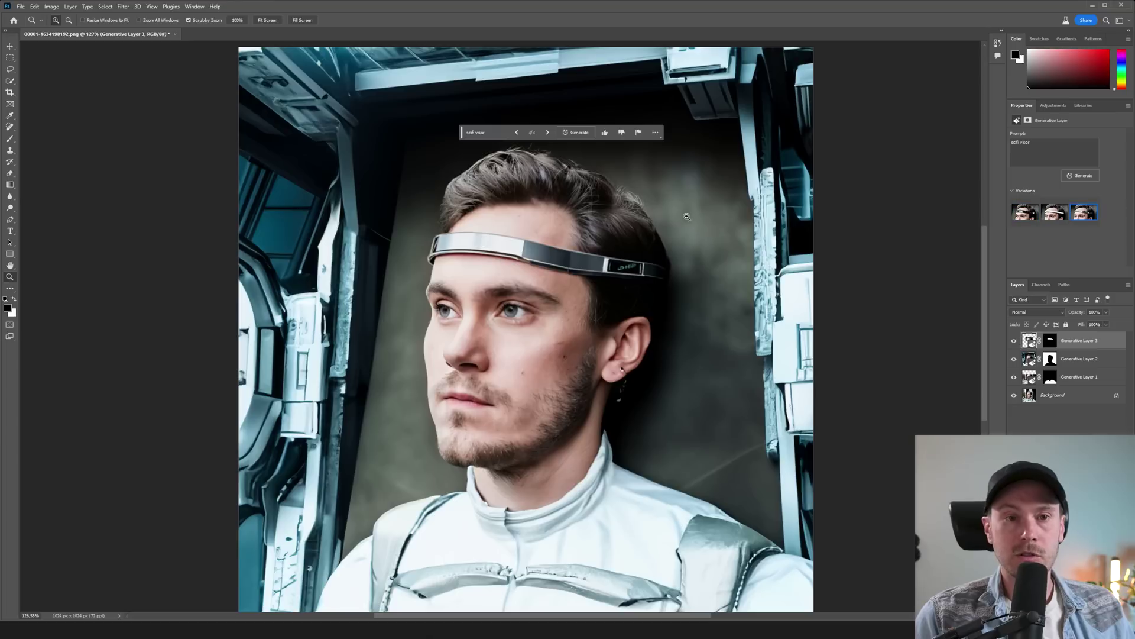
left_click_drag(627, 244, 500, 233)
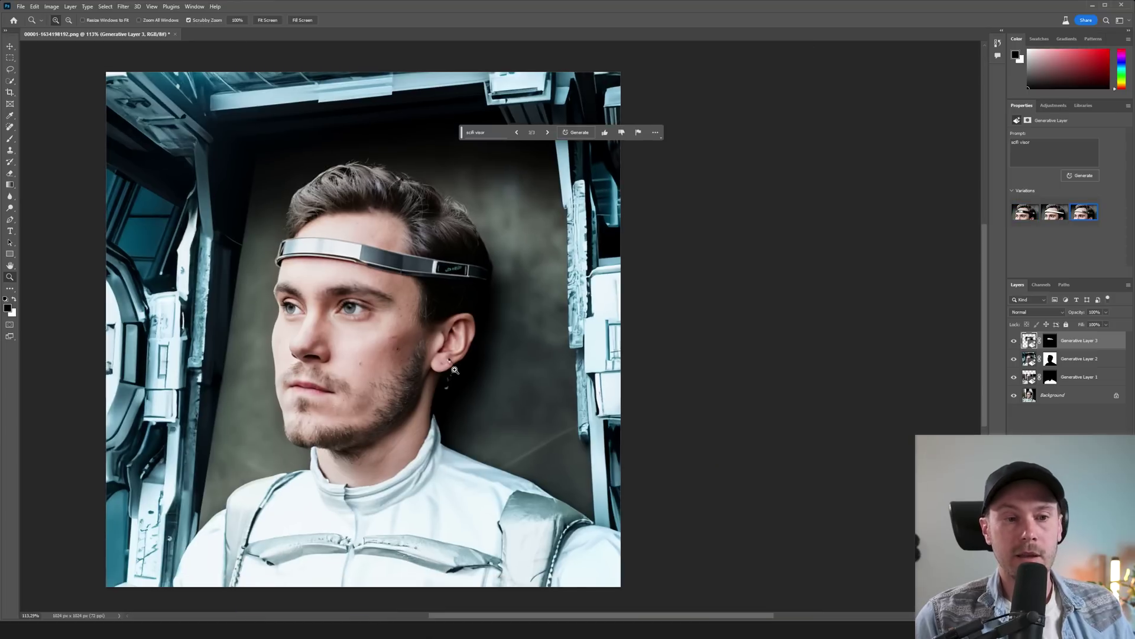
left_click_drag(455, 370, 452, 345)
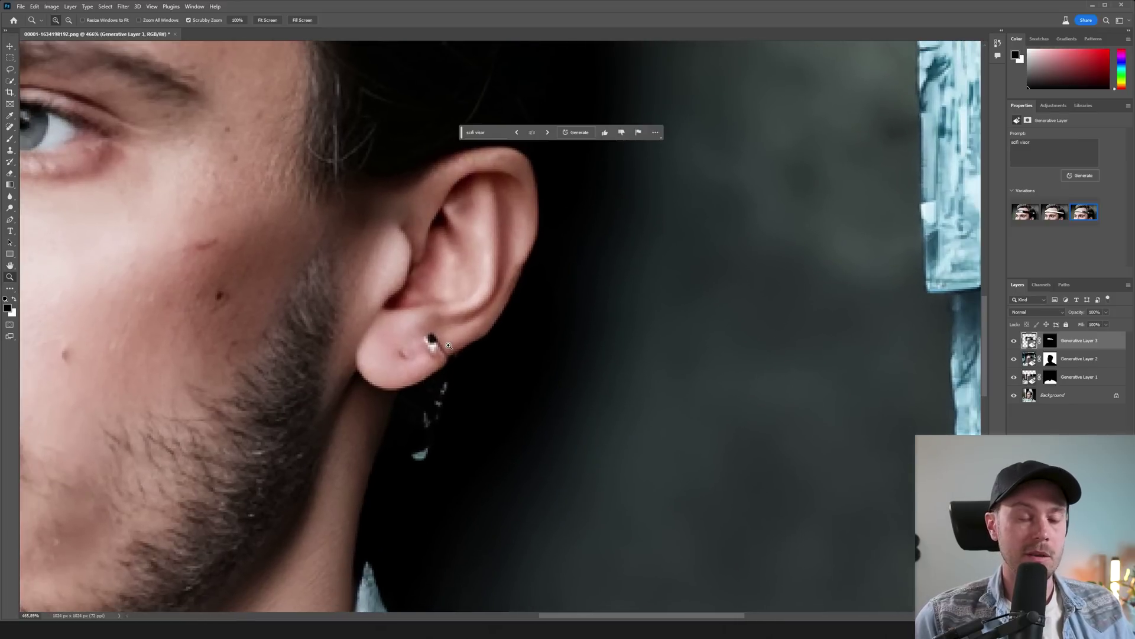
- Lasso the earring and generate 'silver earring with ruby'
key("l")
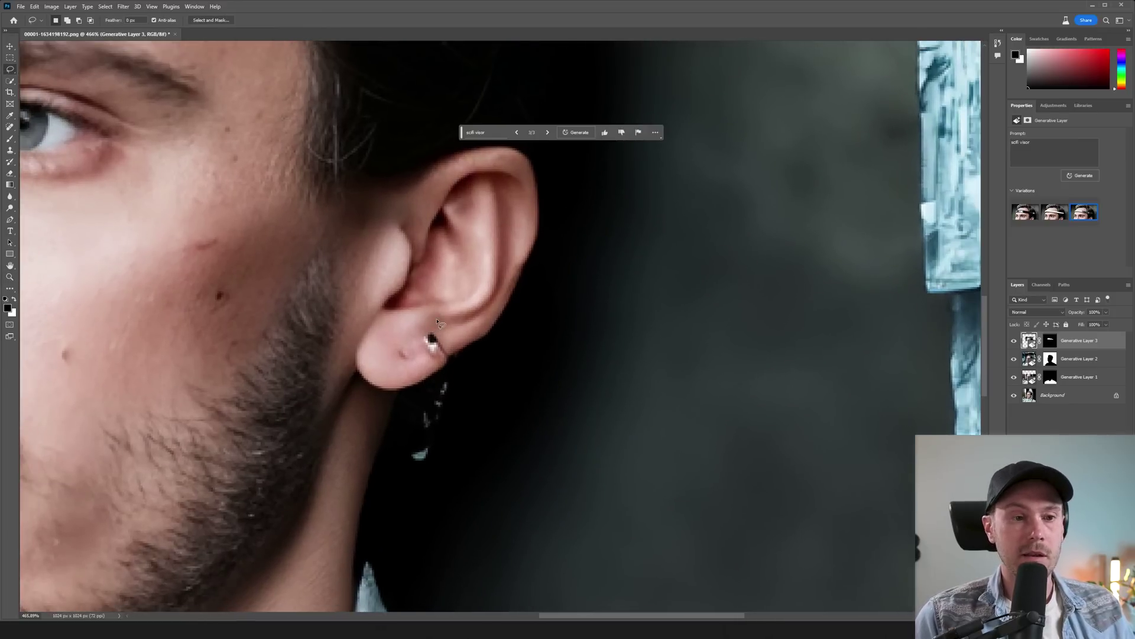
mouse_move(436, 322)
left_mouse_down()
mouse_move(401, 433)
mouse_move(403, 466)
mouse_move(429, 488)
left_mouse_up()
left_click(432, 493)
type("silver earr")
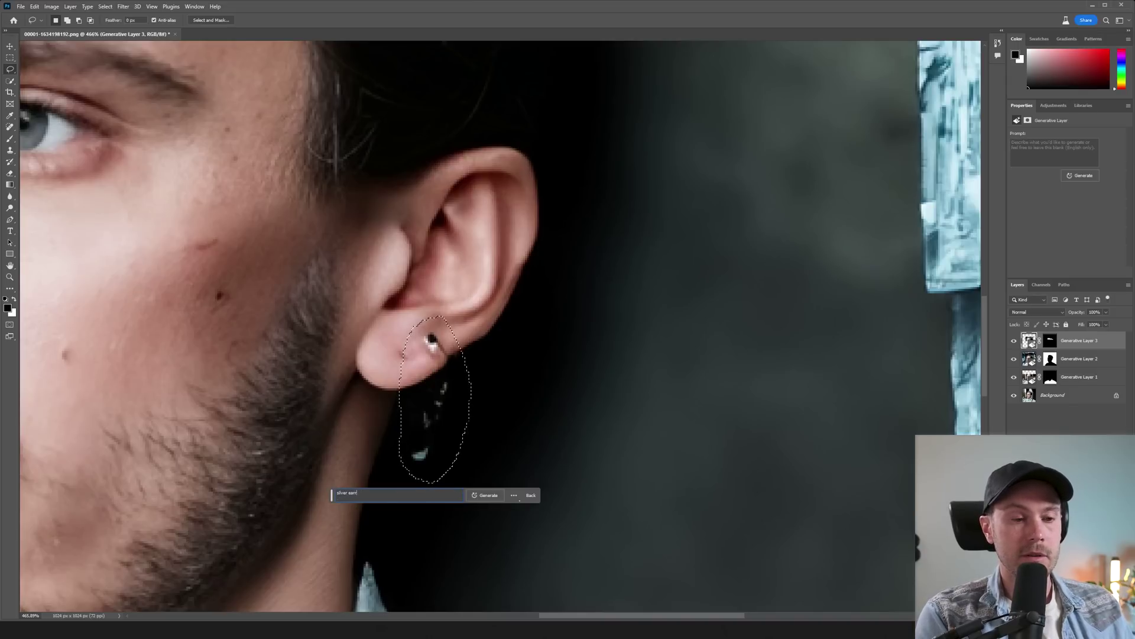
type("ing with ruby")
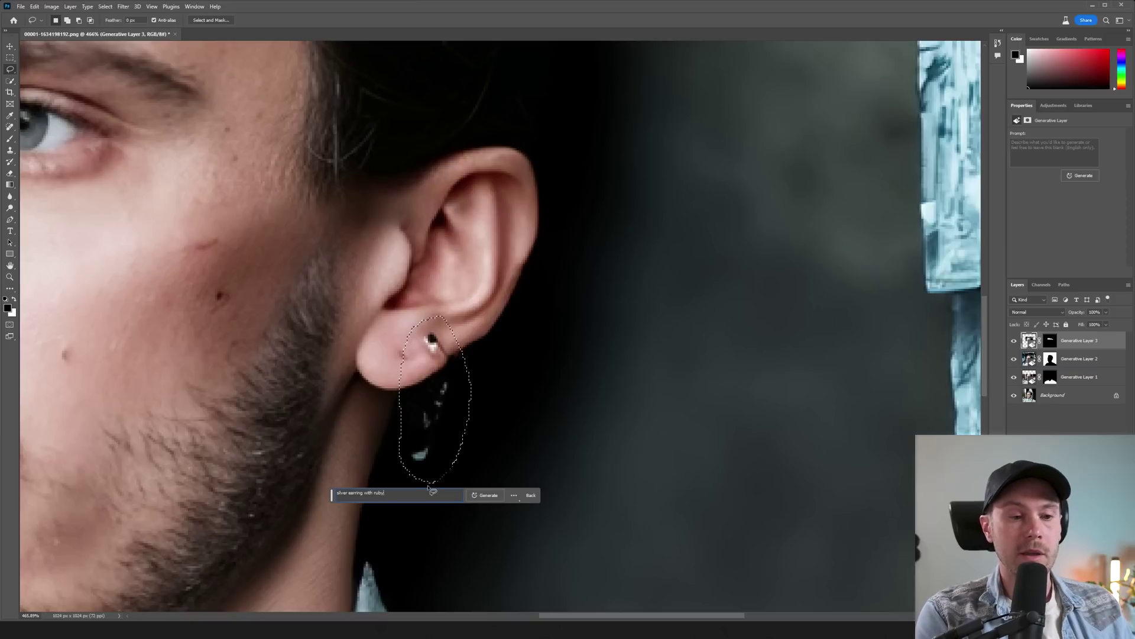
key("Return")
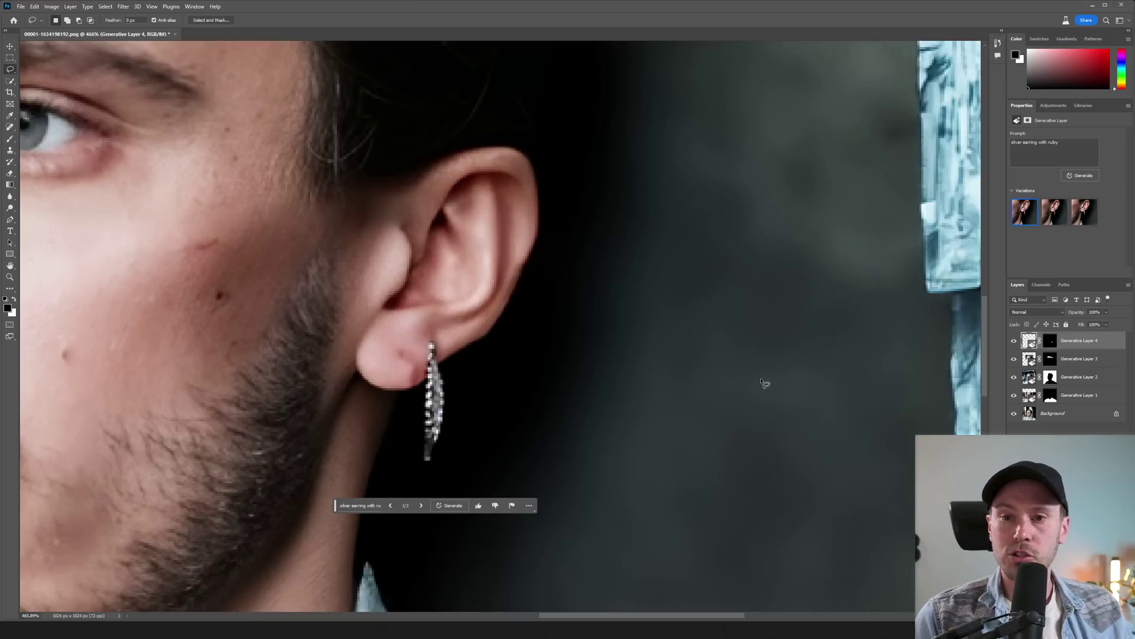
- Compare the blue gem and pearl earrings, then choose the silver drop variation 1
left_click(1052, 214)
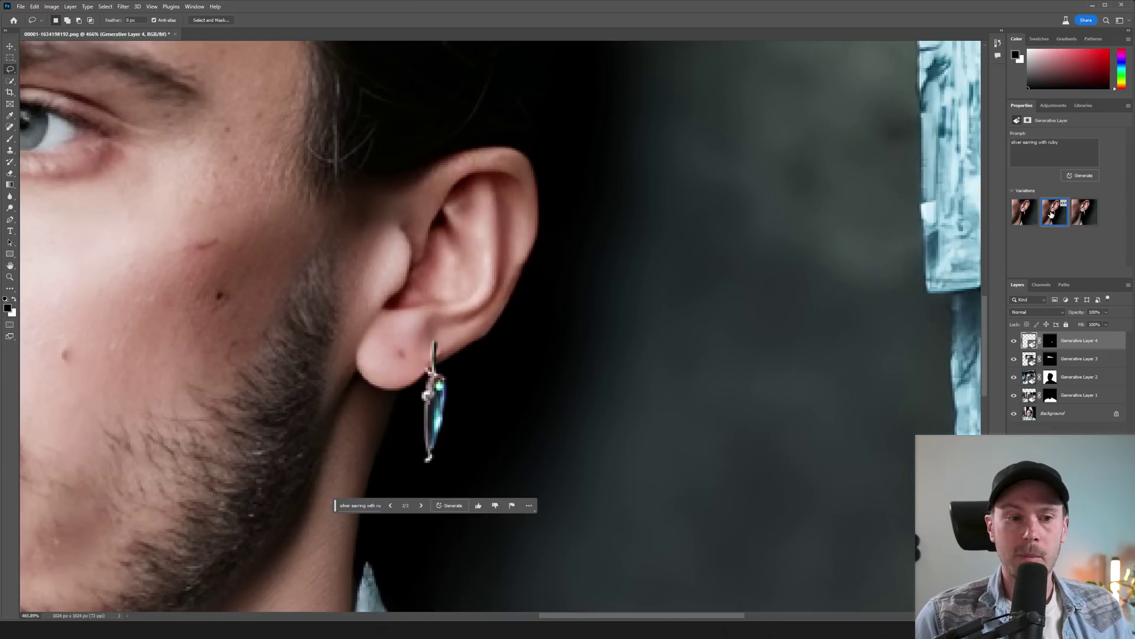
left_click(1083, 217)
left_click(1054, 214)
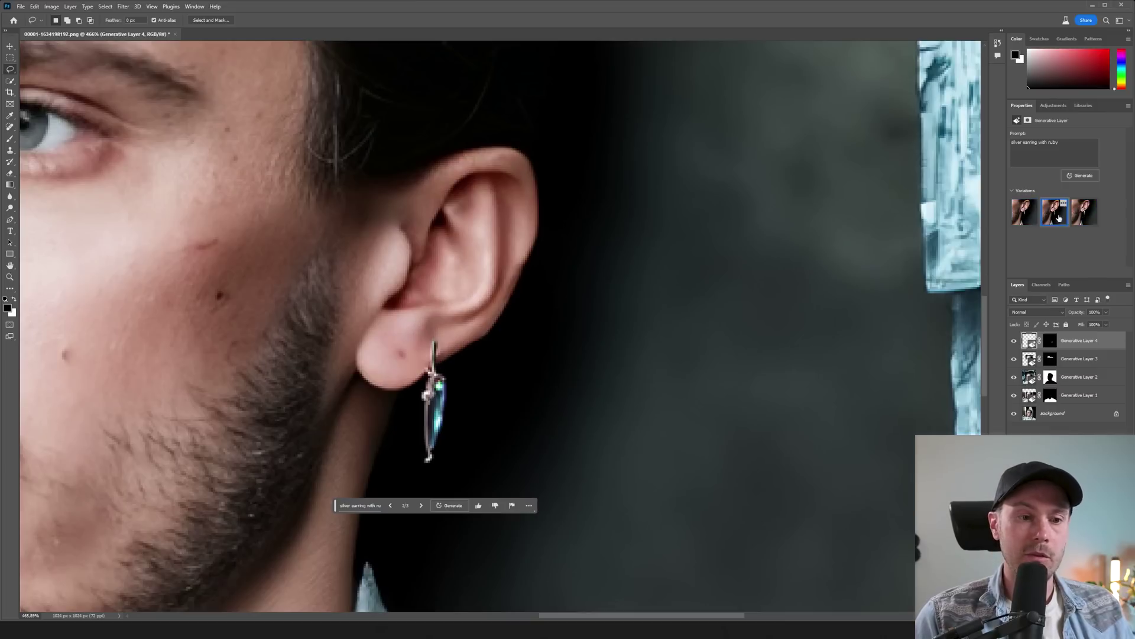
scroll(405, 411, "down", 5)
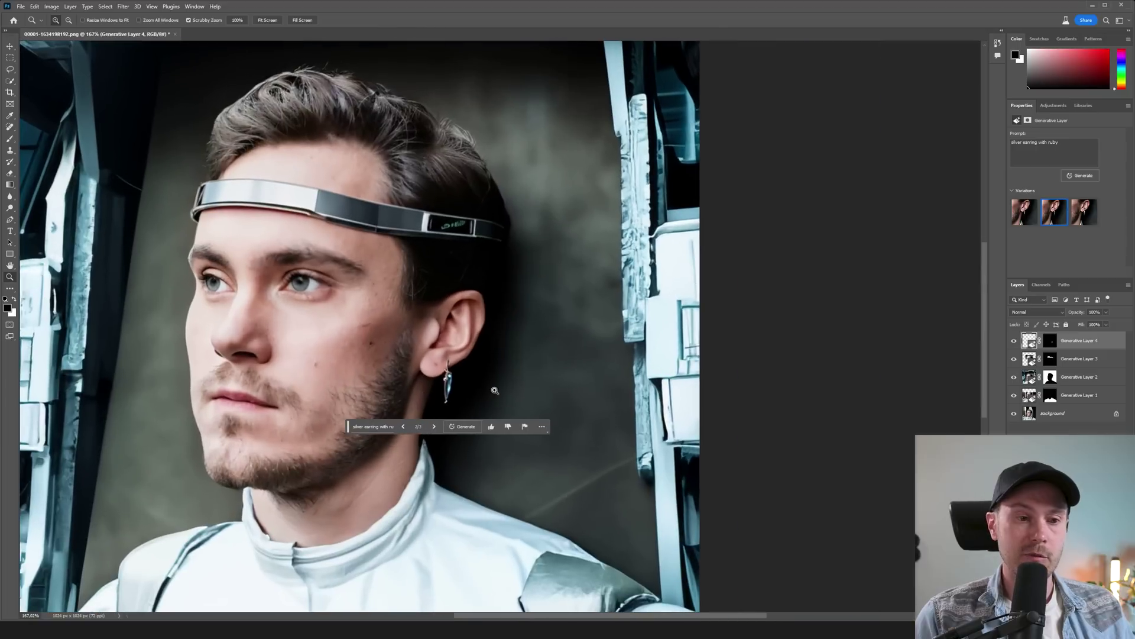
left_click(1082, 214)
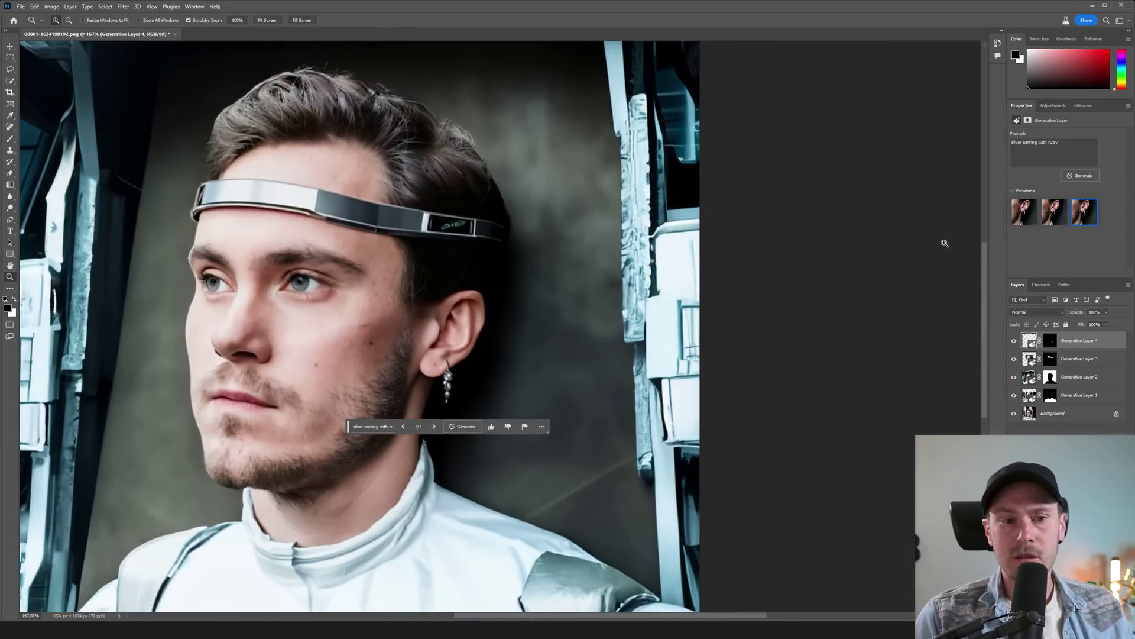
left_click(1017, 219)
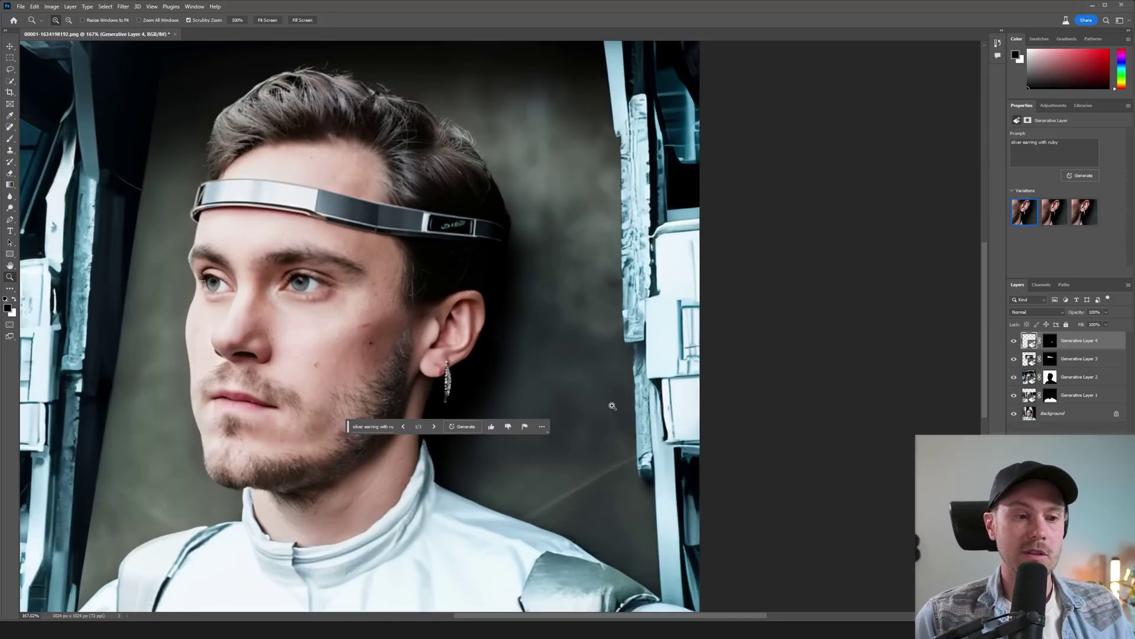
- Lasso the earlobe, generate 'diamond earring' and keep the diamond stud variation
left_click_drag(438, 379, 473, 379)
key("l")
mouse_move(430, 305)
left_mouse_down()
mouse_move(408, 326)
mouse_move(398, 371)
mouse_move(412, 412)
left_mouse_up()
type("diamond earring")
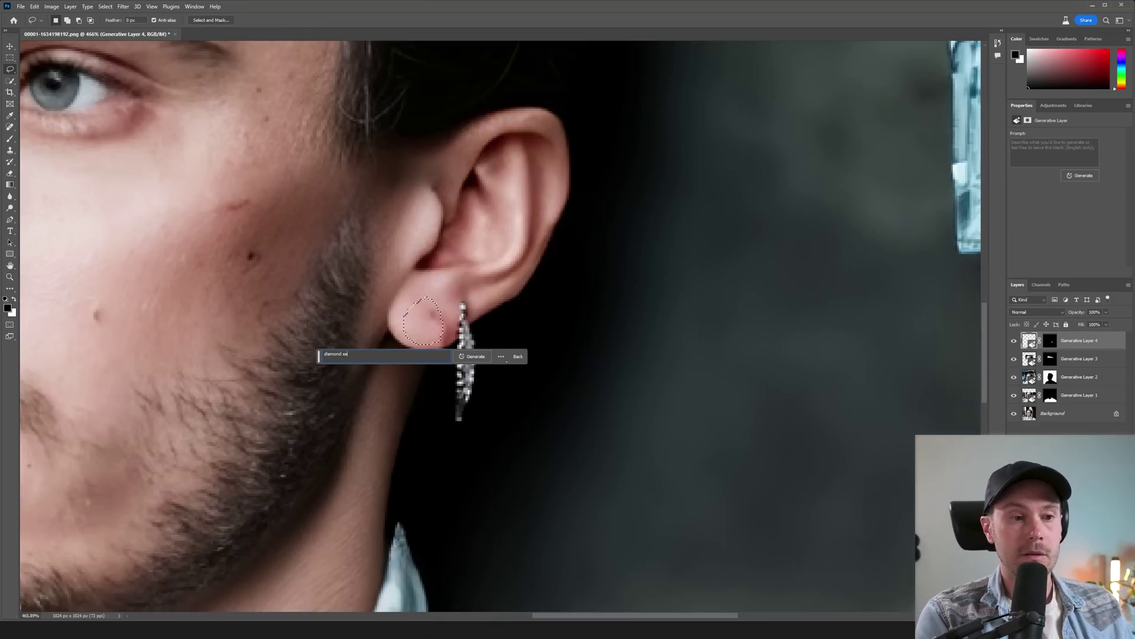
key("Return")
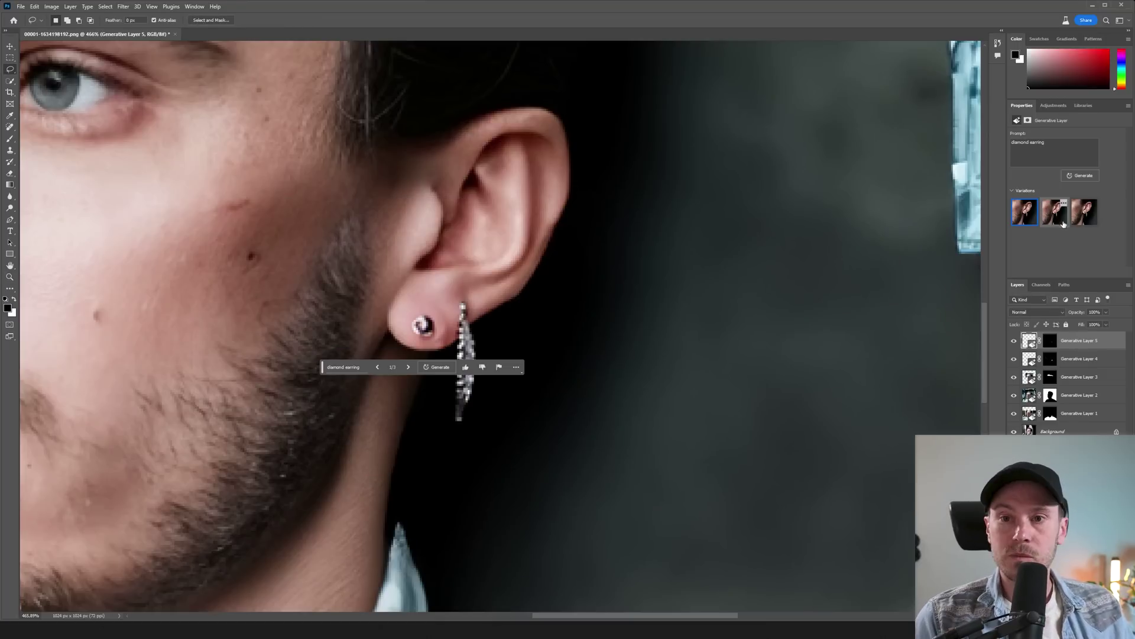
left_click(1054, 212)
left_click(1084, 219)
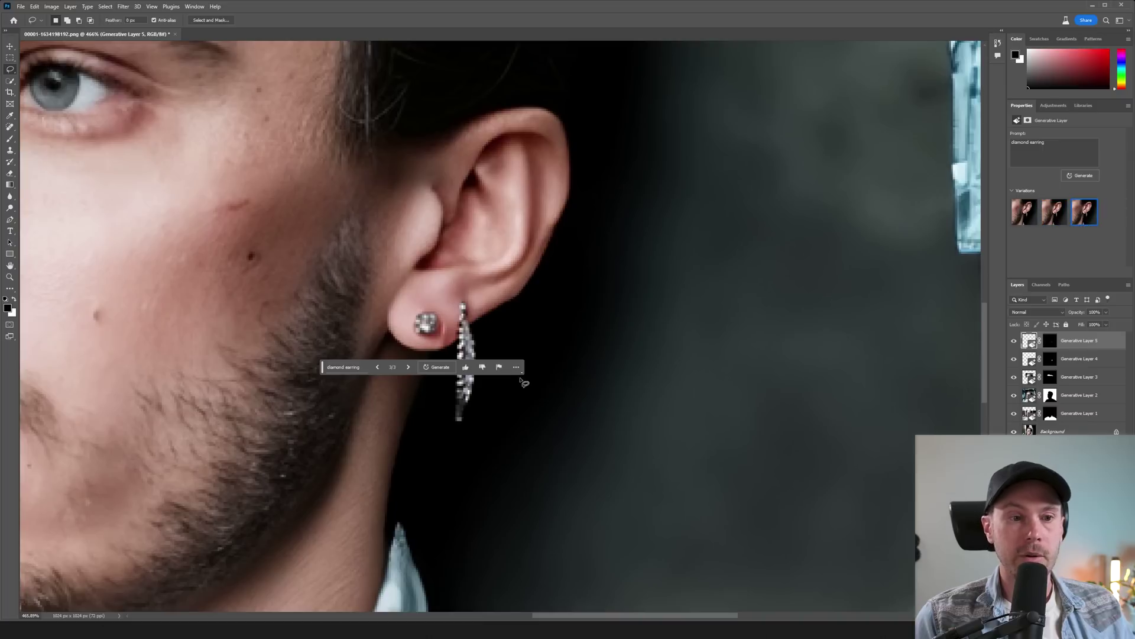
- Zoom out to see the whole face and make the silver earring layer active
key("z")
left_click(514, 312, "alt")
left_click(510, 316)
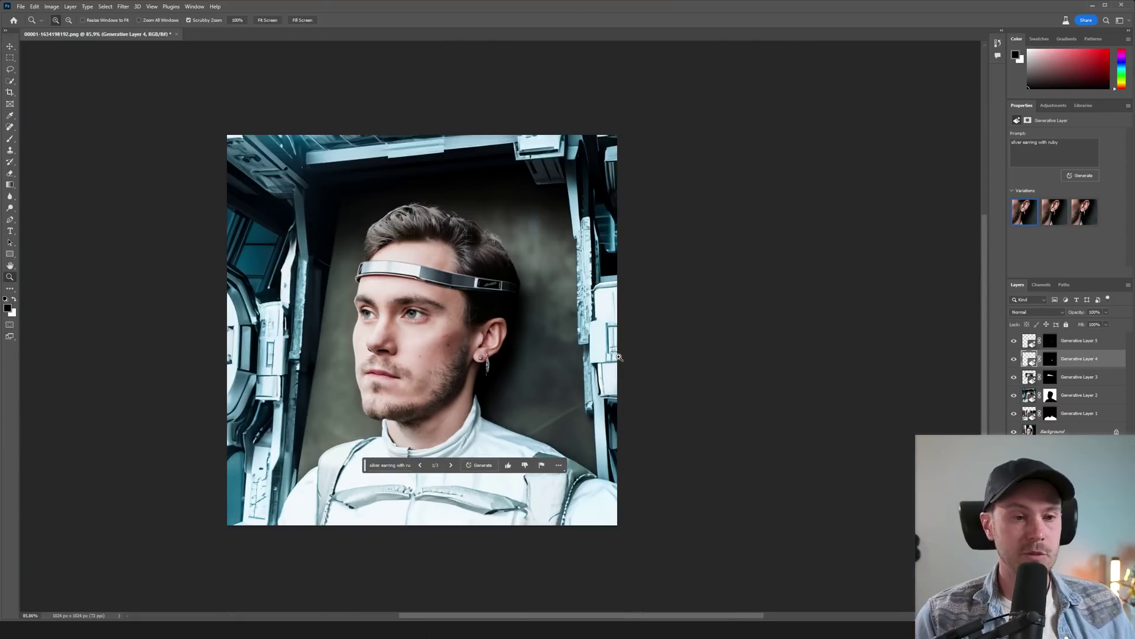
key("m")
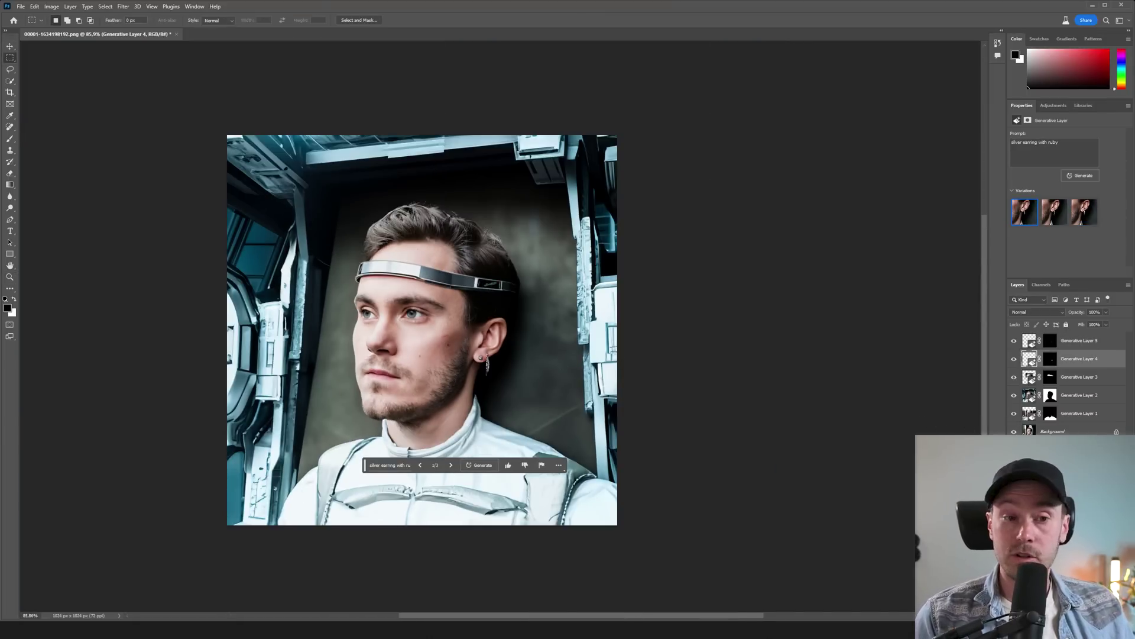
left_click(1015, 346)
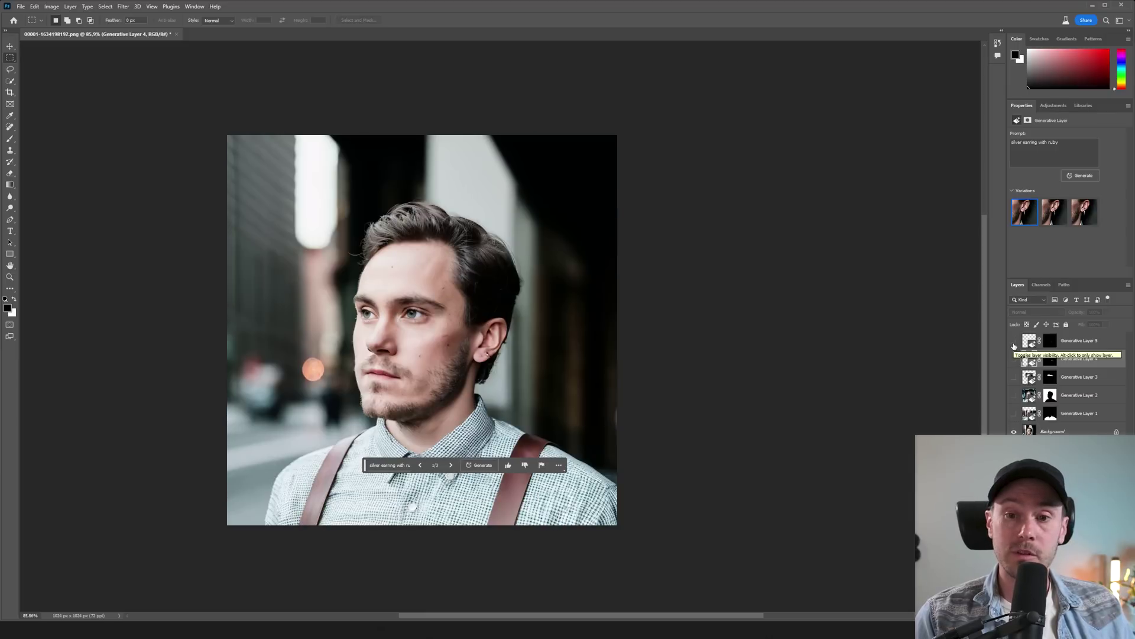
left_click(1014, 343)
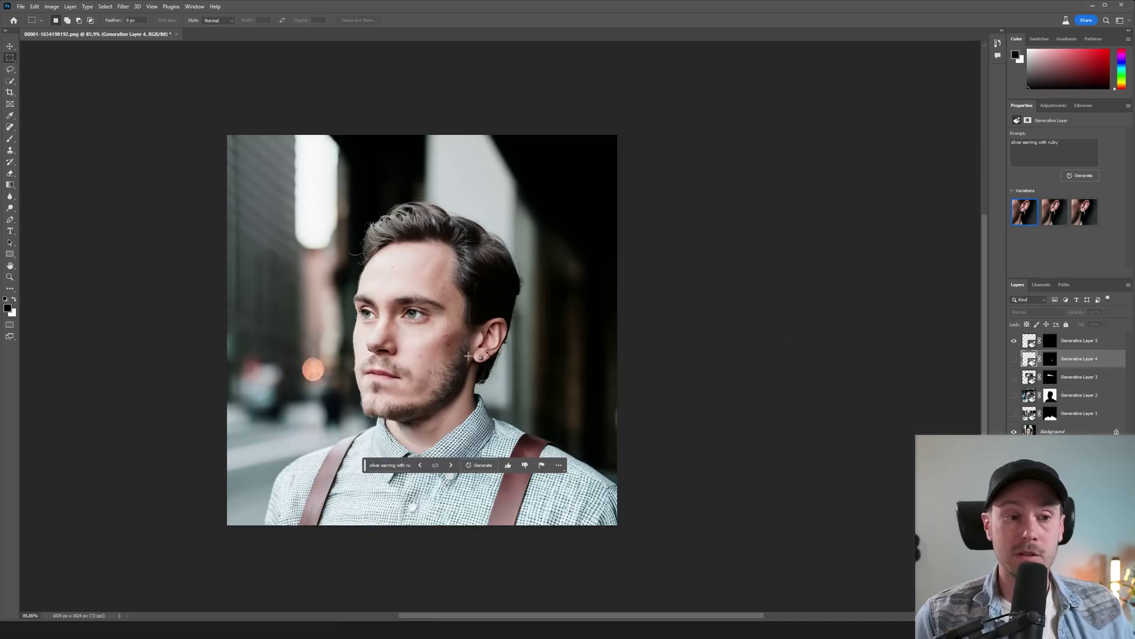
left_click(1014, 378)
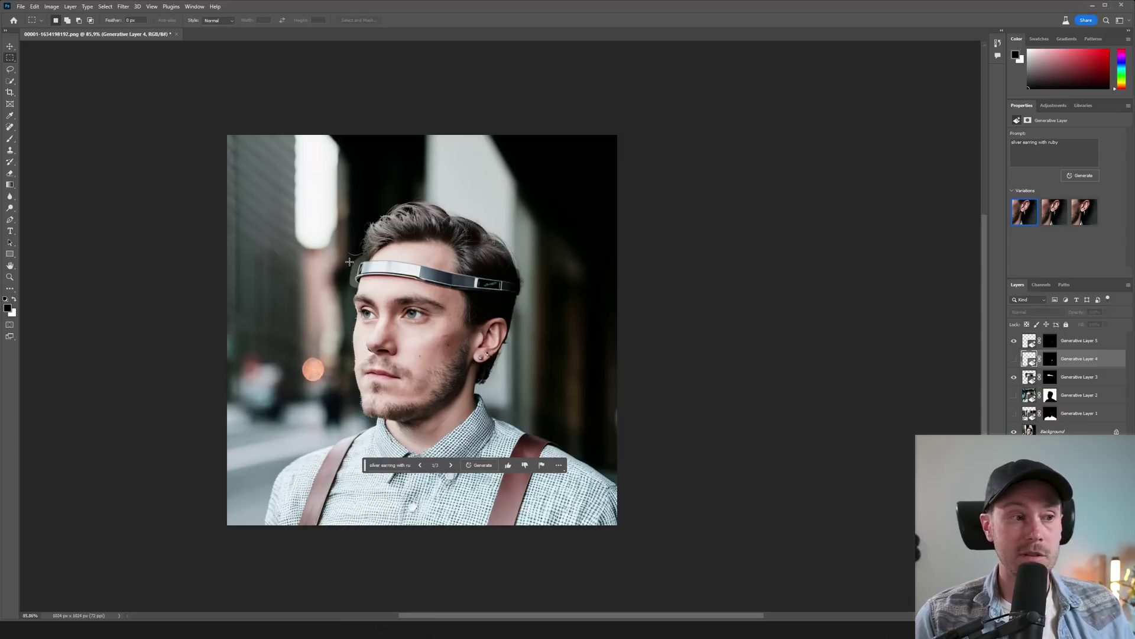
left_click_drag(375, 249, 343, 284)
left_click(410, 237)
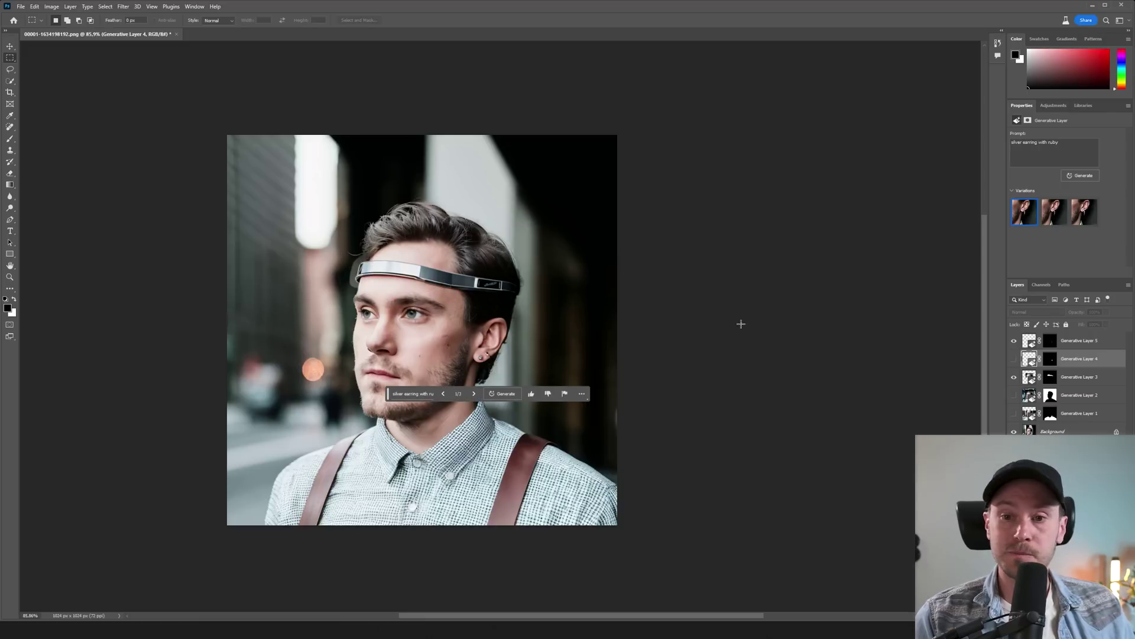
left_click(1014, 359)
left_click(1014, 395)
left_click(1015, 417)
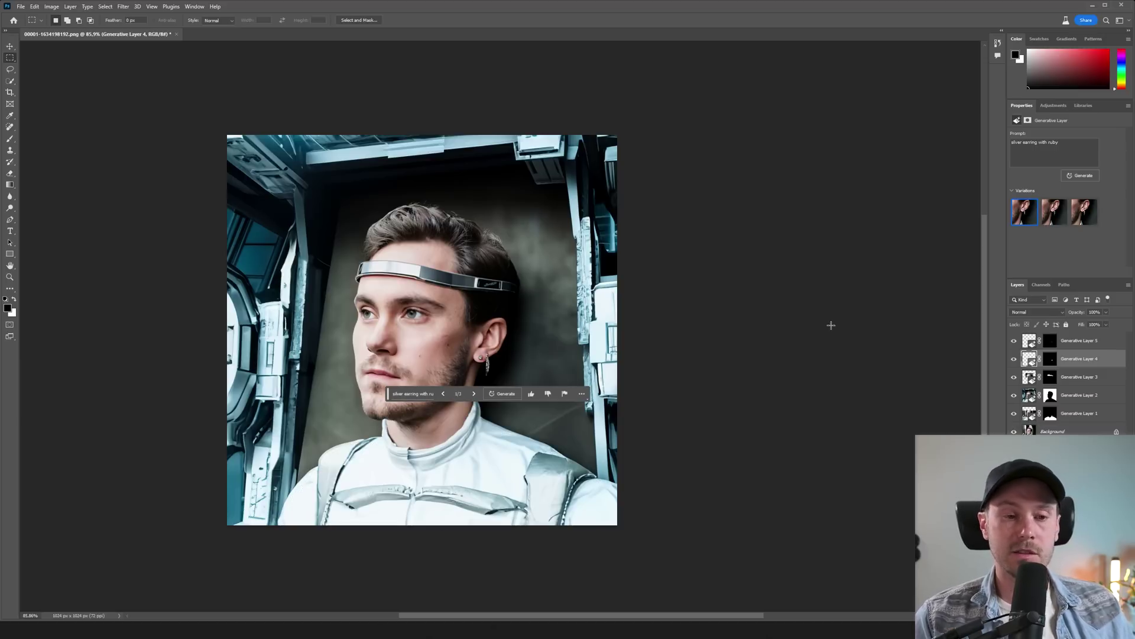
- Widen the canvas with empty space on the left using the Crop tool
left_click_drag(389, 395, 389, 503)
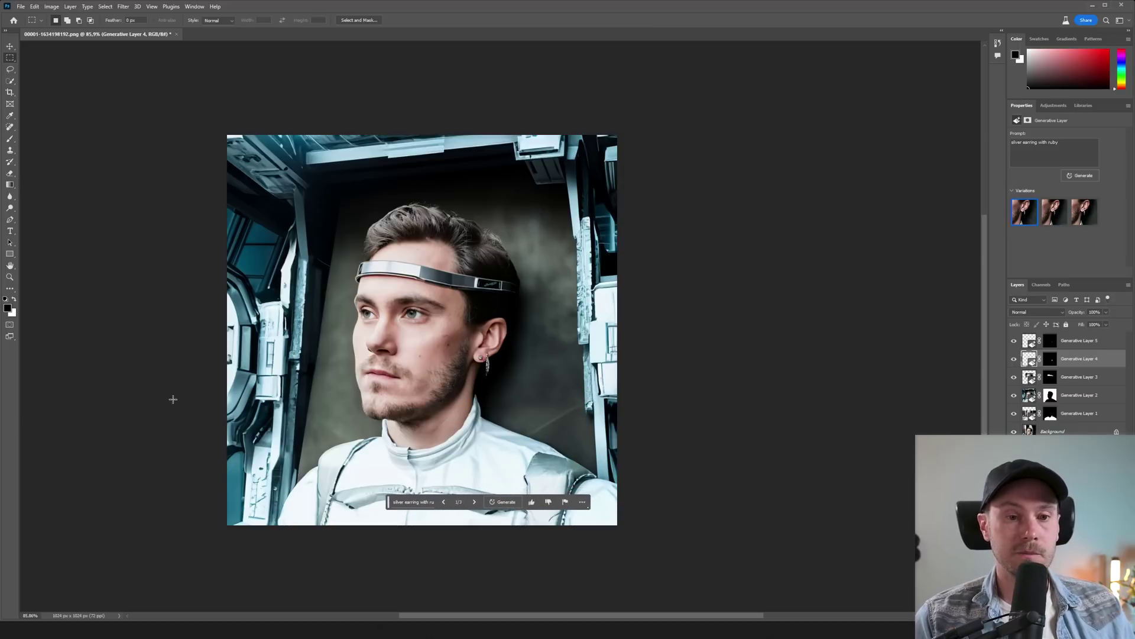
left_click(10, 93)
left_click_drag(225, 328, 131, 325)
key("Return")
- Fill the new left strip with 'futuristic spaceship interior', keeping the white-window variation 1
key("m")
left_click_drag(125, 137, 328, 563)
left_click(164, 540)
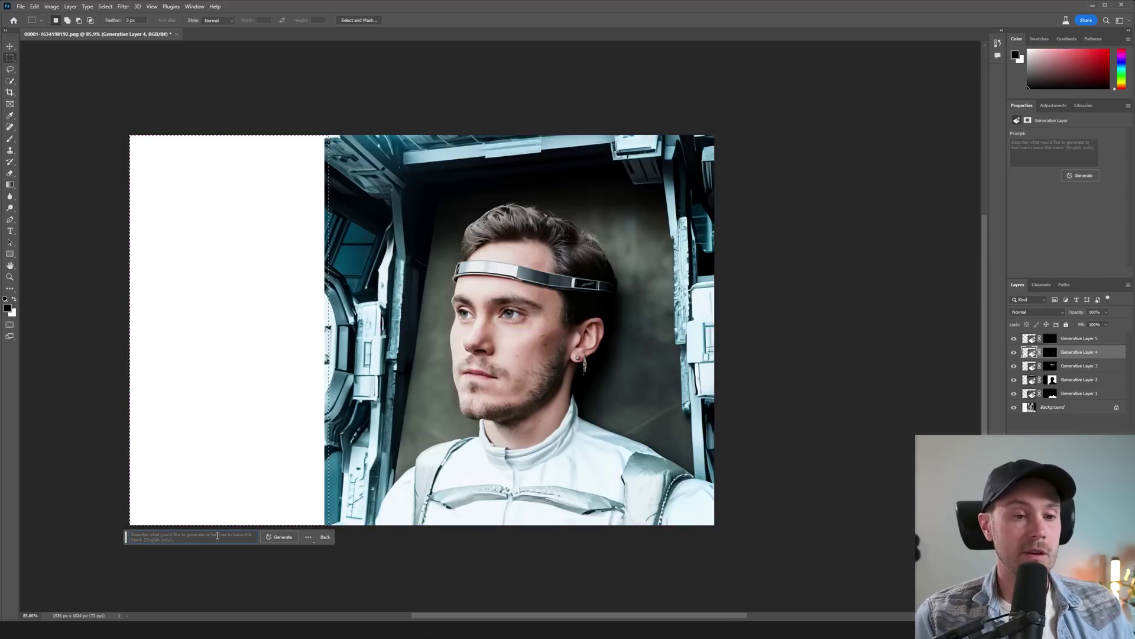
type("futuristic ")
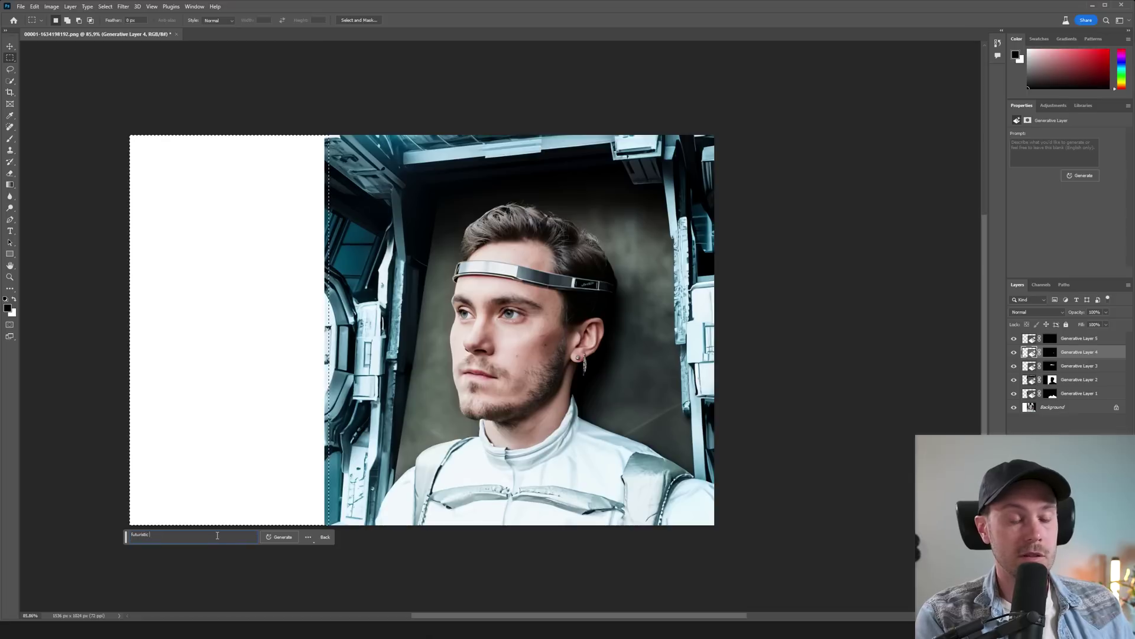
type("spaceship interior")
key("Return")
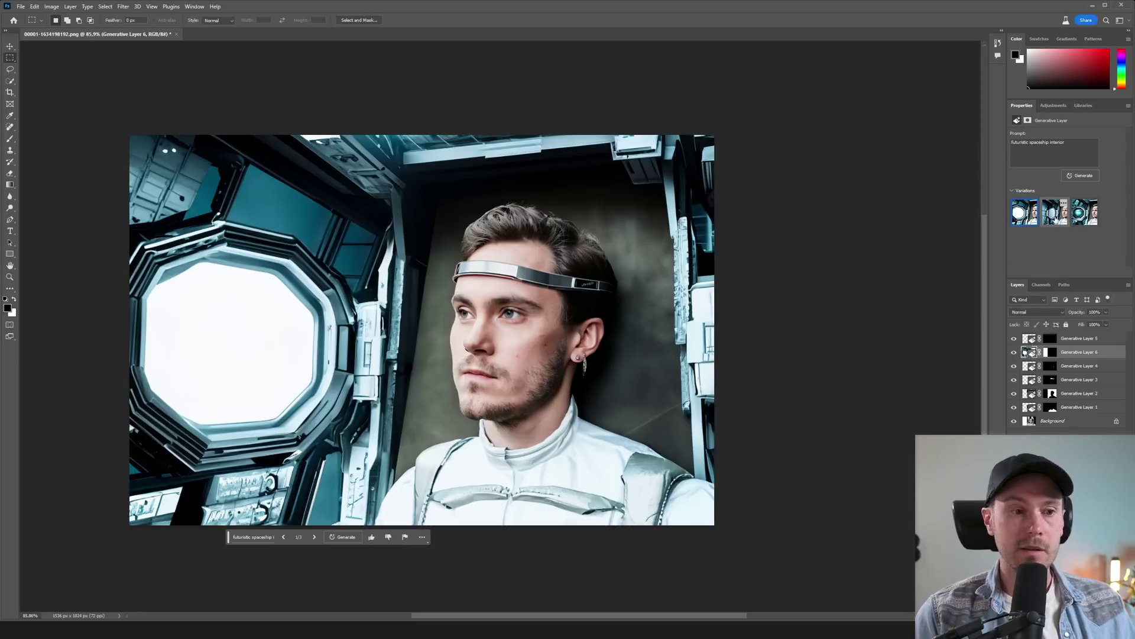
left_click(1056, 219)
left_click(1079, 220)
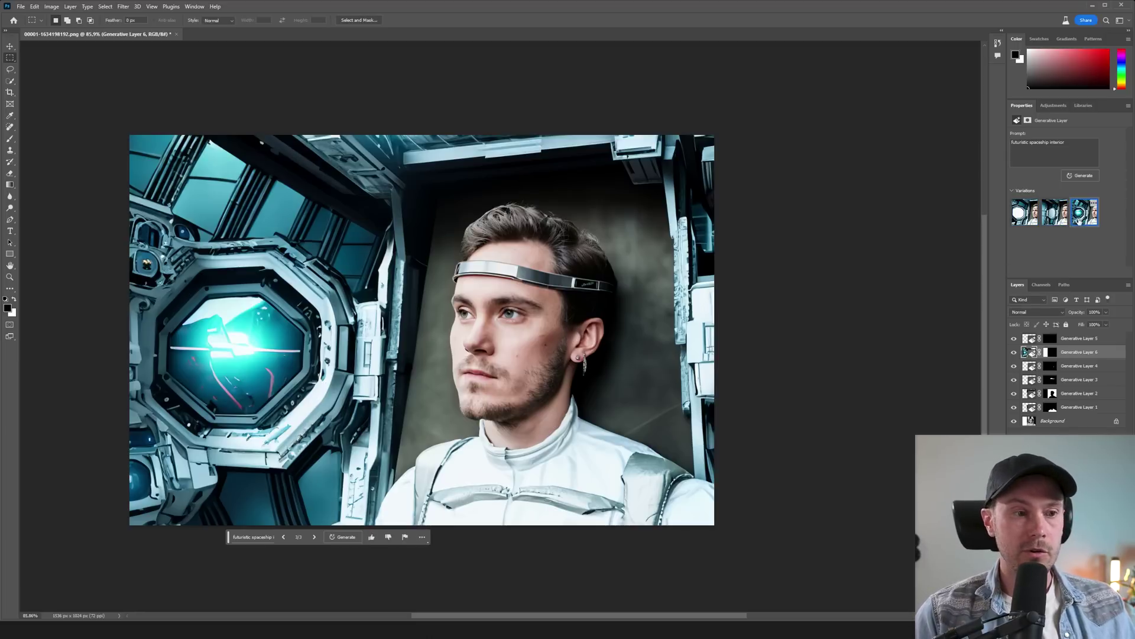
left_click(1026, 220)
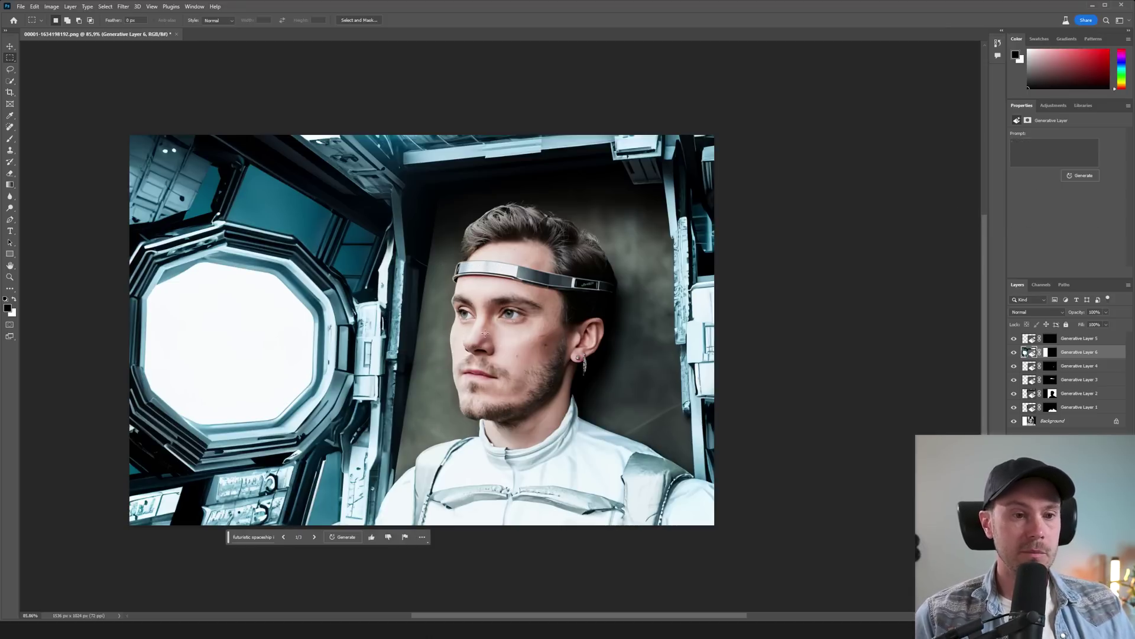
- Zoom in to inspect the new window area, then recentre the whole image
key("z")
left_click_drag(484, 334, 491, 323)
left_click_drag(397, 371, 542, 363)
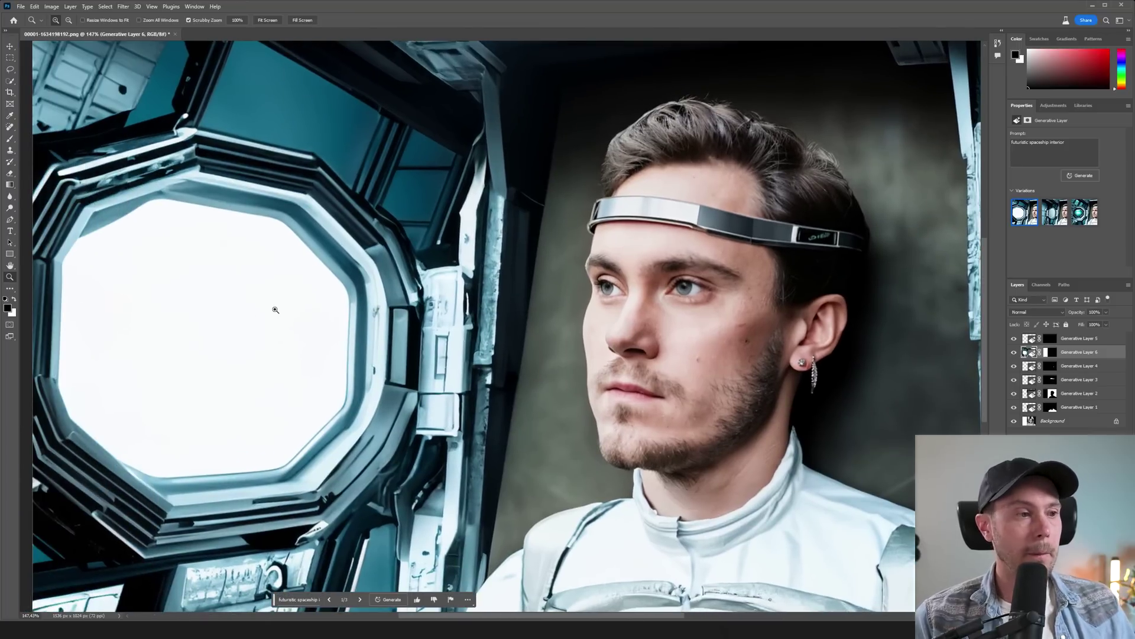
left_click_drag(595, 291, 582, 304)
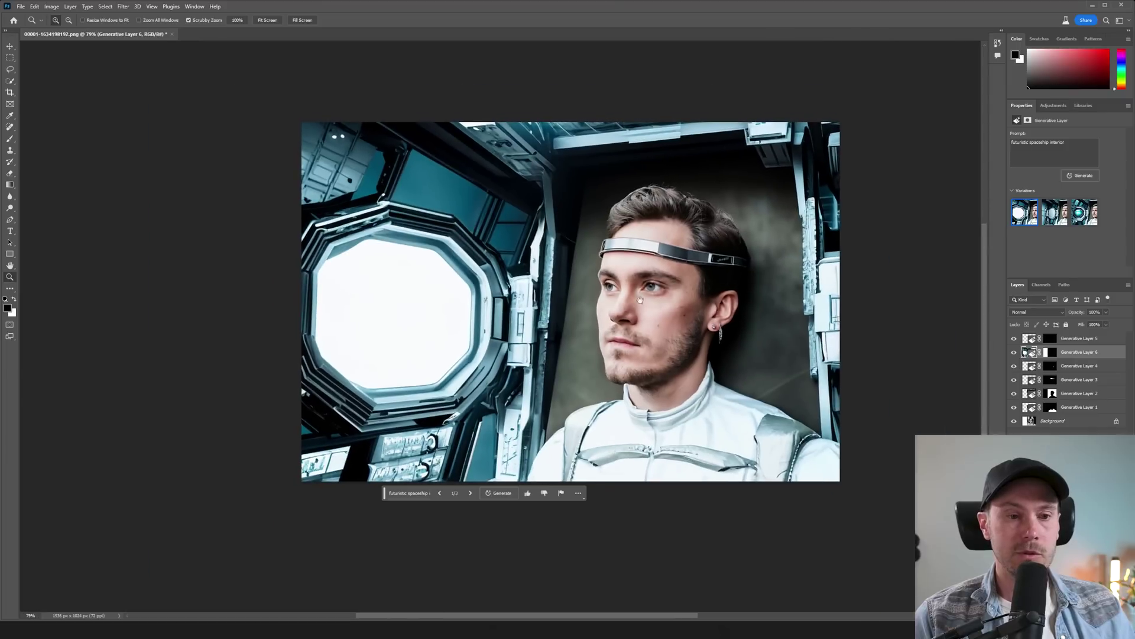
left_click_drag(673, 280, 564, 292)
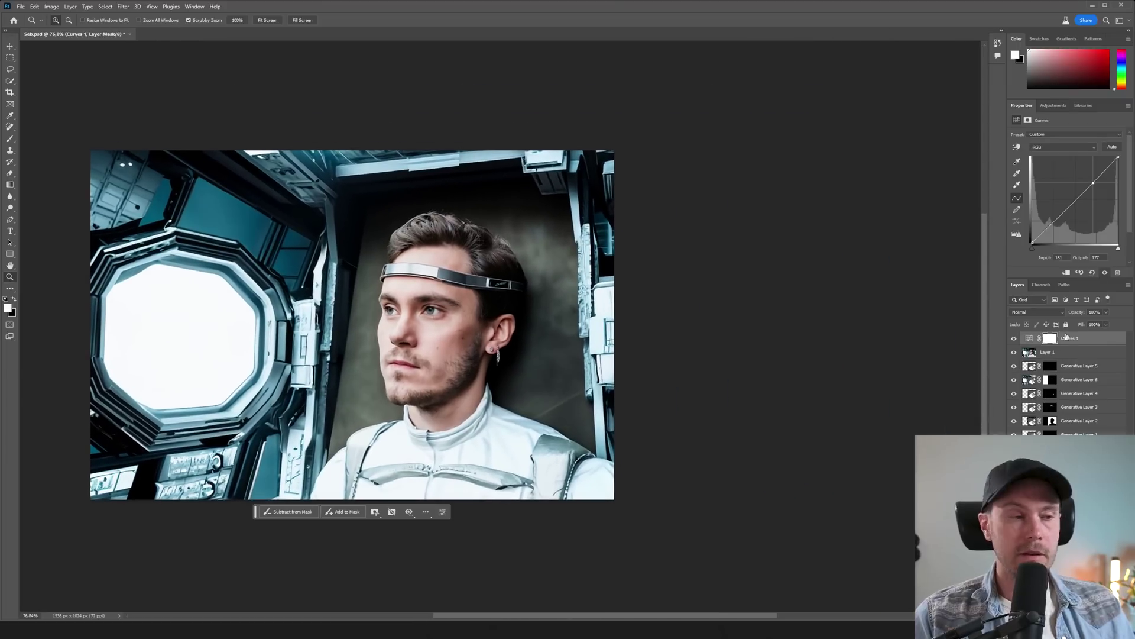
- Bend the Curves 1 tone curve into an S-shape by adjusting highlight and shadow points
left_click(1068, 338)
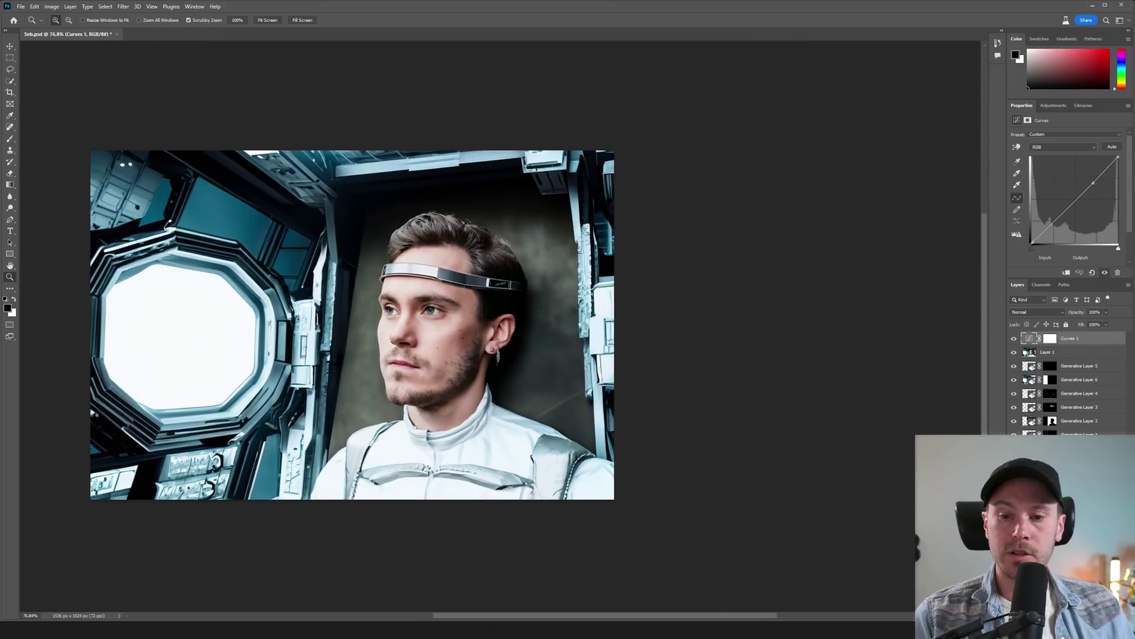
left_click_drag(1093, 182, 1089, 181)
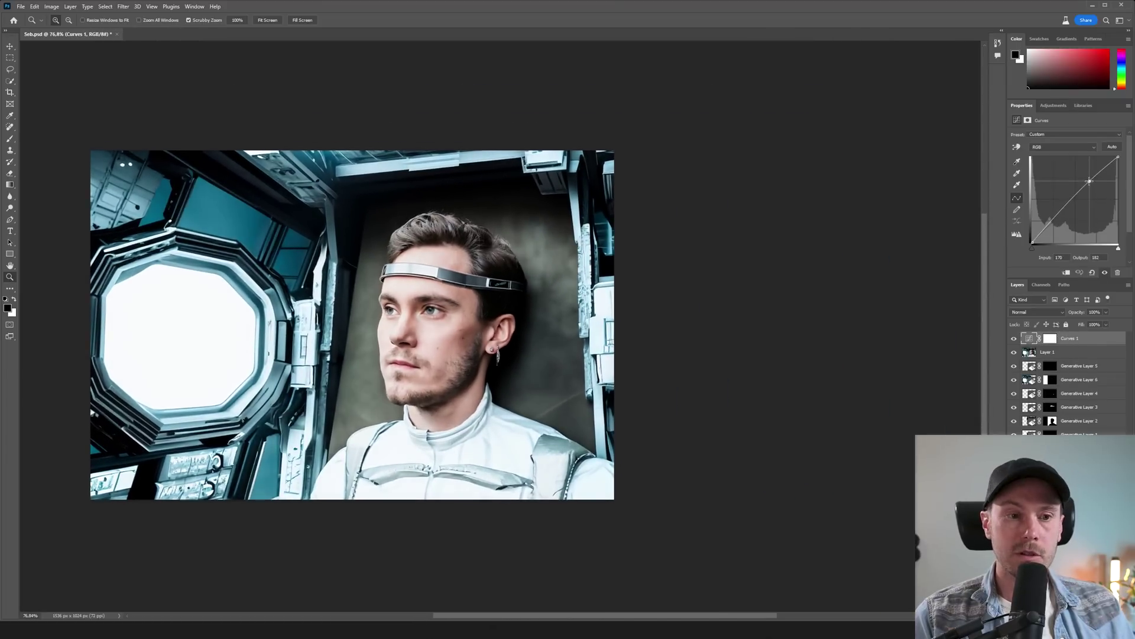
left_click(1050, 225)
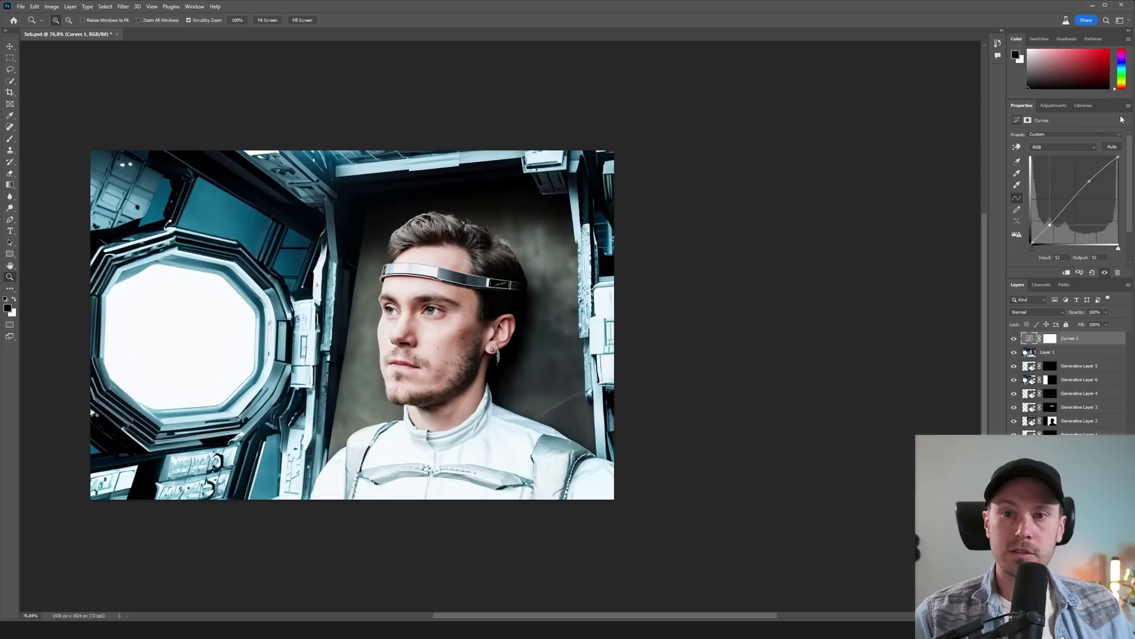
left_click_drag(1089, 181, 1082, 184)
left_click_drag(1033, 243, 1030, 243)
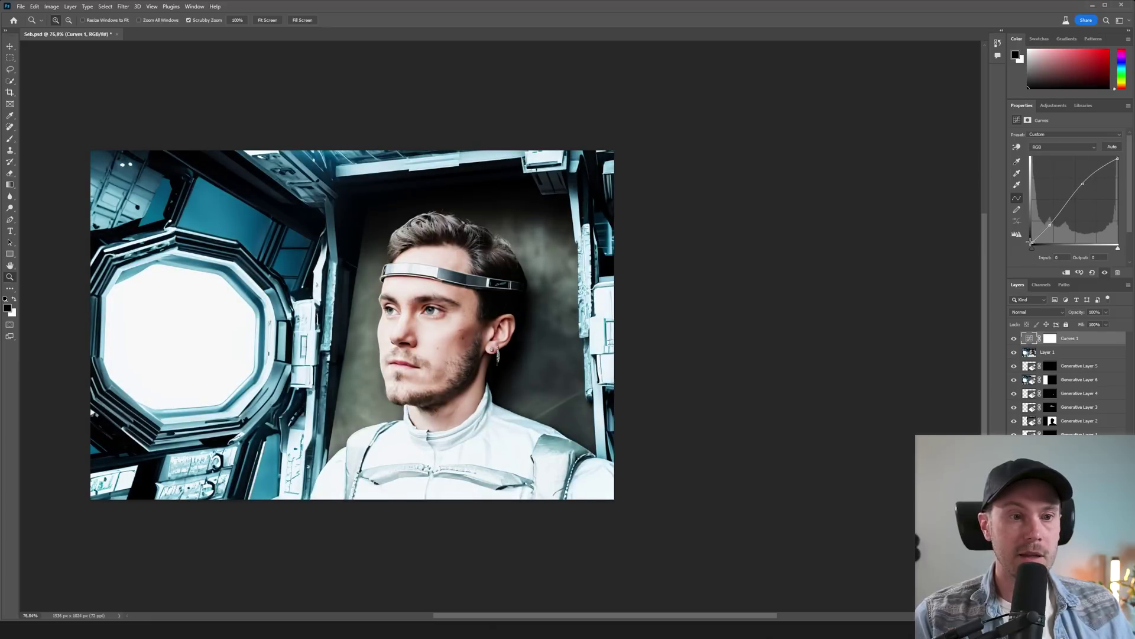
left_click(1084, 185)
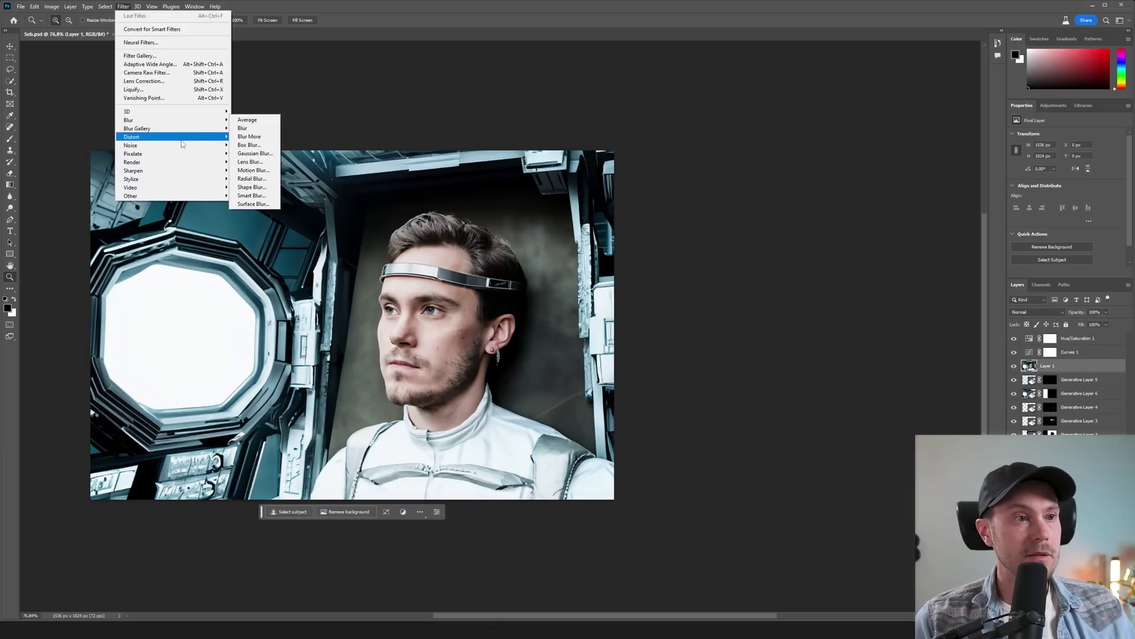
- Apply Unsharp Mask at 75% amount to Layer 1, checking the preview before confirming
left_click(253, 204)
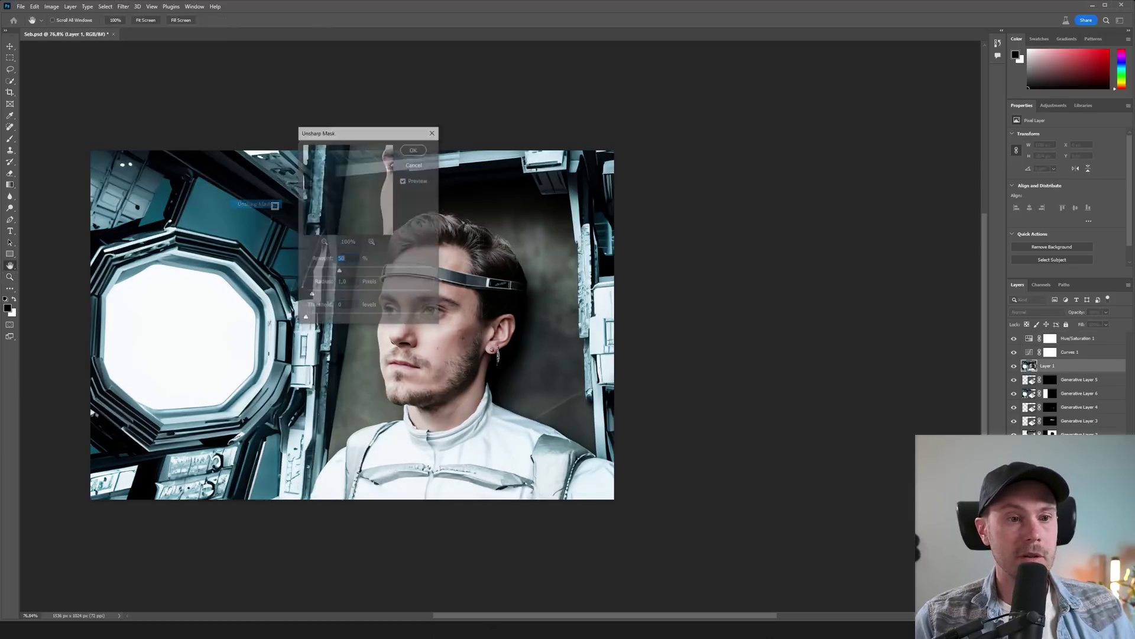
left_click_drag(336, 134, 707, 188)
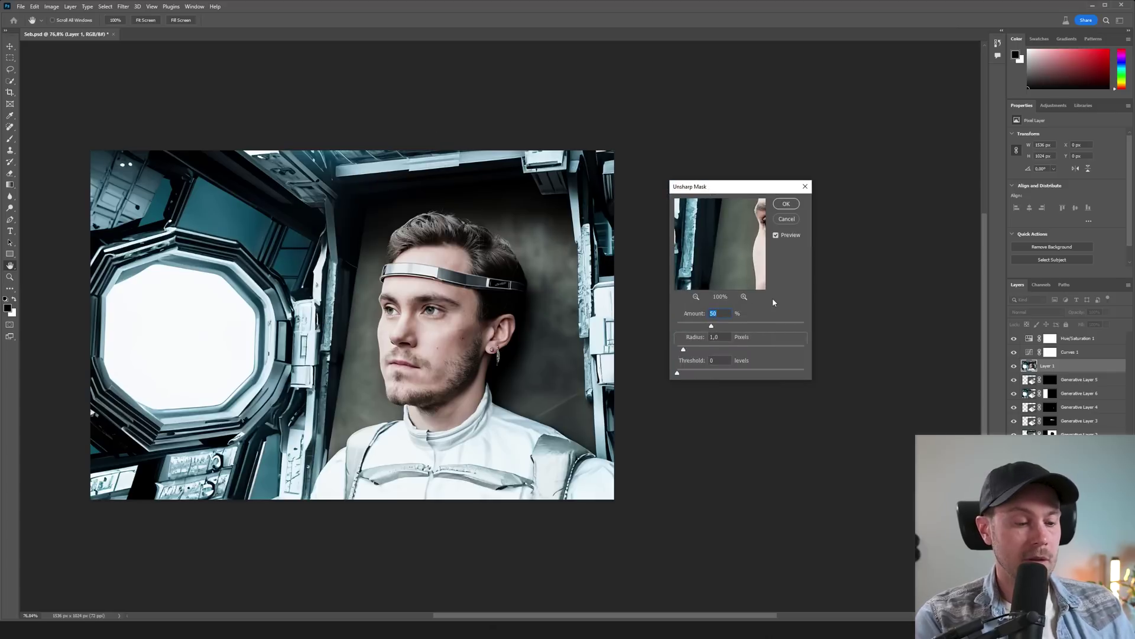
type("75")
key("Tab")
type("2")
key("Tab")
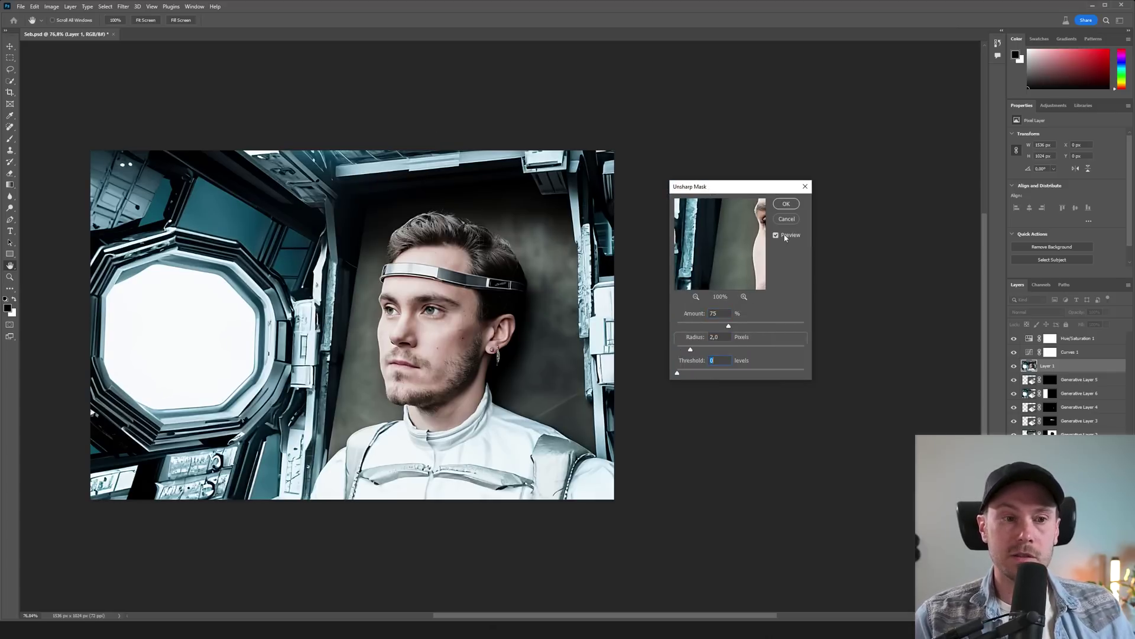
left_click(788, 237)
left_click(788, 237)
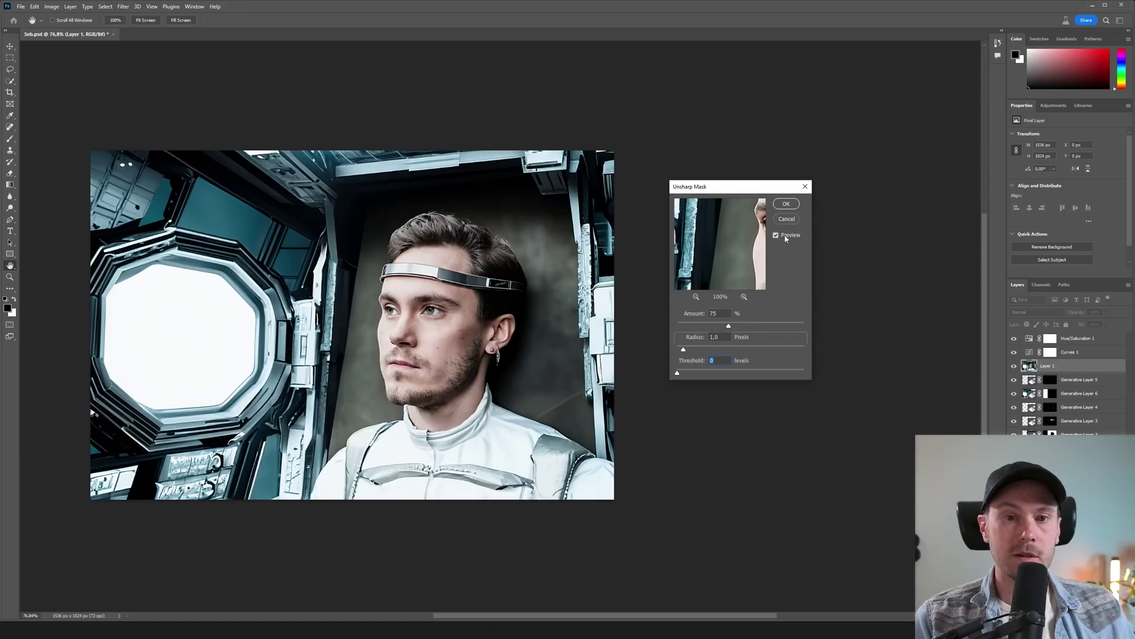
left_click(787, 204)
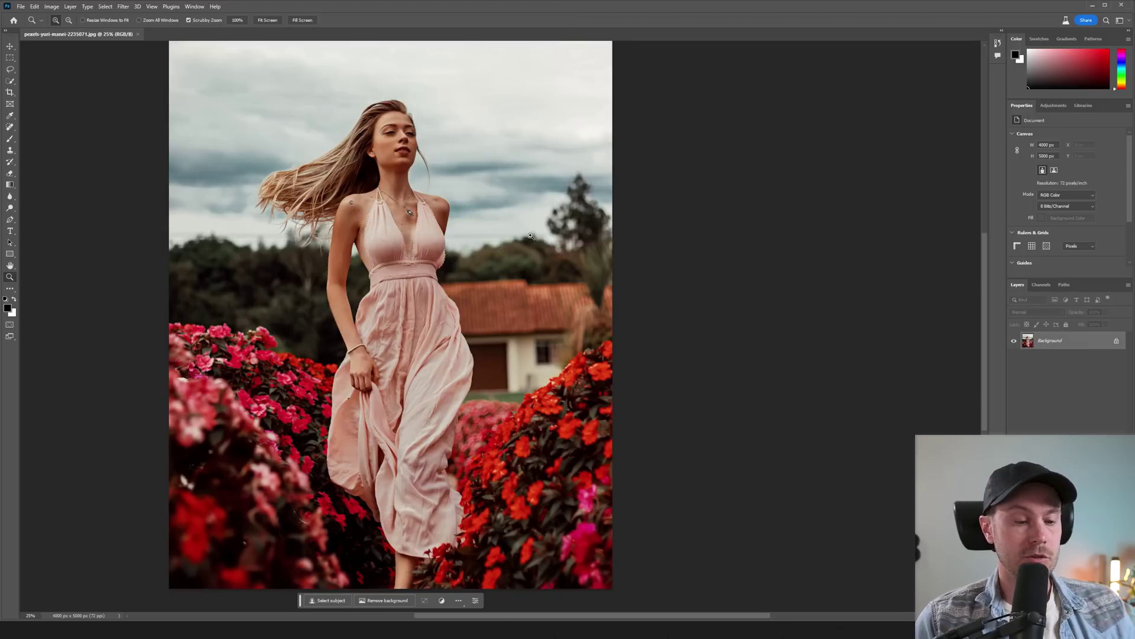
- Lasso the woman's torso and generate a 'blue casual shirt' in it
key("l")
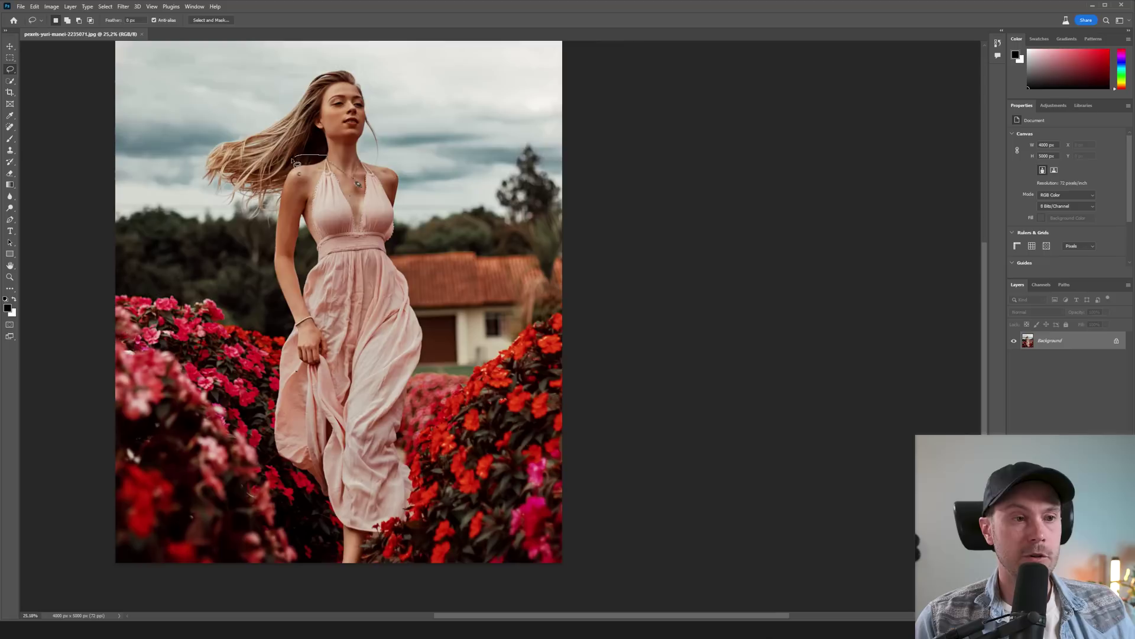
mouse_move(327, 155)
left_mouse_down()
mouse_move(278, 184)
mouse_move(269, 257)
mouse_move(296, 263)
left_mouse_up()
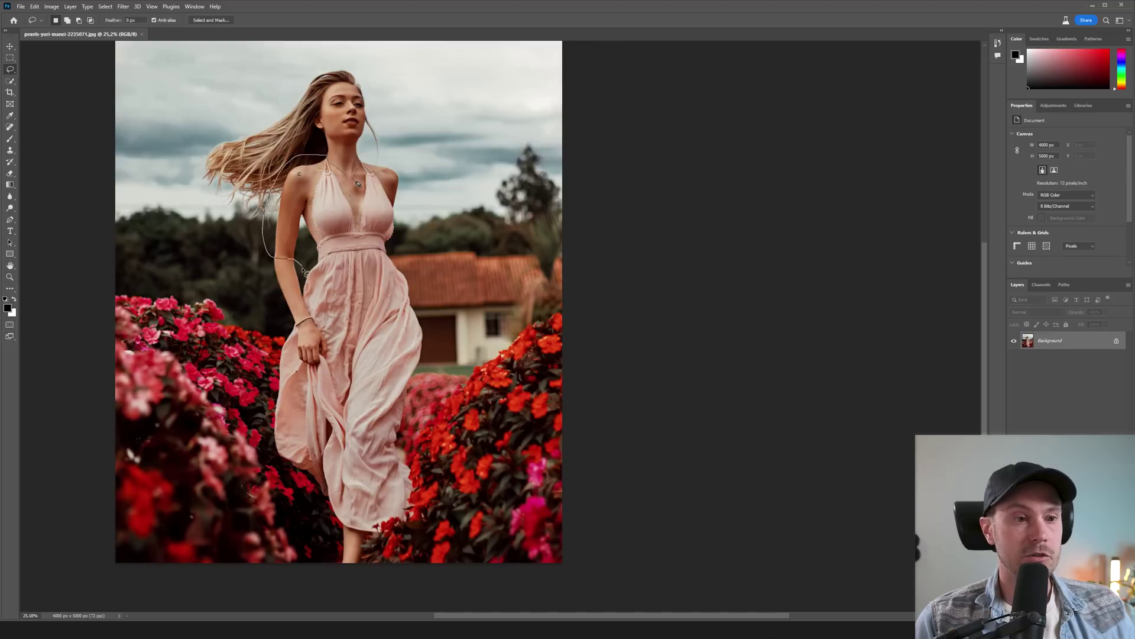
left_click_drag(390, 316, 327, 155)
type("blue casual shirt")
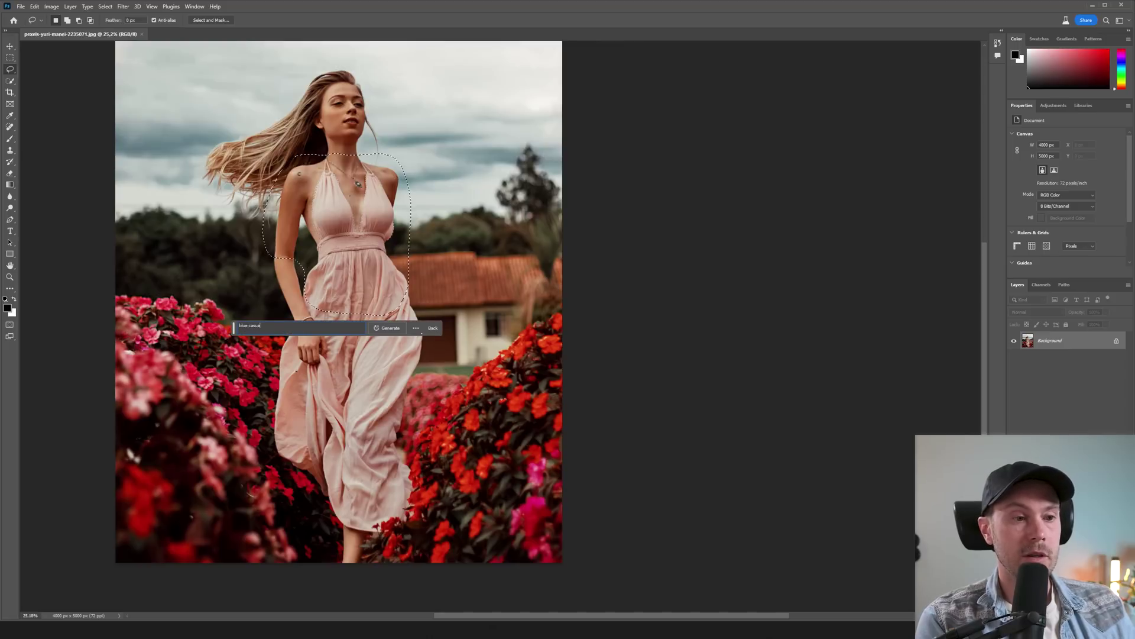
key("Return")
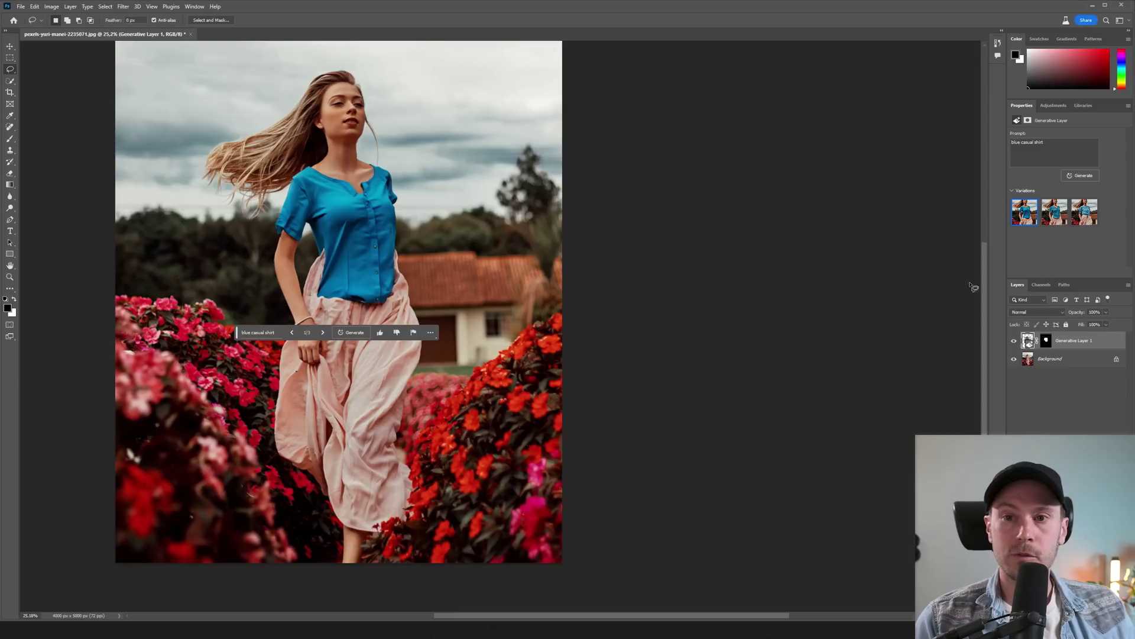
- Compare the shirt variations up close and keep the tied light-blue blouse
left_click(323, 335)
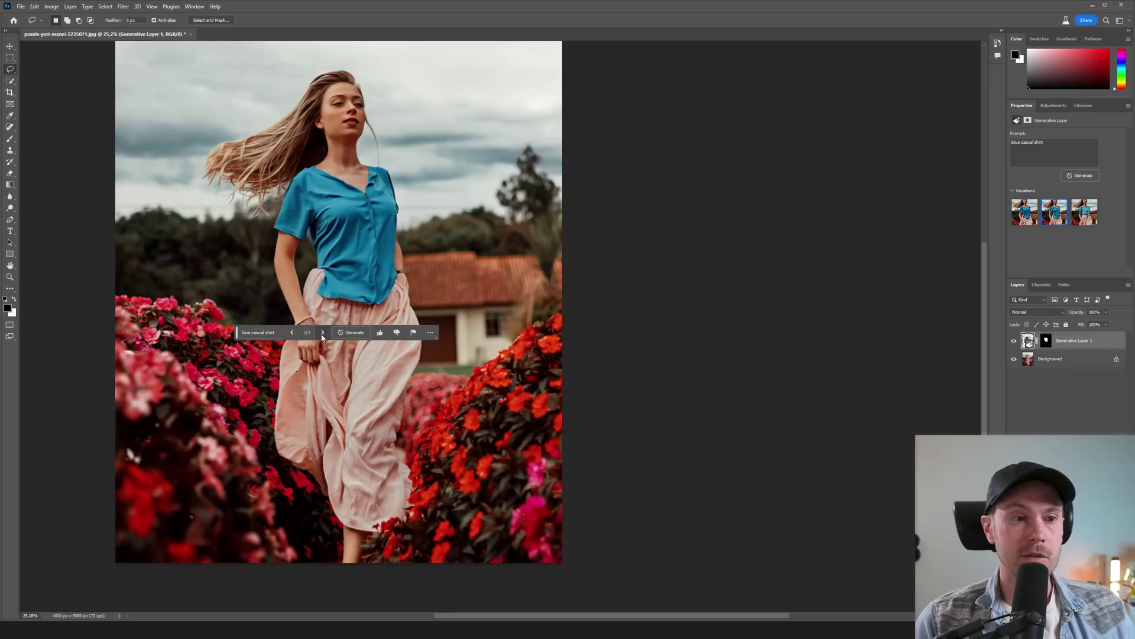
left_click(322, 334)
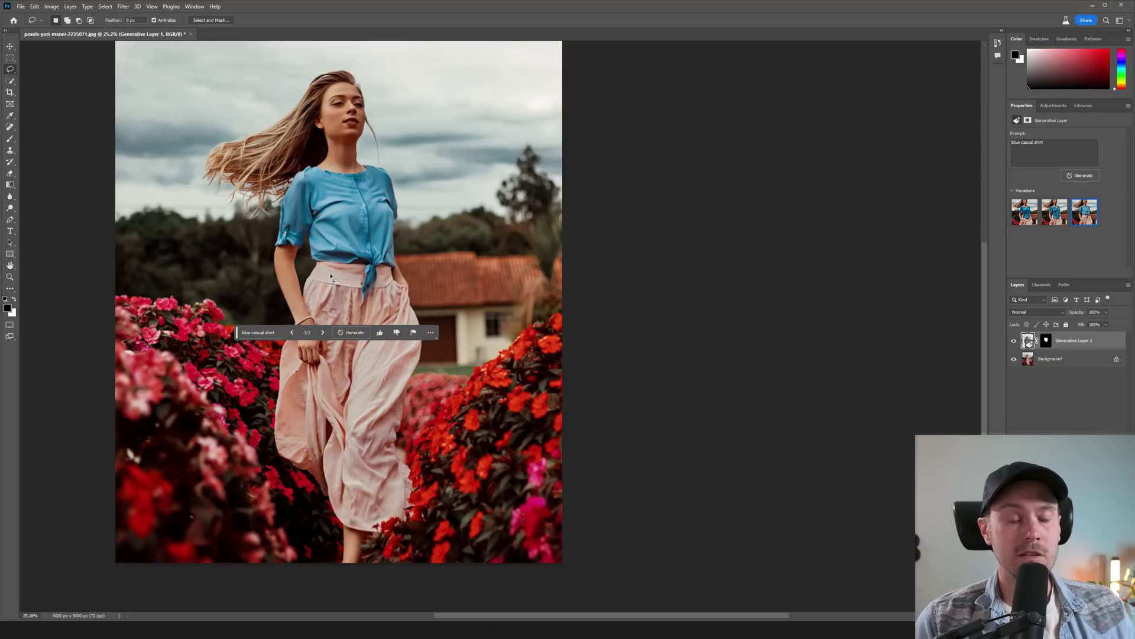
left_click(291, 332)
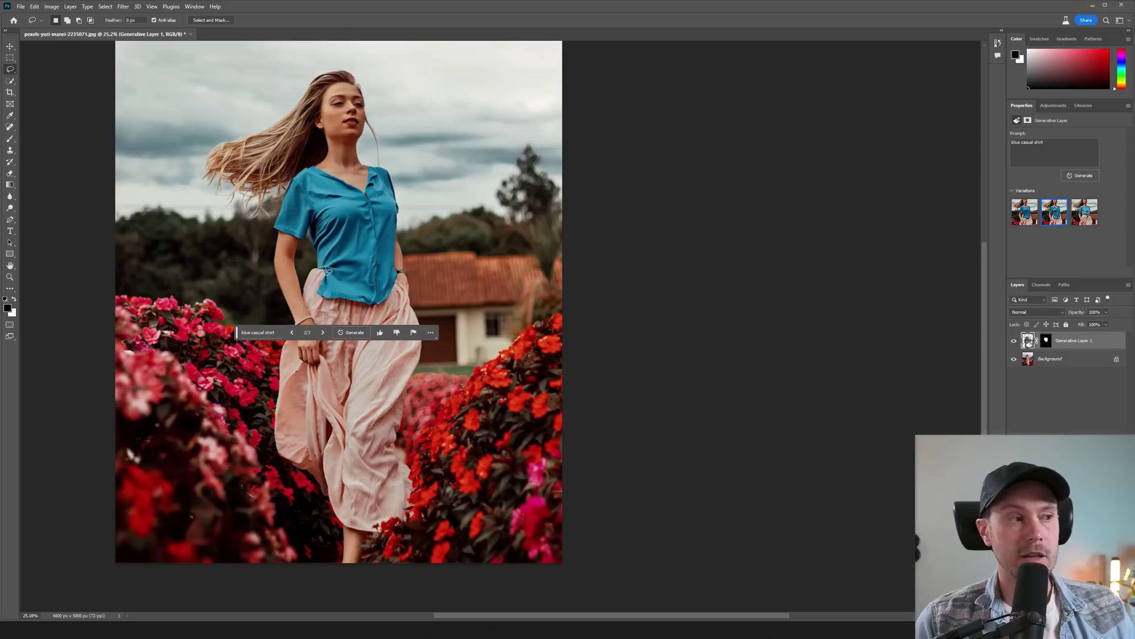
key("z")
left_click_drag(323, 271, 359, 323)
left_click_drag(511, 306, 491, 297)
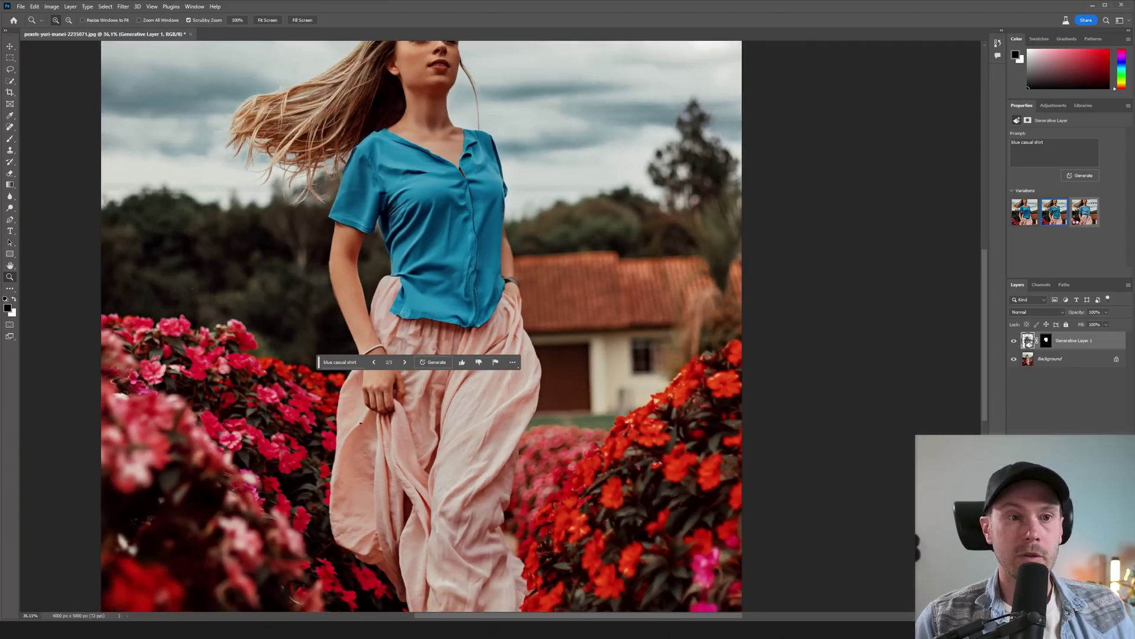
left_click(1085, 211)
left_click_drag(565, 223, 553, 223)
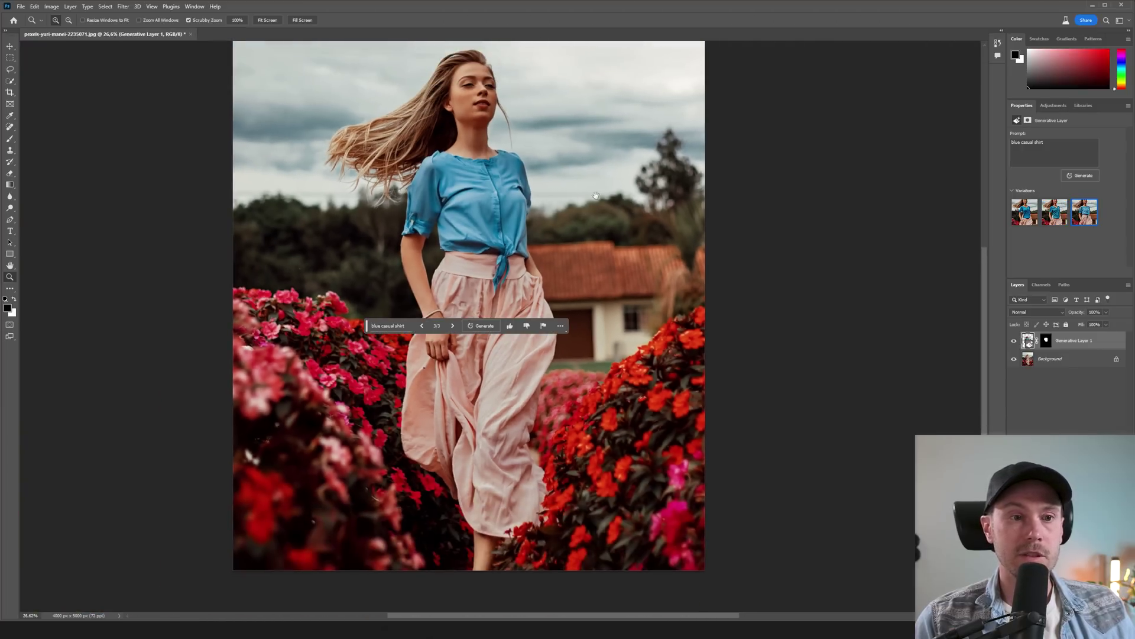
left_click_drag(603, 181, 527, 223)
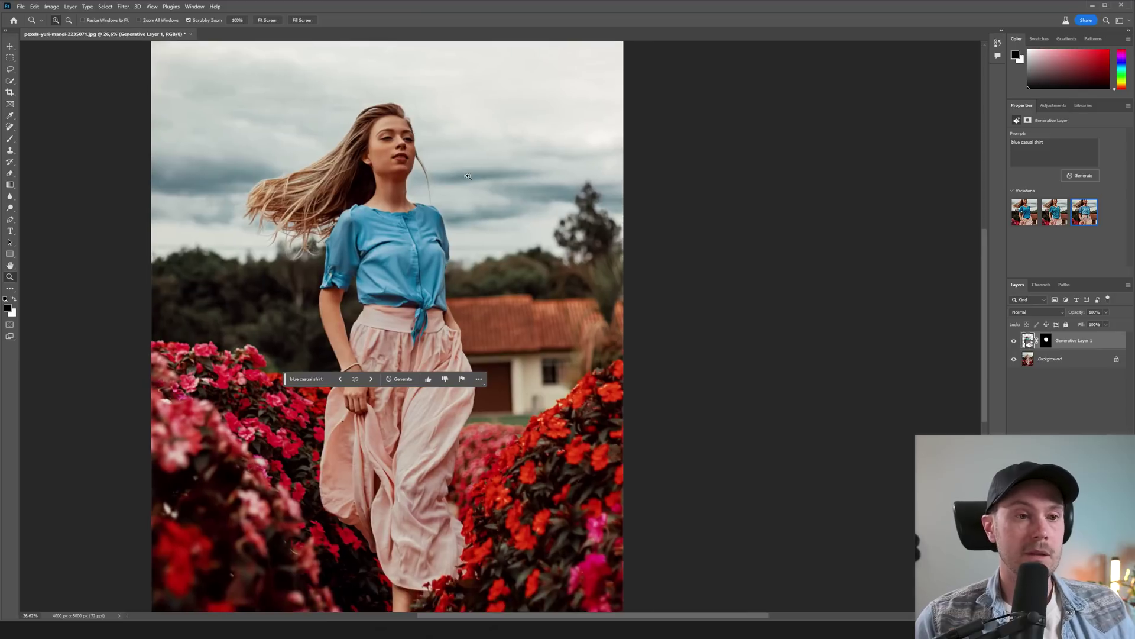
mouse_move(413, 168)
left_mouse_down()
mouse_move(424, 169)
mouse_move(398, 197)
mouse_move(405, 207)
left_mouse_up()
- Lasso around her neckline and generate a 'necklace' there
key("l")
left_click_drag(290, 294, 416, 303)
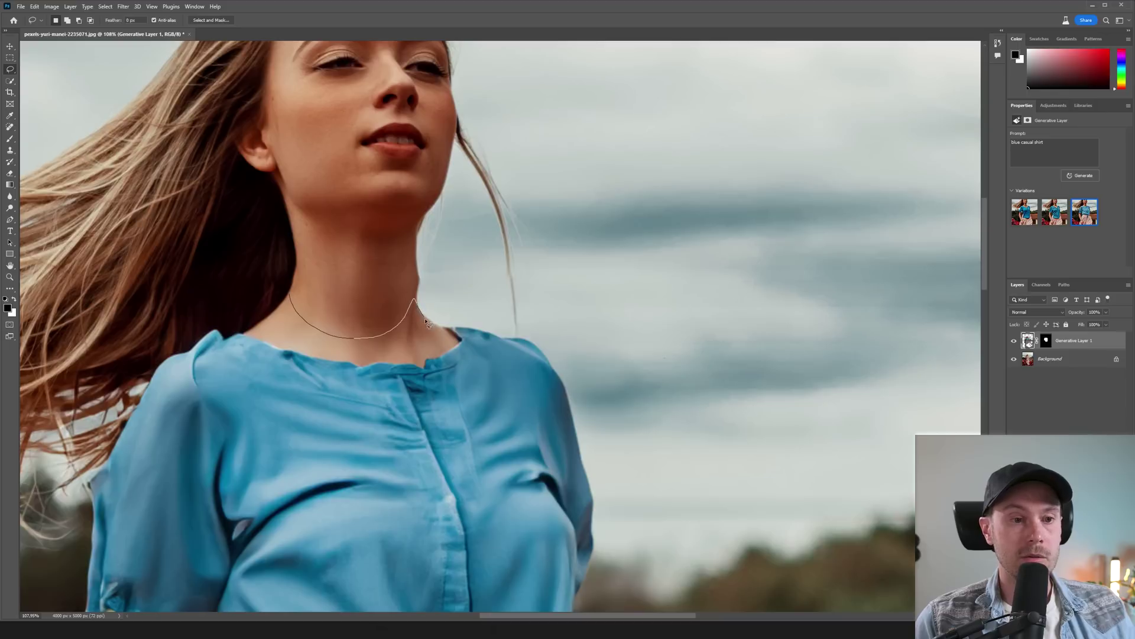
mouse_move(361, 363)
left_mouse_down()
mouse_move(310, 357)
mouse_move(289, 294)
left_mouse_up()
left_click(290, 374)
type("necklace")
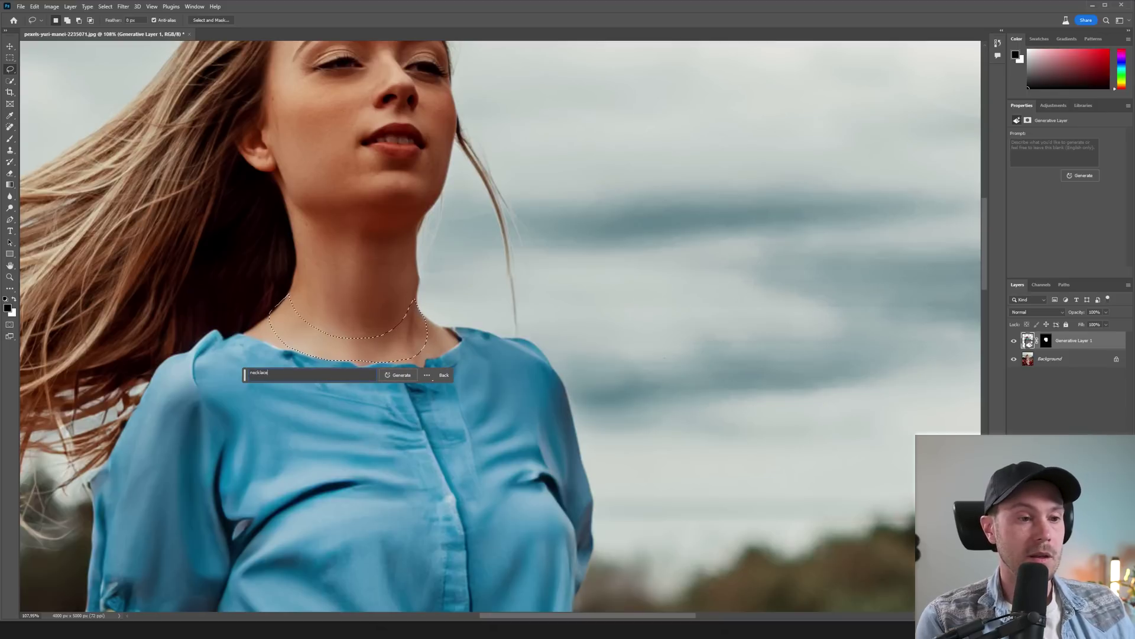
key("Return")
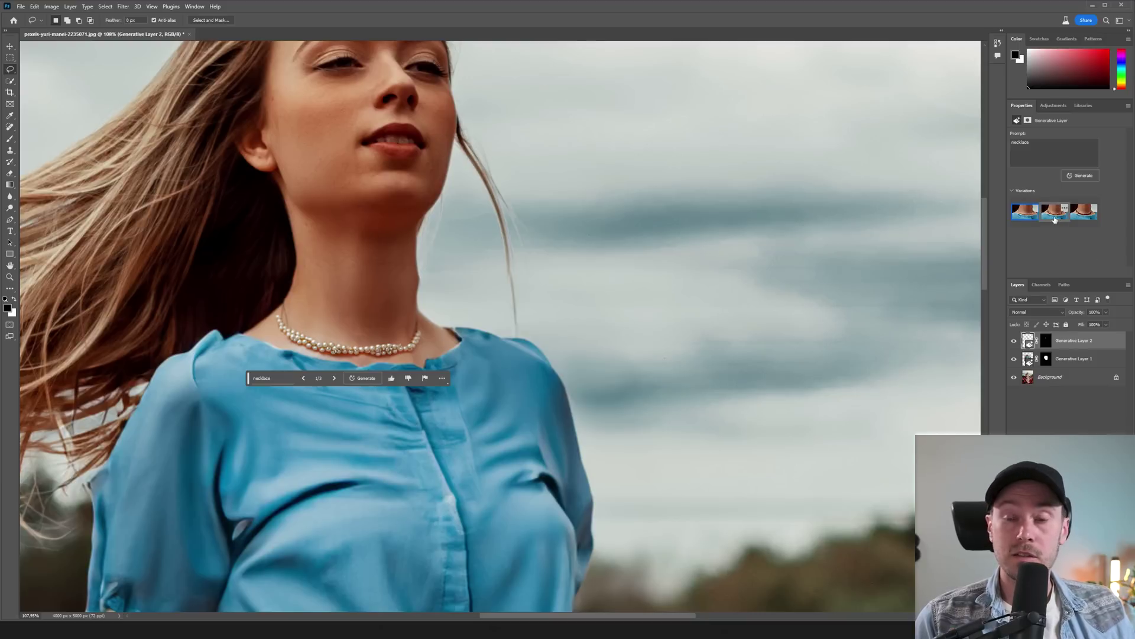
- Compare the necklace variations zoomed in and keep the first, the pearl choker
left_click(1055, 213)
key("z")
left_click_drag(438, 348, 452, 339)
left_click_drag(318, 362, 260, 362)
left_click(1083, 213)
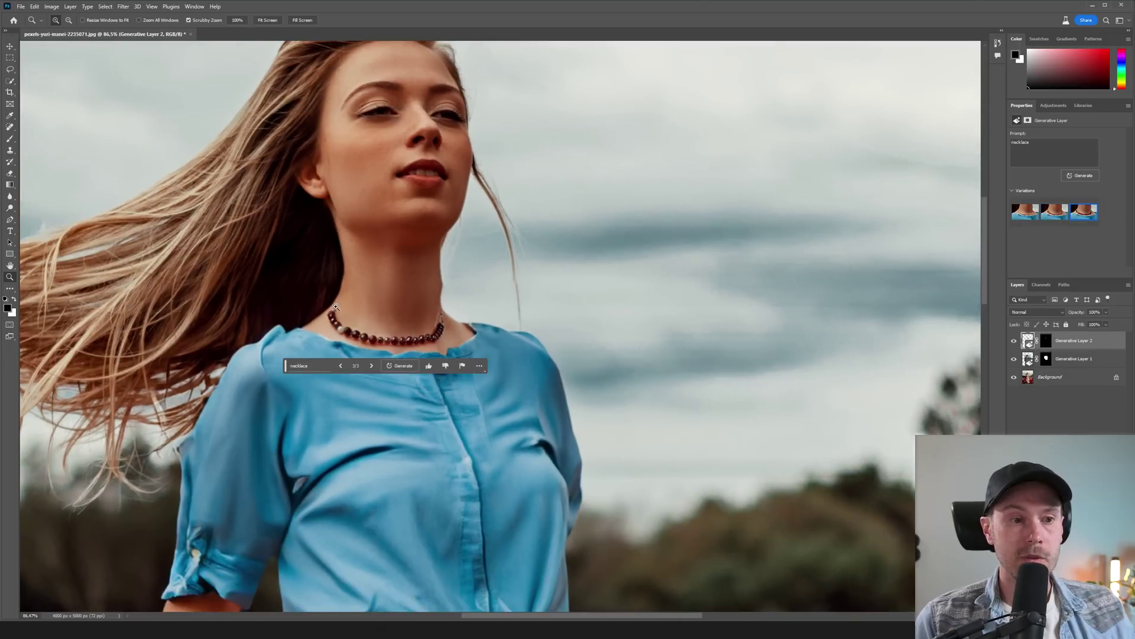
left_click(1061, 218)
left_click(1025, 211)
mouse_move(615, 239)
left_mouse_down()
mouse_move(599, 243)
mouse_move(629, 255)
left_mouse_up()
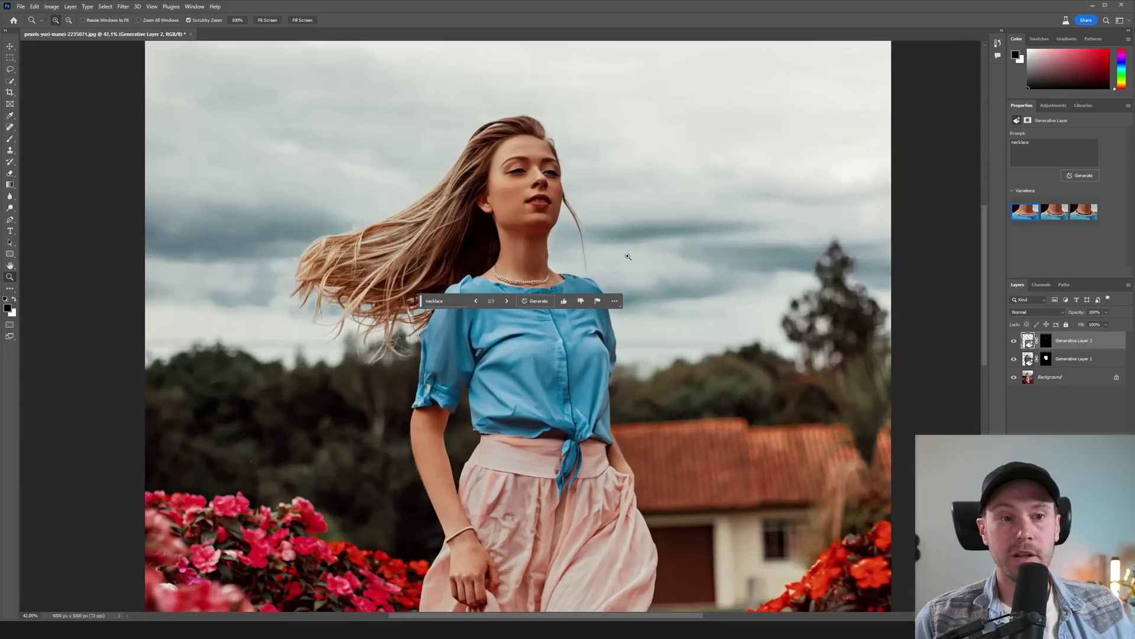
left_click_drag(555, 280, 544, 231)
- Check the image's pixel dimensions (4000 × 5000 px) in Image Size
left_click(51, 6)
left_click(65, 72)
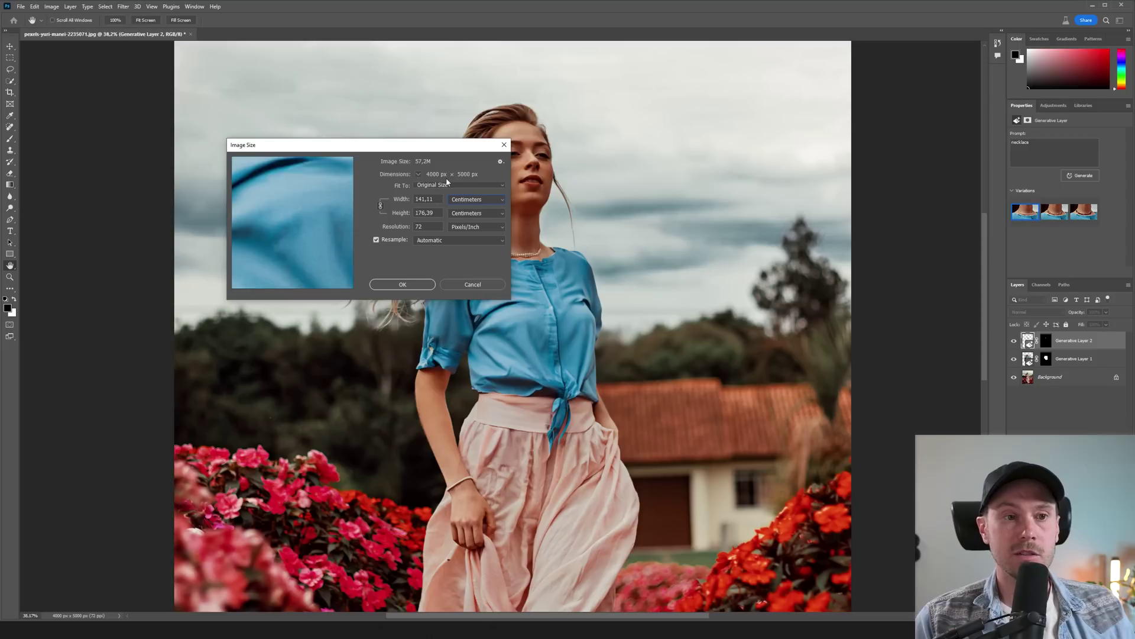
key("Escape")
- Pin the generative prompt bar and move it to the corner, clear of the woman
key("m")
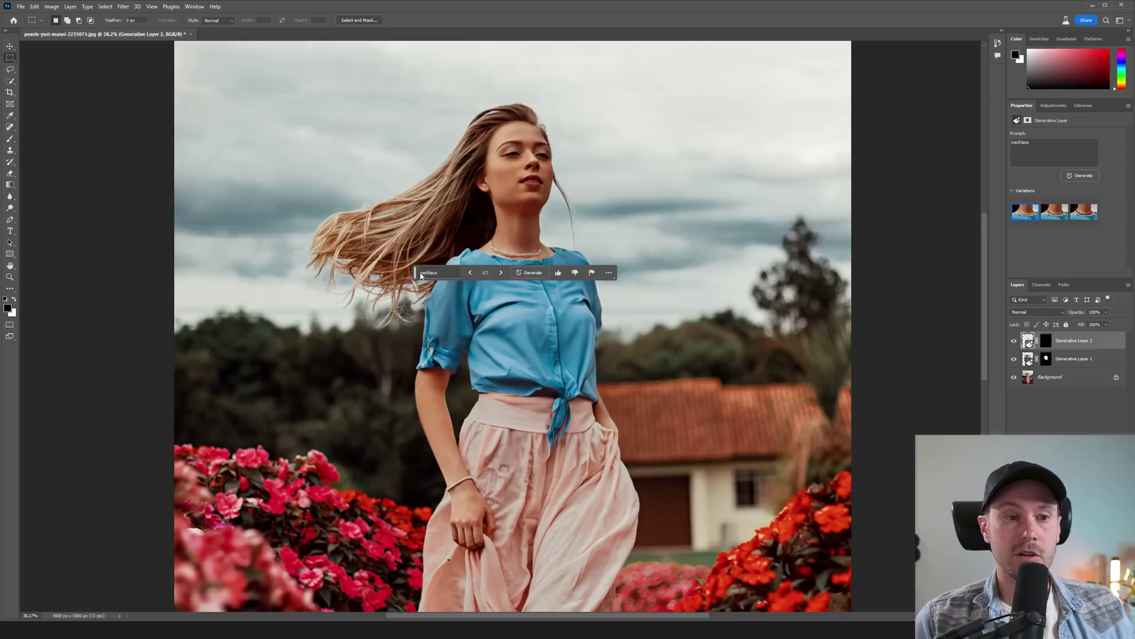
left_click_drag(422, 272, 511, 240)
scroll(464, 252, "right", 3)
left_click(706, 242)
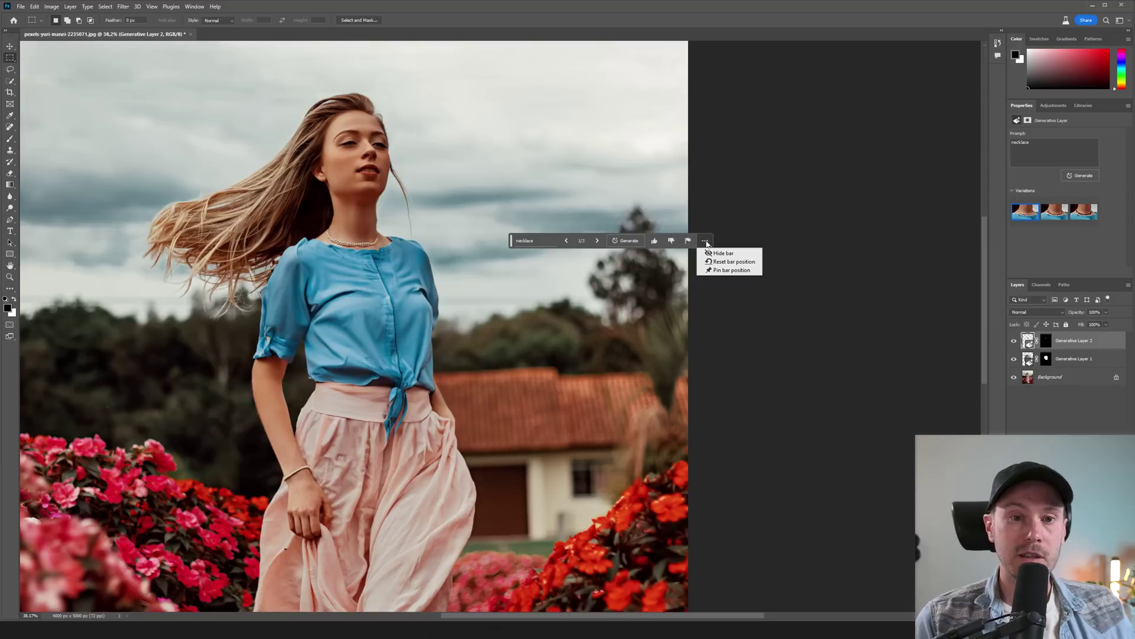
left_click(725, 271)
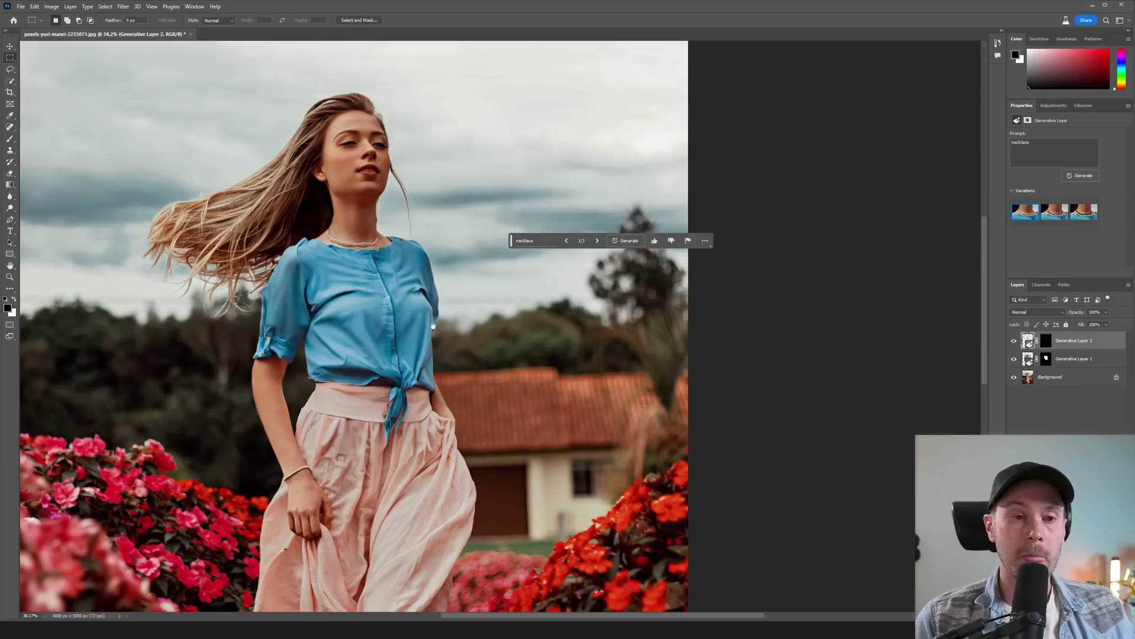
left_click_drag(453, 325, 707, 352)
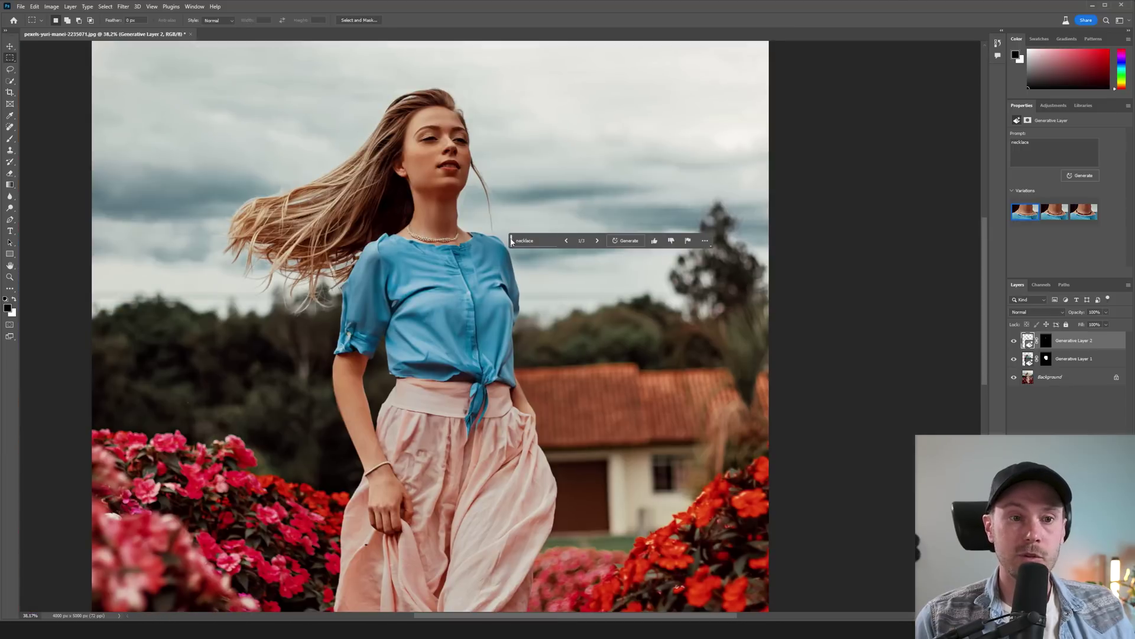
left_click_drag(512, 240, 708, 601)
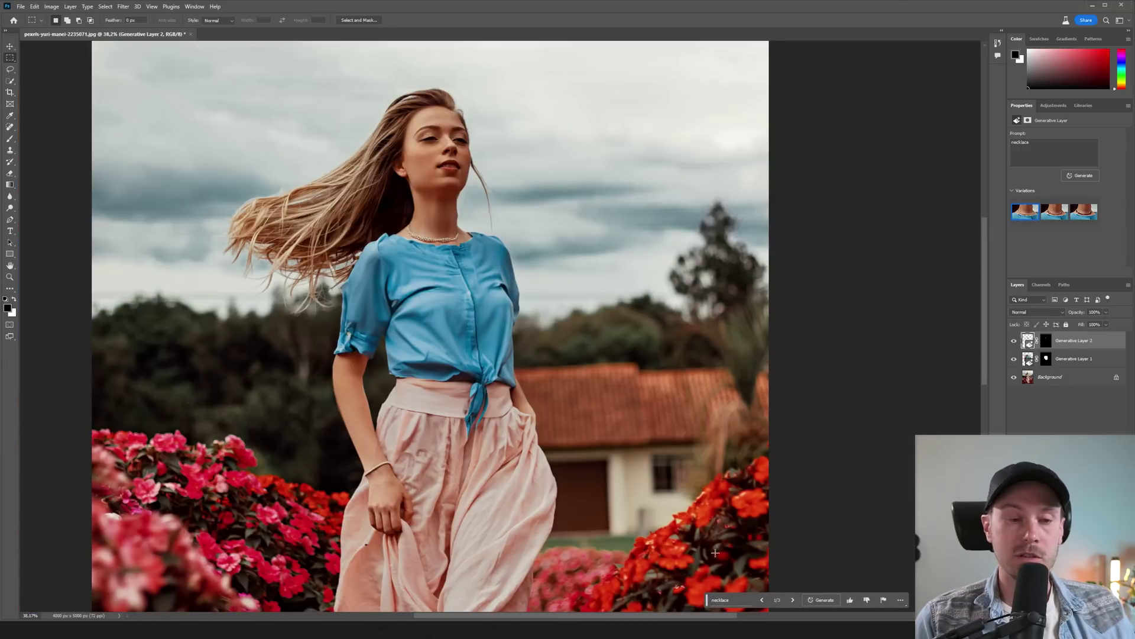
left_click_drag(627, 473, 564, 504)
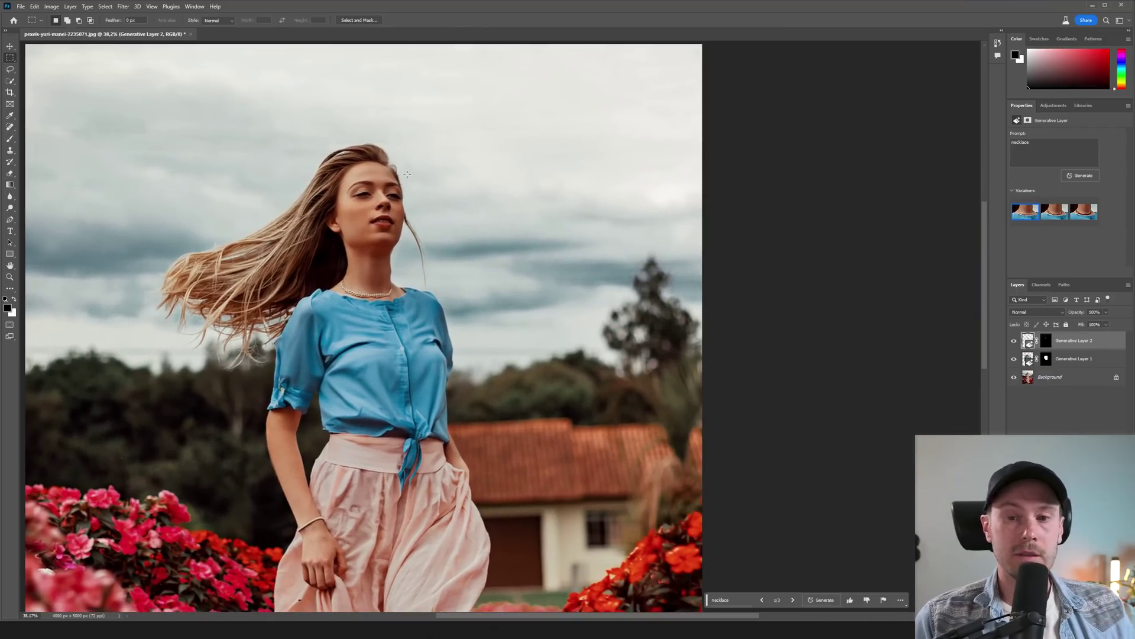
- Zoom to her face, lasso across the eyes and generate sunglasses
key("z")
left_click_drag(407, 175, 407, 176)
key("l")
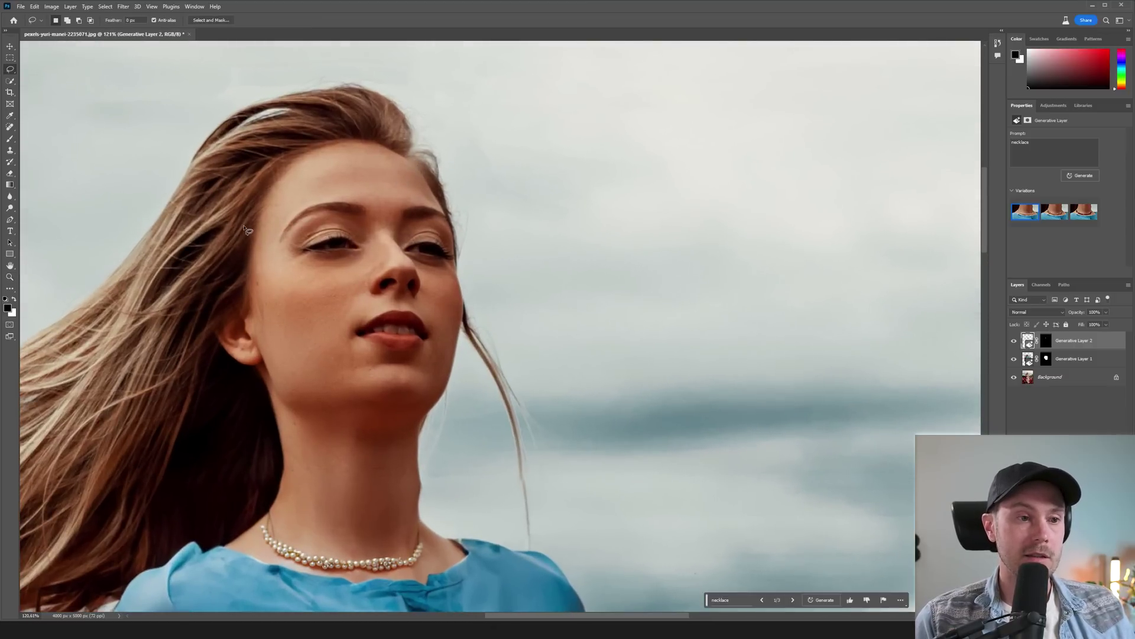
mouse_move(248, 238)
left_mouse_down()
mouse_move(332, 217)
mouse_move(448, 222)
mouse_move(451, 233)
mouse_move(400, 253)
left_mouse_up()
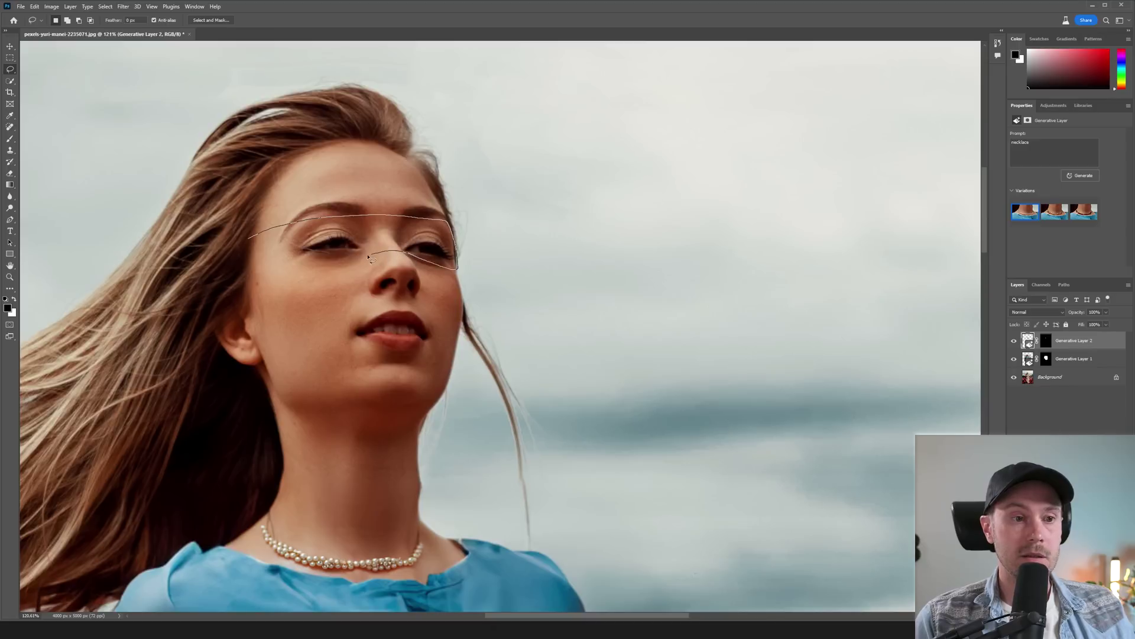
left_click_drag(254, 266, 253, 264)
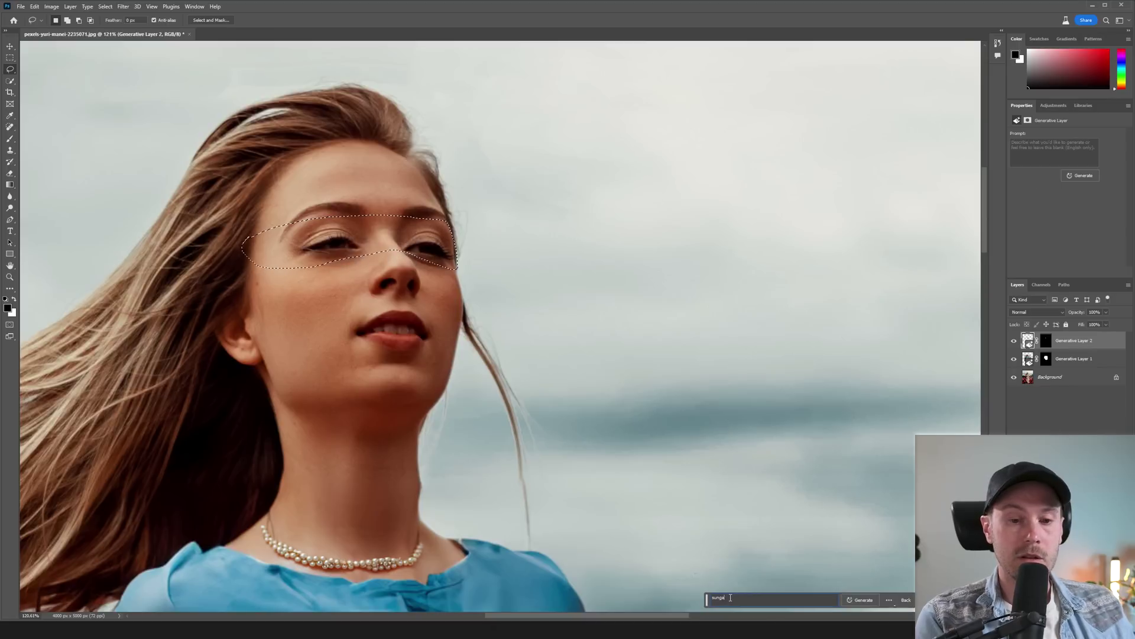
left_click(729, 598)
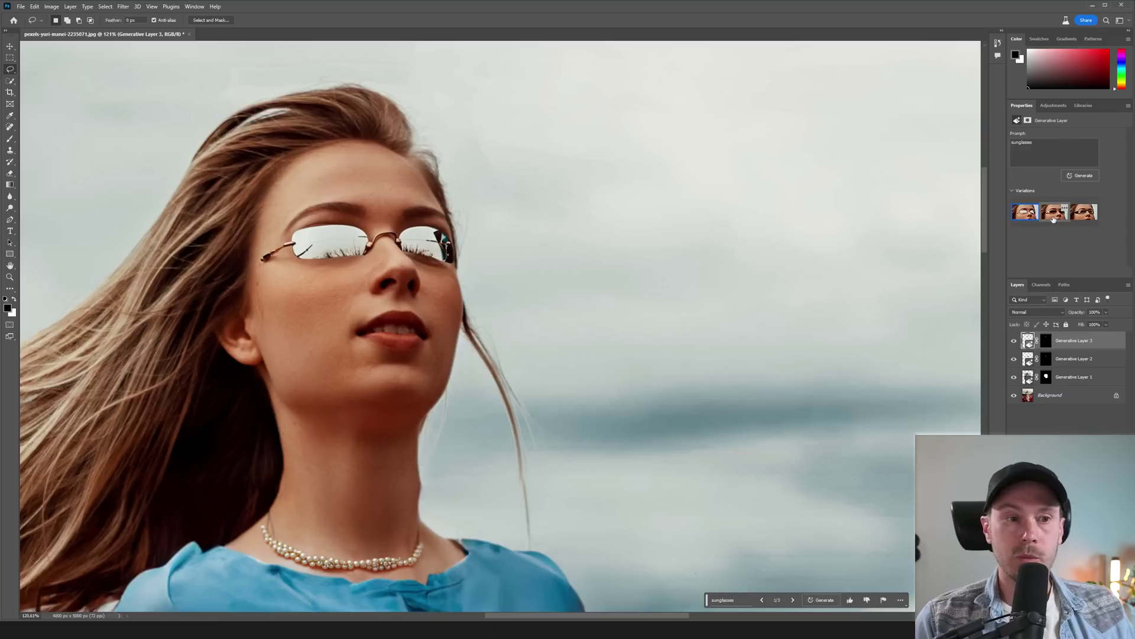
- Compare the sunglasses variations and keep the third, dark gold-framed shades
left_click(1053, 218)
left_click(1083, 218)
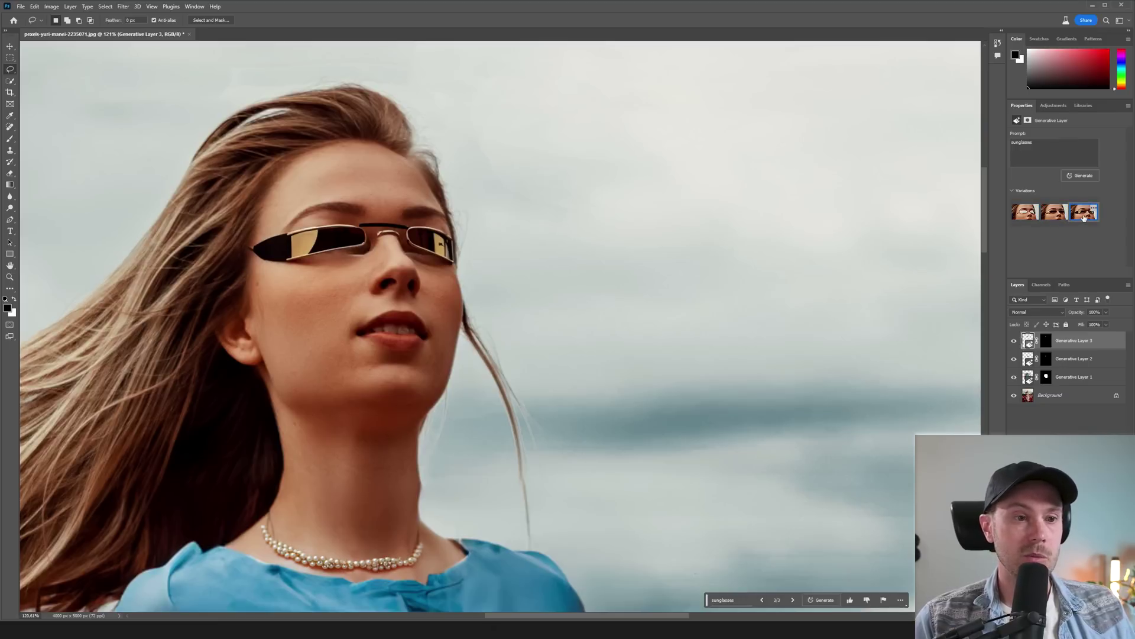
left_click(1026, 213)
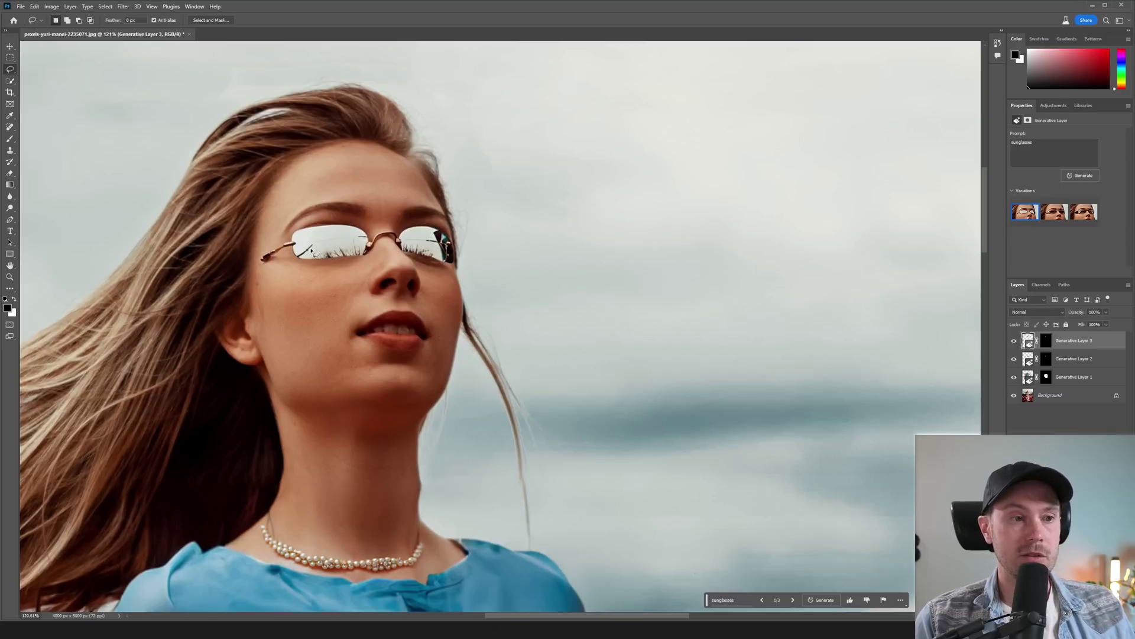
left_click(1084, 216)
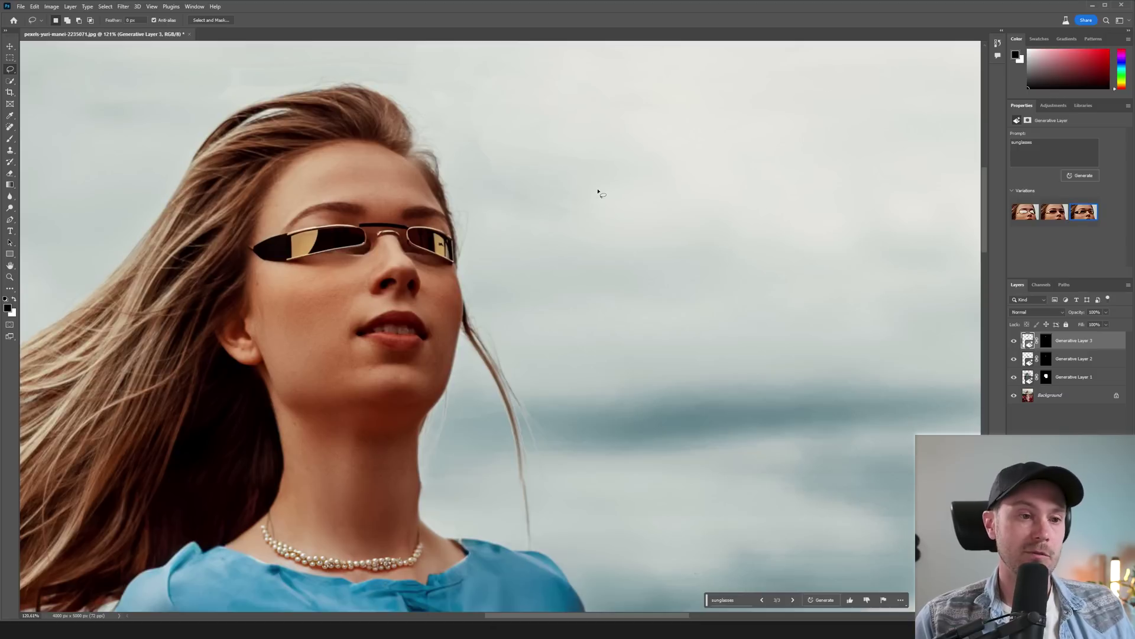
- Zoom out to the whole photo, then close in on the woman's hand and fingers
key("z")
left_click(488, 300, "alt")
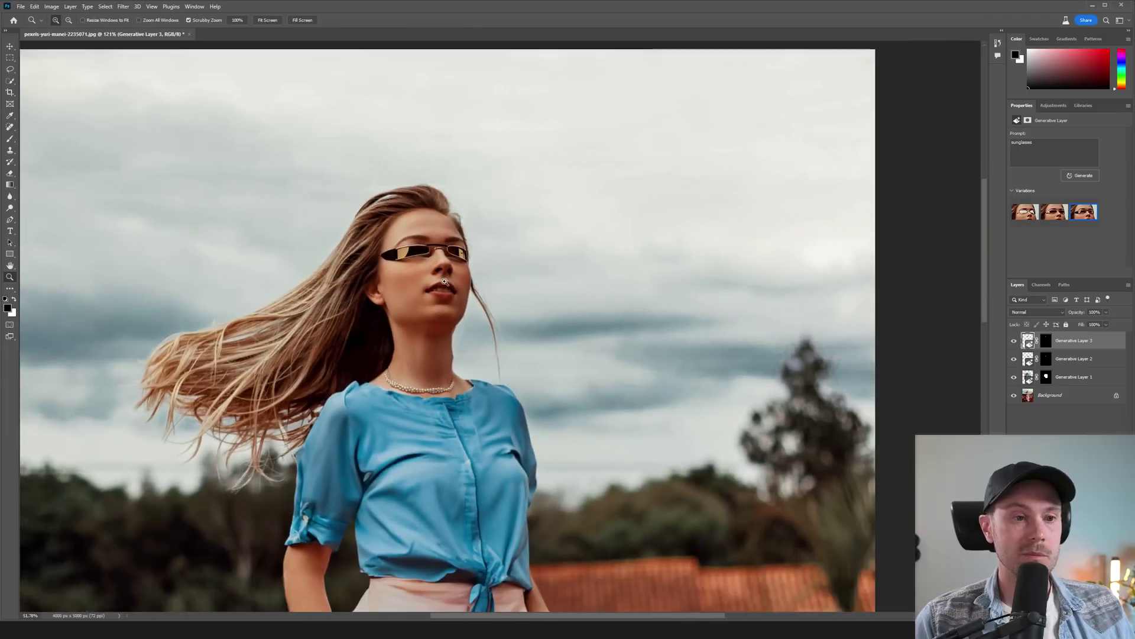
left_click(487, 300, "alt")
left_click(487, 300, "alt")
left_click(483, 230, "alt")
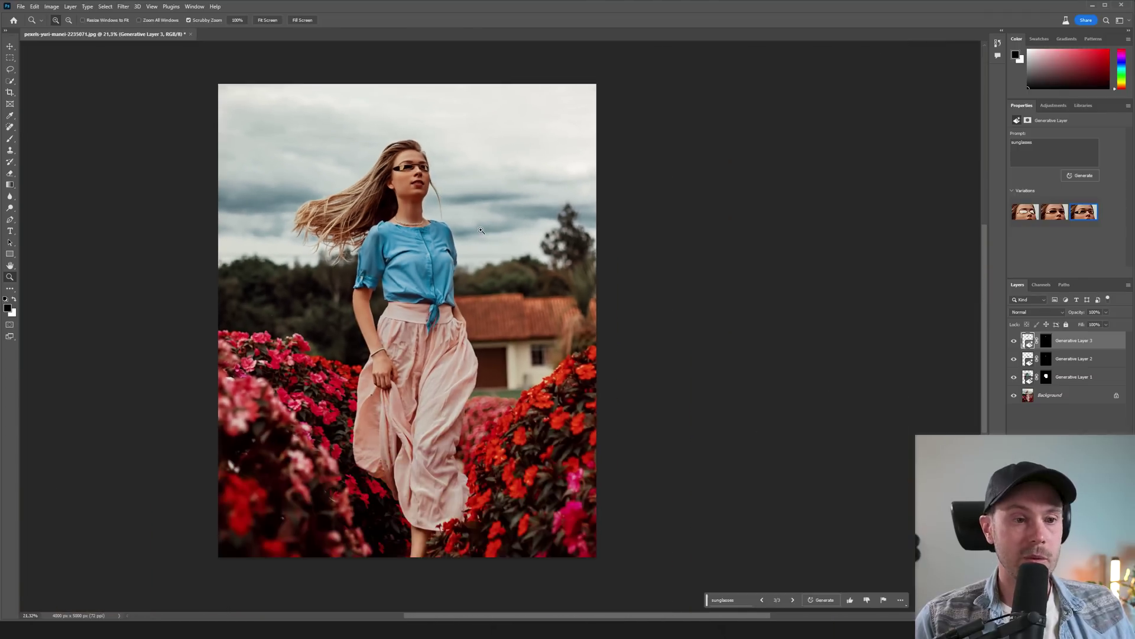
left_click_drag(388, 391, 462, 234)
left_click_drag(350, 332, 395, 305)
- Lasso a band across her finger, generate 'three rings on a finger' and compare variations
key("l")
mouse_move(396, 300)
left_mouse_down()
mouse_move(378, 300)
mouse_move(354, 340)
mouse_move(359, 370)
mouse_move(383, 379)
mouse_move(405, 364)
mouse_move(401, 307)
left_mouse_up()
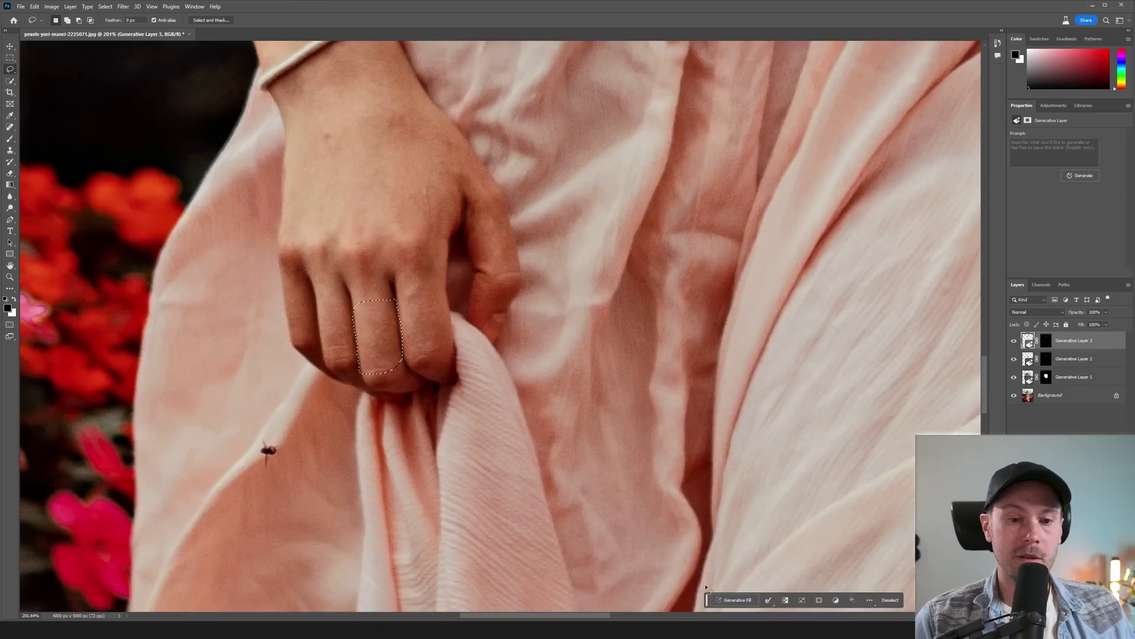
left_click(734, 602)
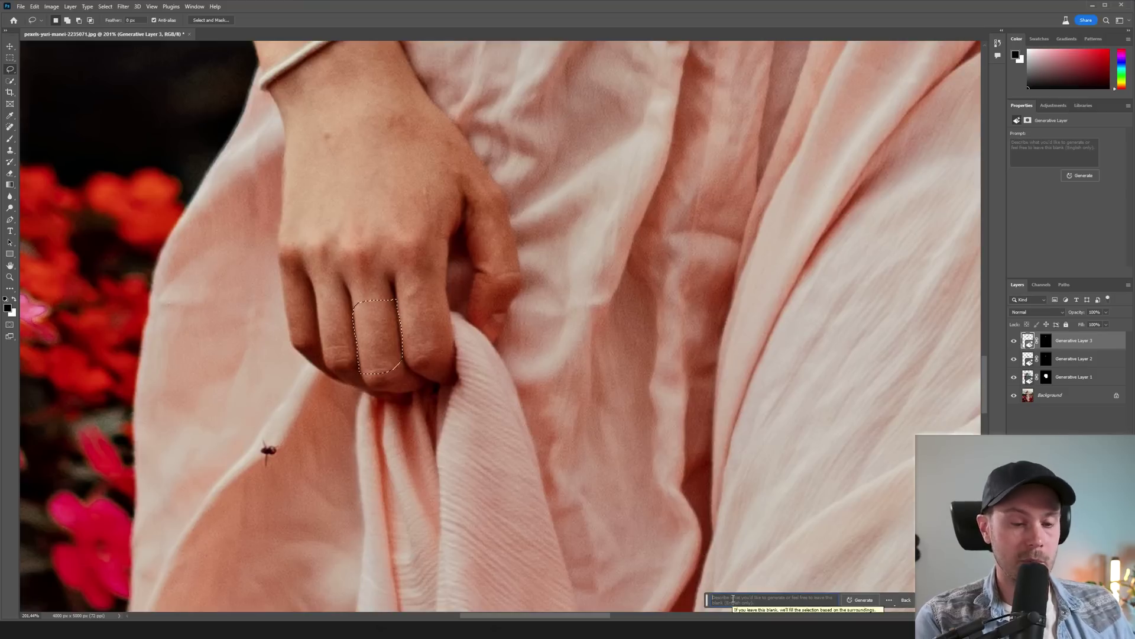
type("three rings on a finger")
key("Return")
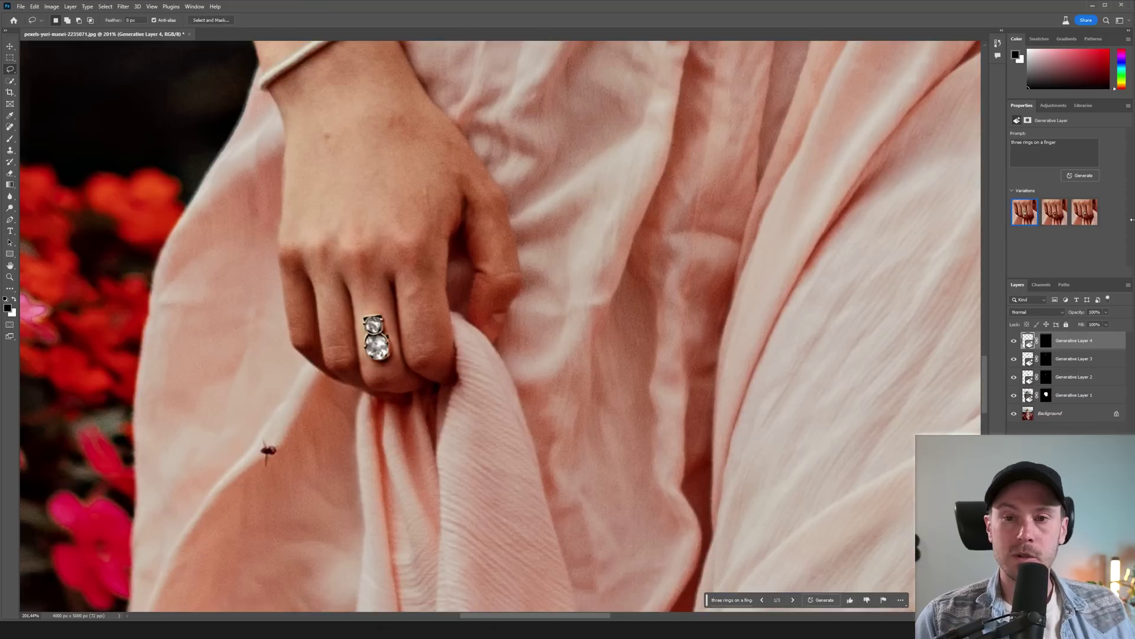
left_click(1054, 217)
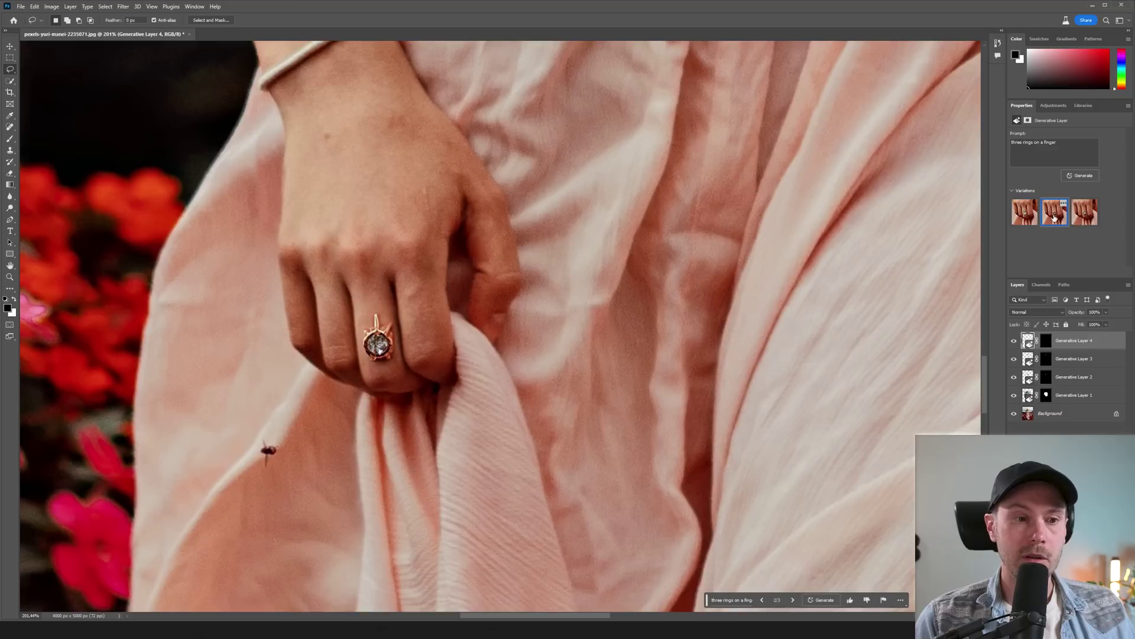
left_click(1085, 220)
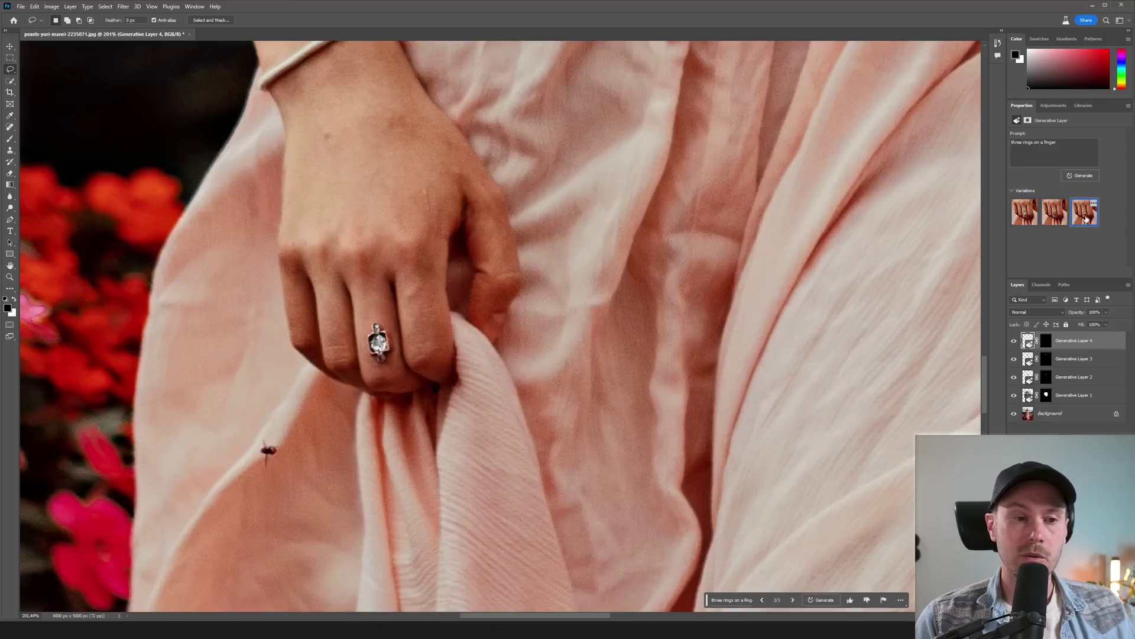
left_click(1024, 213)
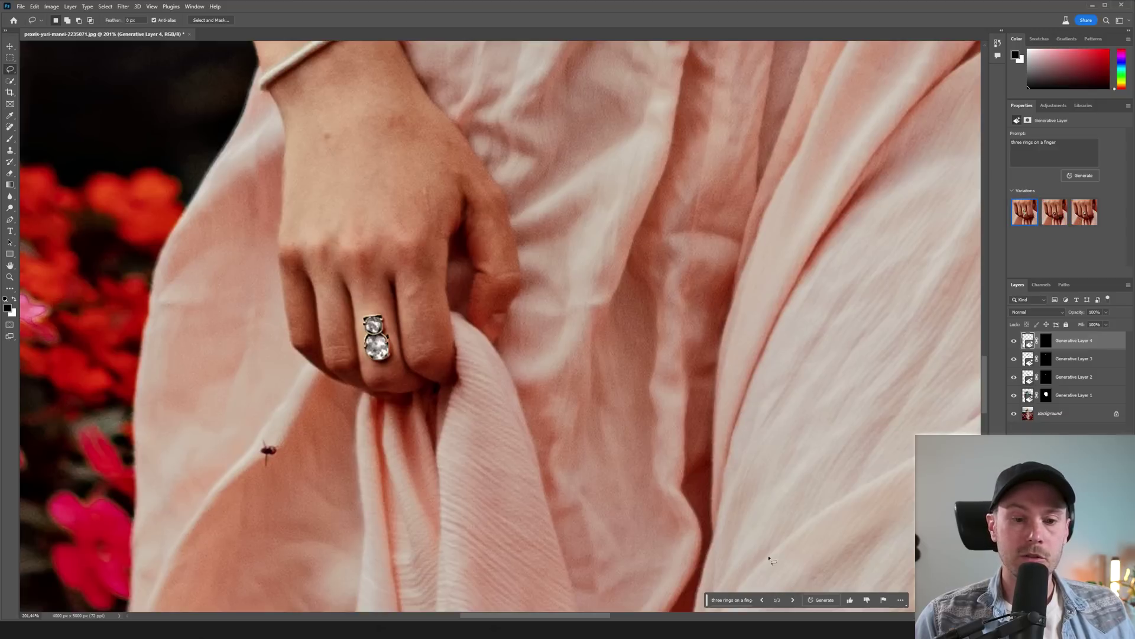
- Shorten the prompt to 'three', regenerate, and pick the silver jewelled ring variation
left_click(735, 600)
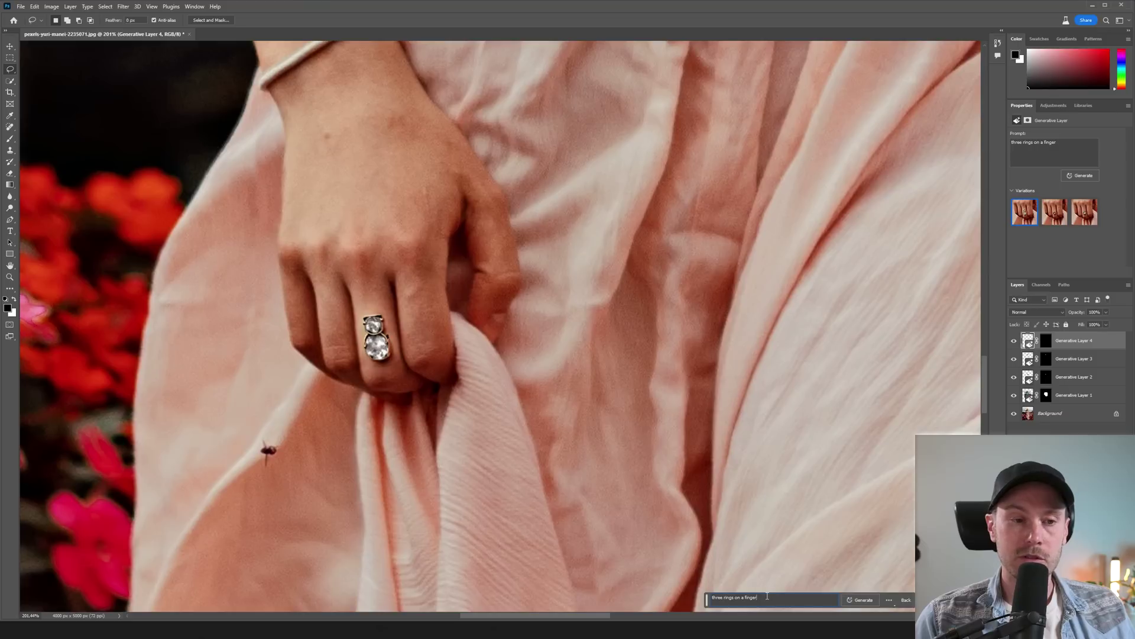
key("ctrl+a")
type("three")
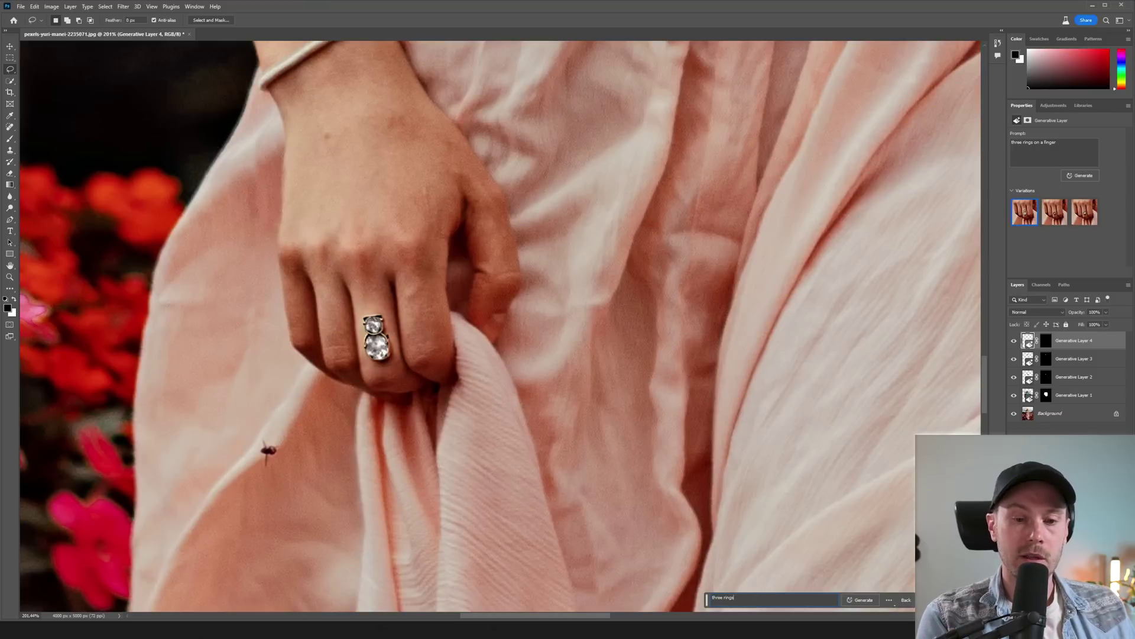
key("Return")
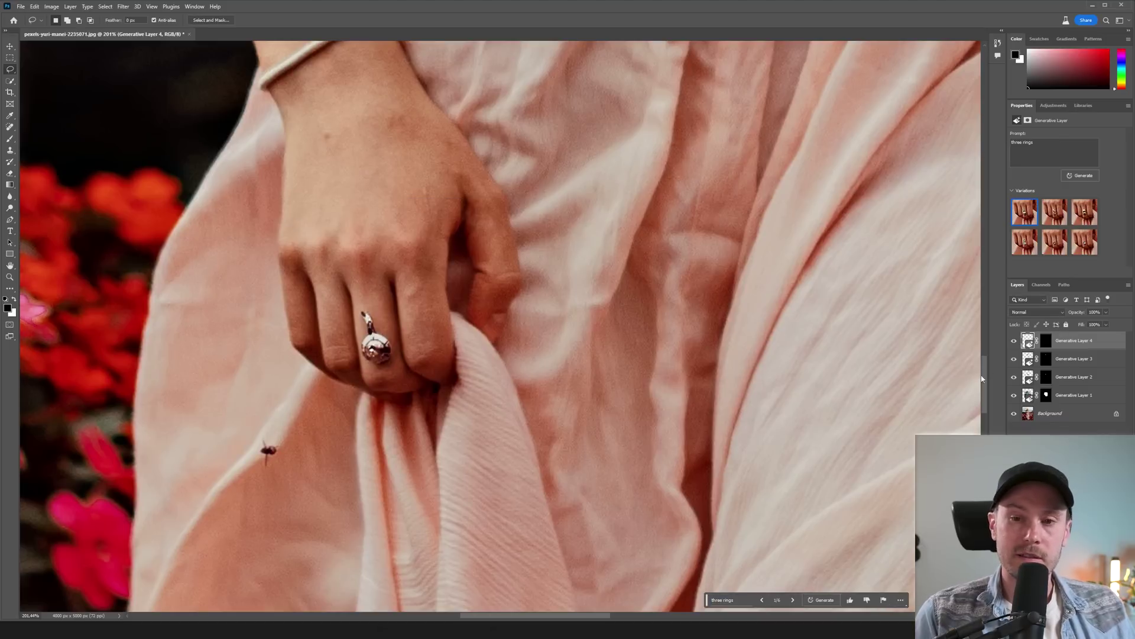
left_click(1055, 216)
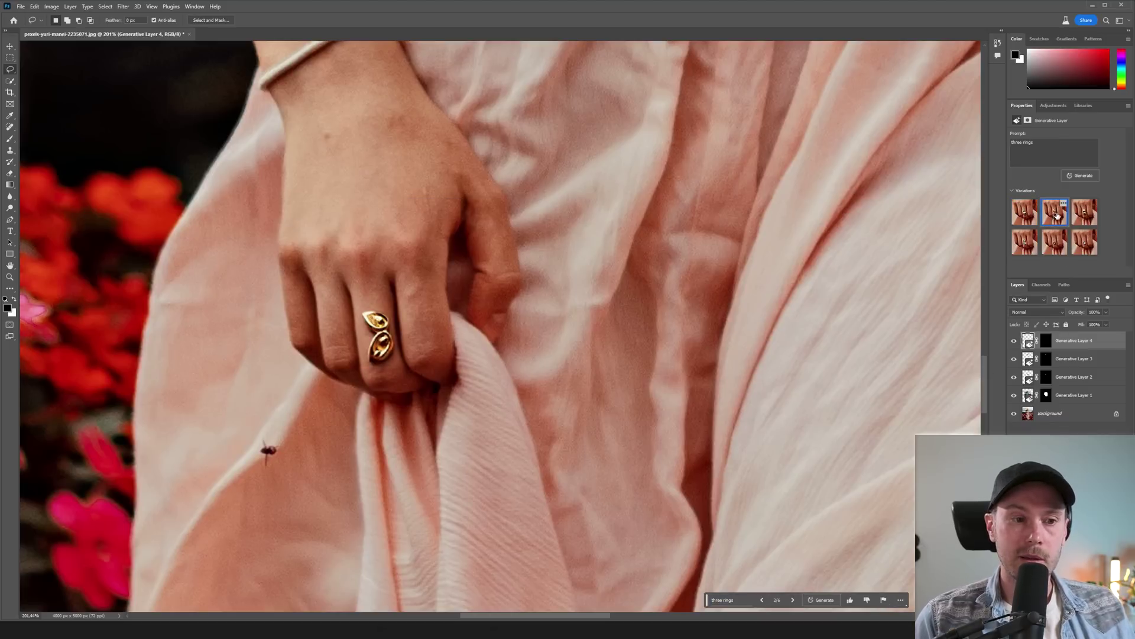
left_click(1085, 219)
left_click(1055, 216)
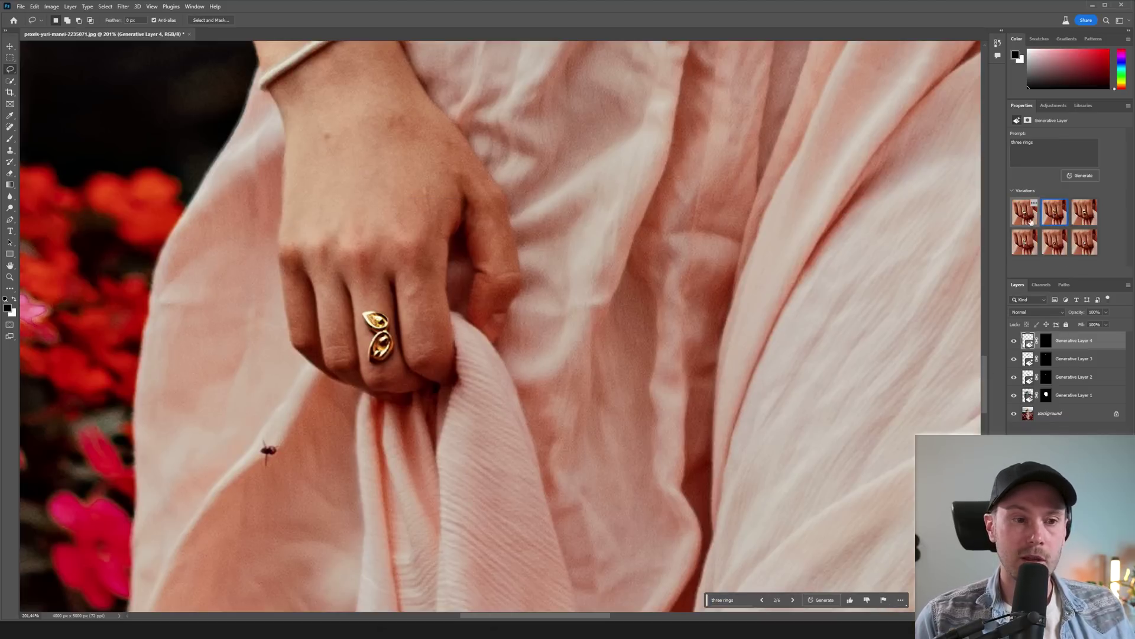
left_click(1022, 219)
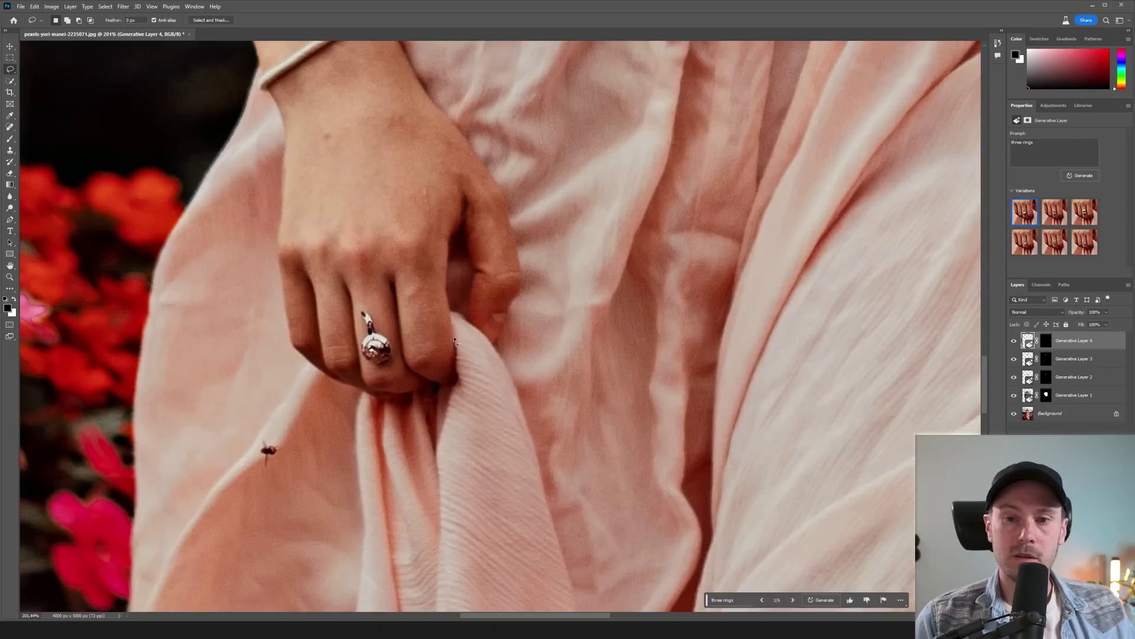
left_click(738, 602)
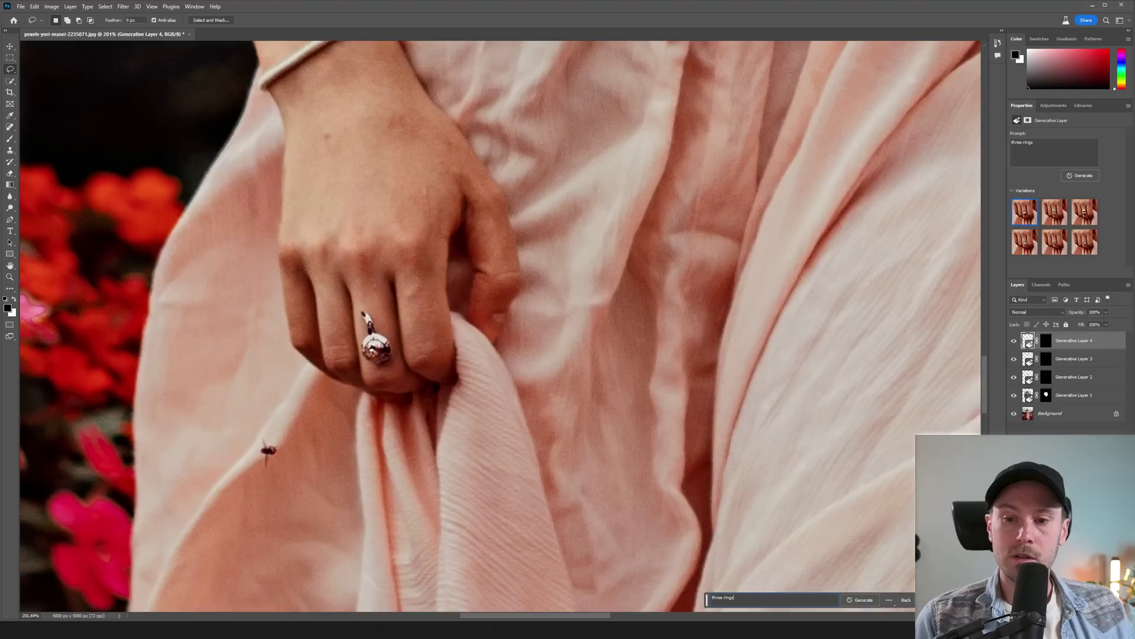
- Undo the ring layer, lasso the finger and generate a 'silver ring'
key("Escape")
key("ctrl+z")
mouse_move(397, 322)
left_mouse_down()
mouse_move(353, 329)
mouse_move(356, 349)
mouse_move(401, 343)
left_mouse_up()
left_click(742, 600)
type("rilv")
type("er rin")
key("Return")
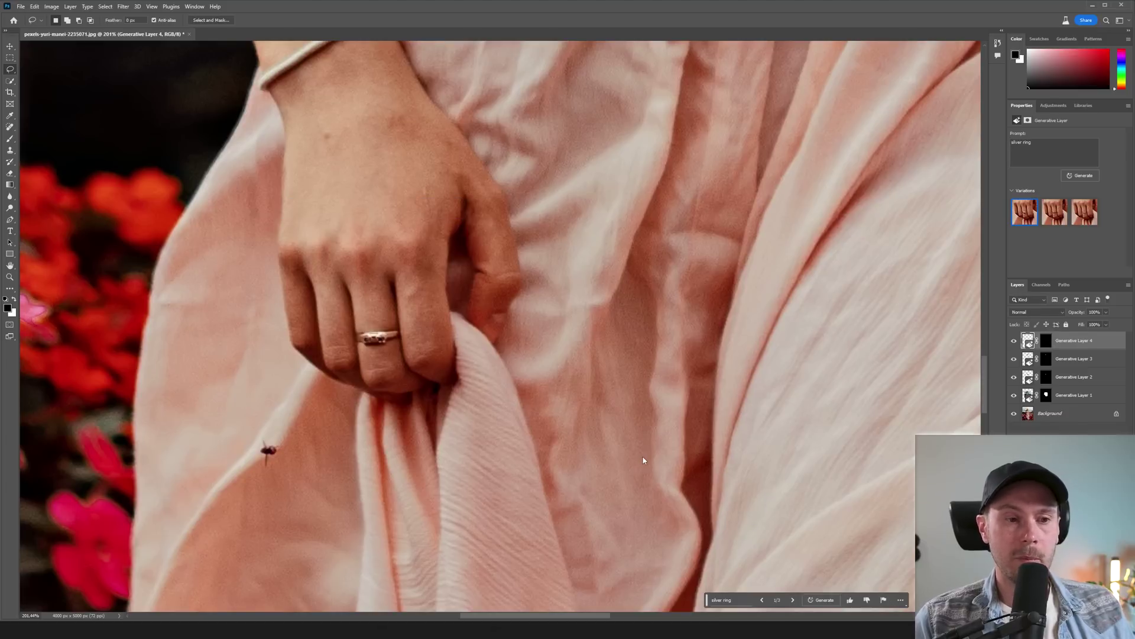
- Compare the silver ring variations and keep the plain silver band
left_click(1059, 217)
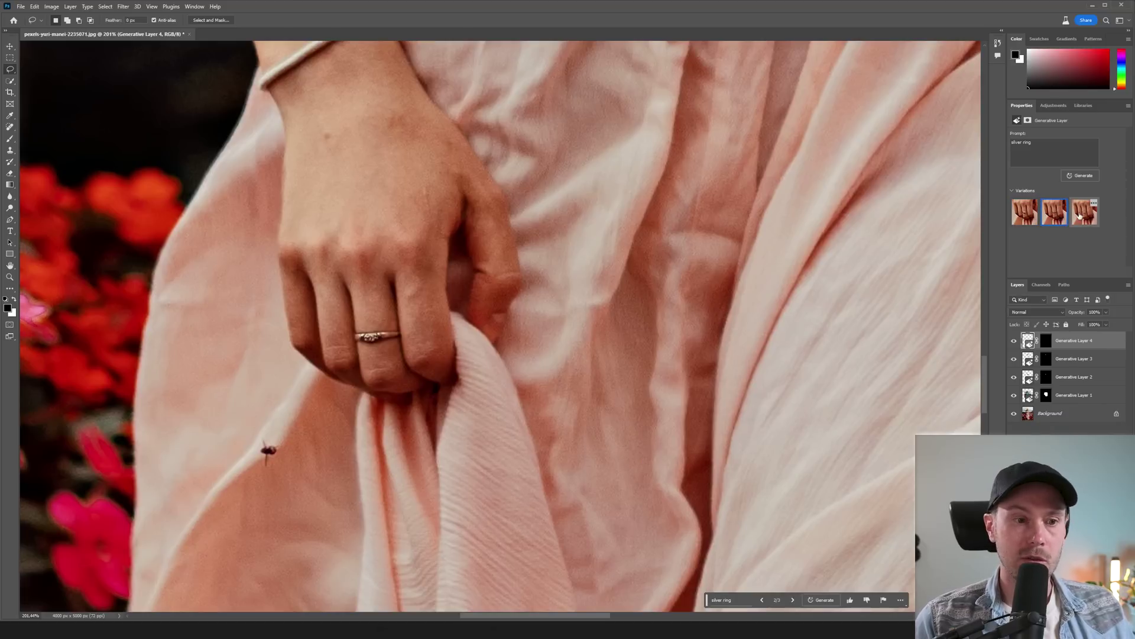
left_click(1083, 215)
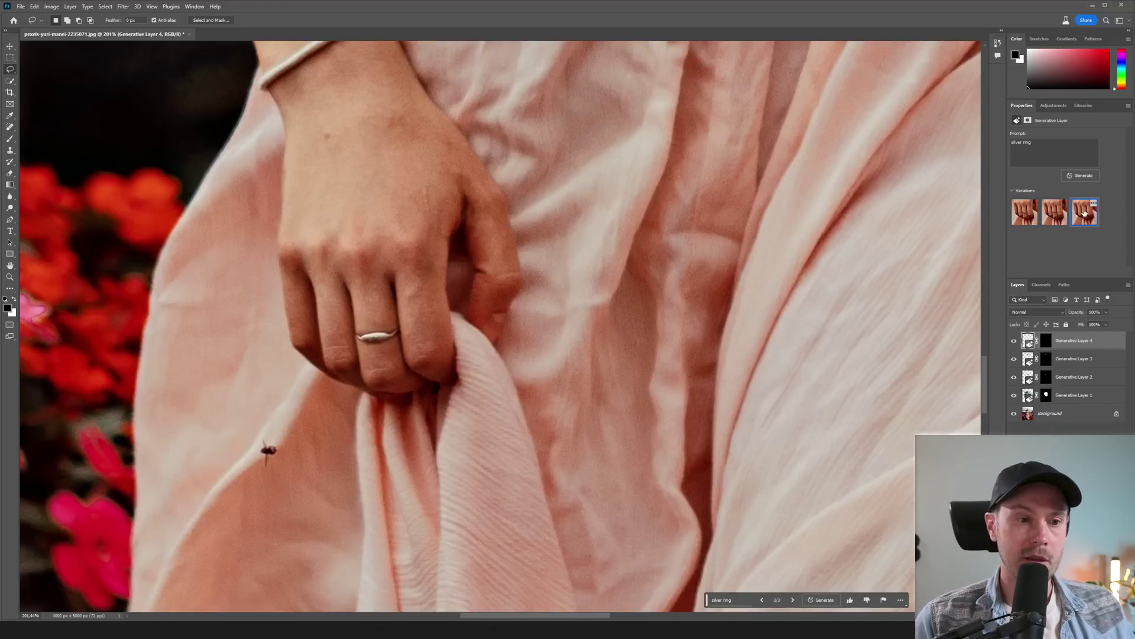
left_click(1026, 220)
left_click(1059, 222)
left_click(1083, 217)
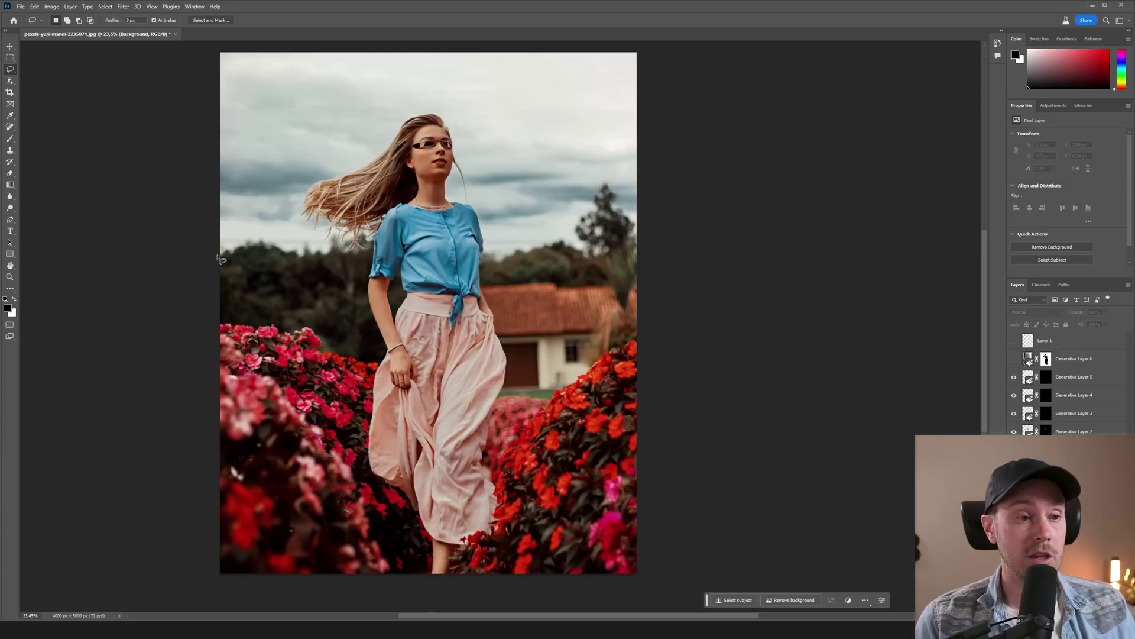
- Lasso the sky above the treeline and woman and generate 'clear blue sky' with Generative Fill
mouse_move(216, 254)
left_mouse_down()
mouse_move(375, 235)
mouse_move(369, 221)
mouse_move(313, 217)
mouse_move(308, 192)
mouse_move(435, 120)
left_mouse_up()
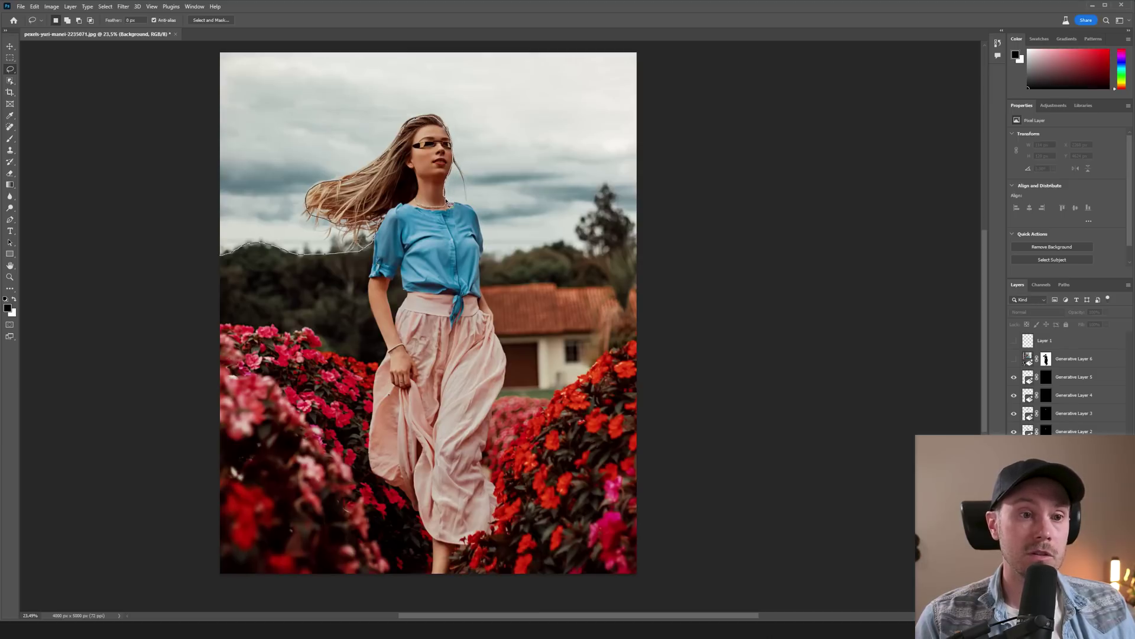
mouse_move(447, 202)
left_mouse_down()
mouse_move(493, 262)
mouse_move(556, 250)
mouse_move(634, 258)
mouse_move(665, 224)
mouse_move(665, 42)
mouse_move(417, 8)
mouse_move(256, 12)
mouse_move(207, 28)
mouse_move(184, 81)
mouse_move(188, 256)
left_mouse_up()
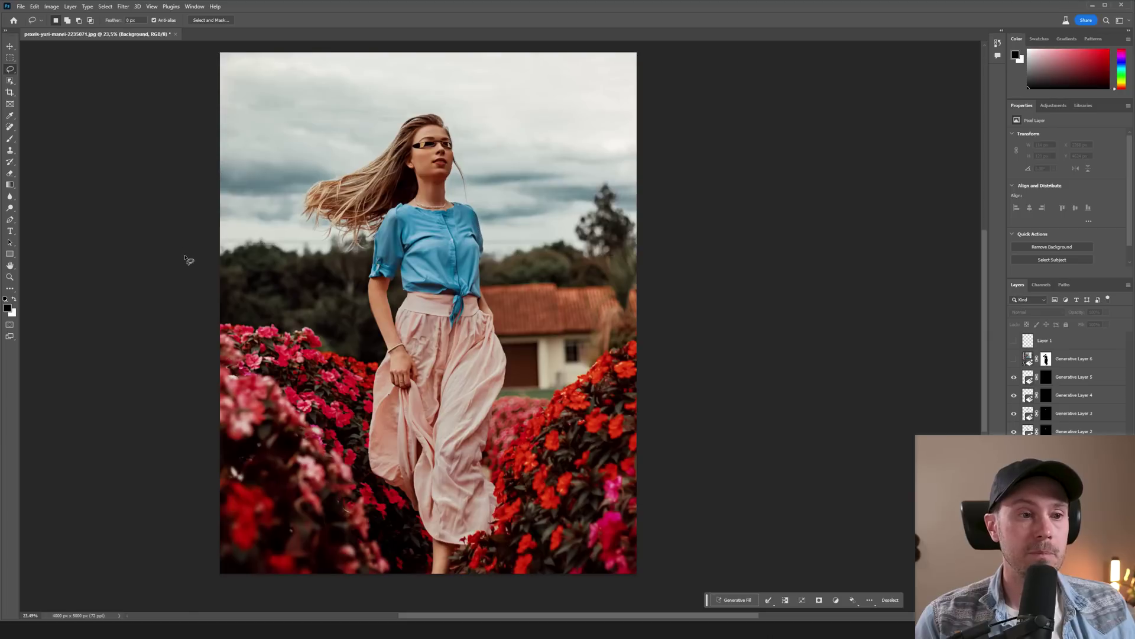
left_click(742, 597)
type("clear blue sk")
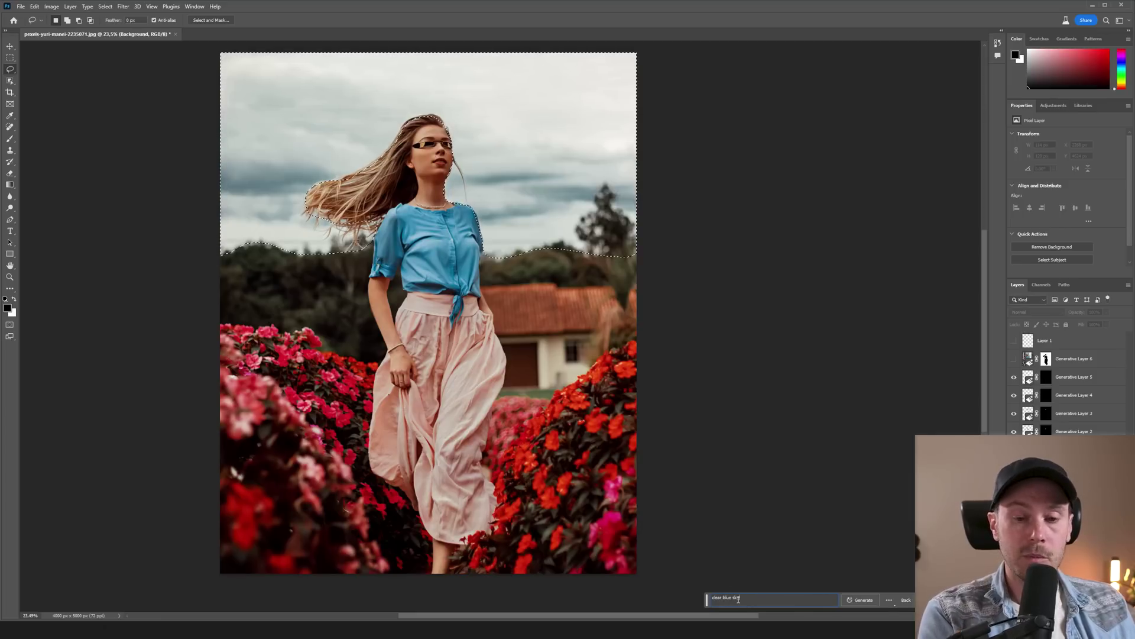
type("y")
key("Return")
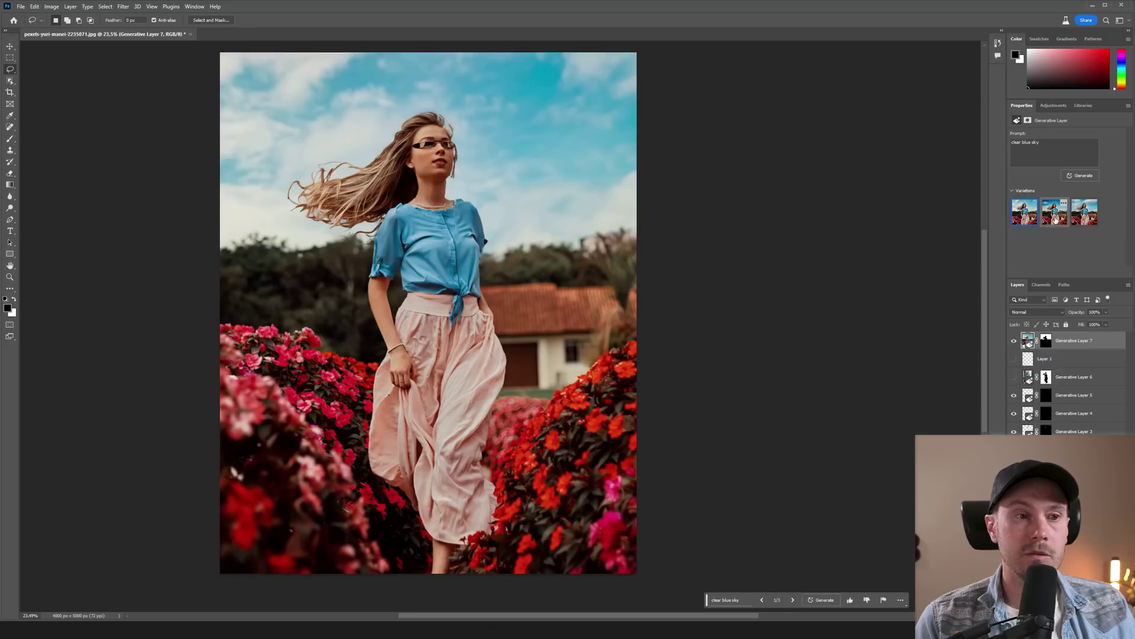
- Choose the cloudier blue sky variation and zoom in to inspect it around the hair
left_click(1056, 219)
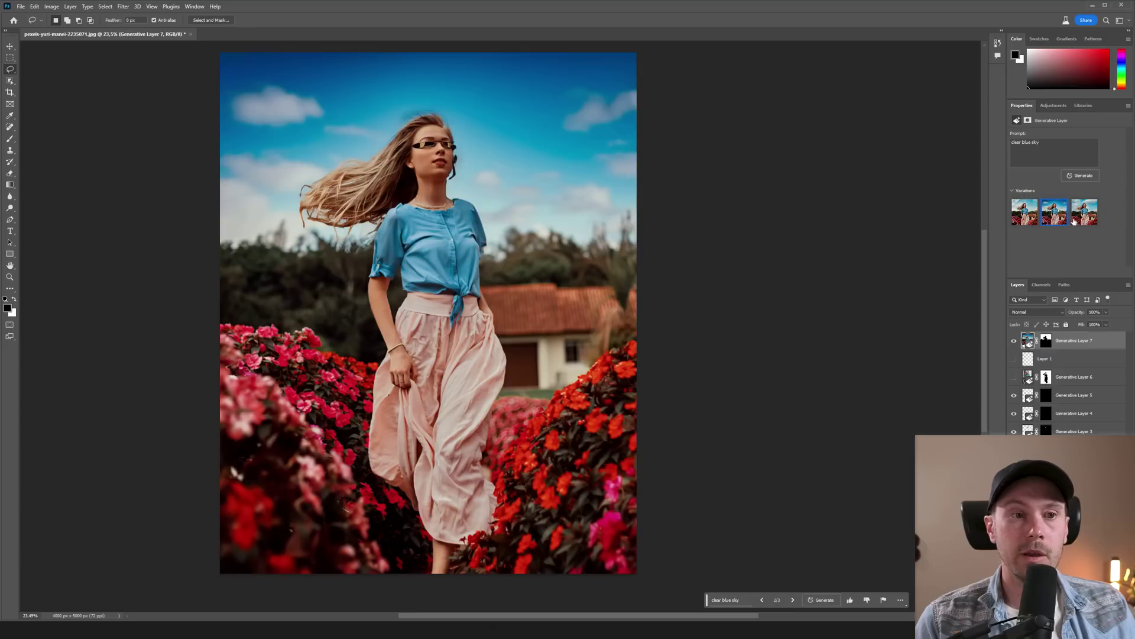
left_click(1088, 216)
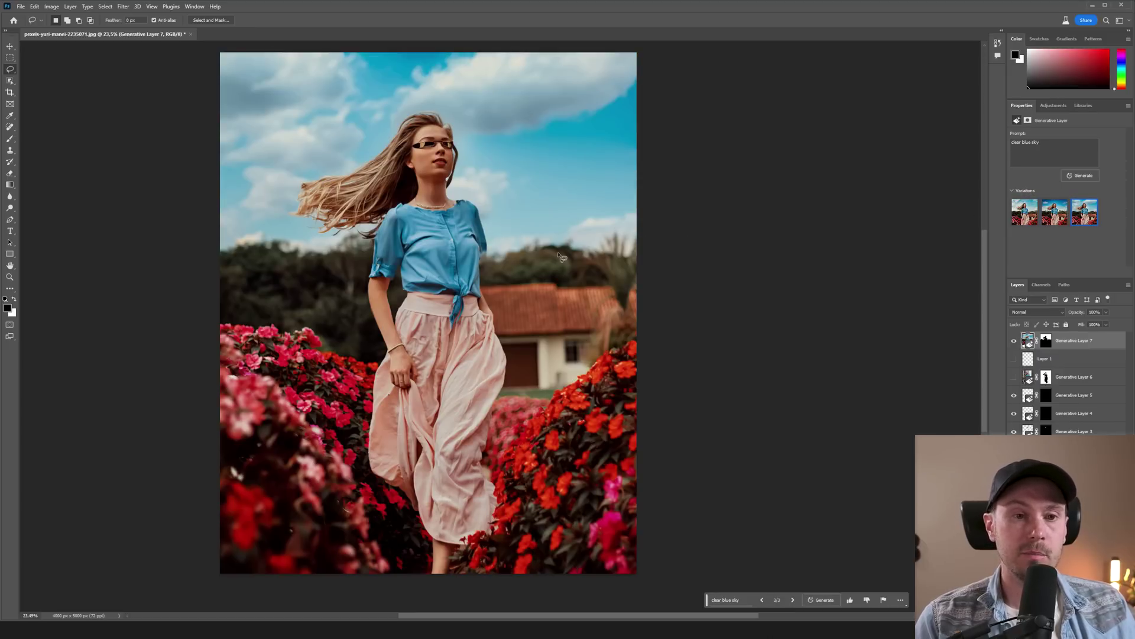
key("z")
left_click_drag(575, 256, 599, 237)
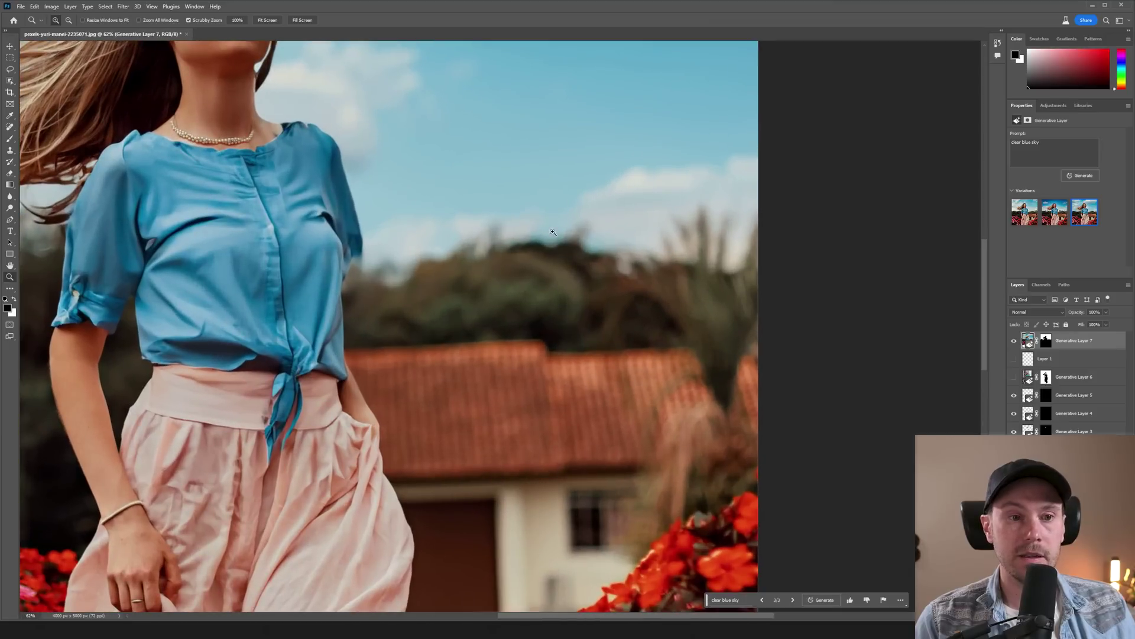
left_click_drag(555, 204, 536, 349)
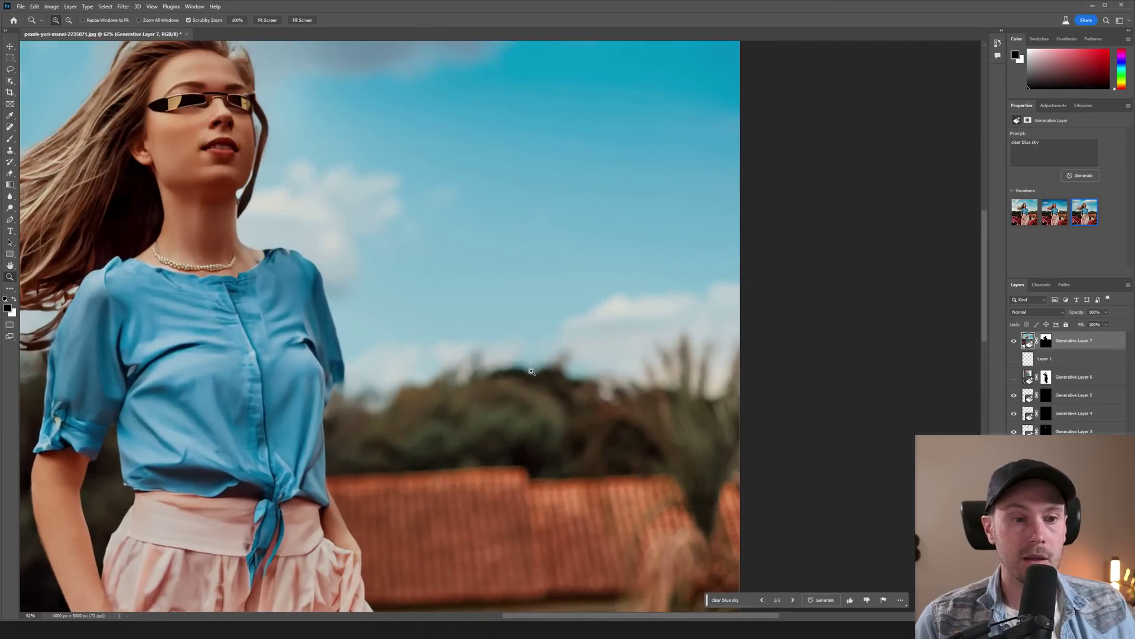
left_click_drag(563, 281, 427, 393)
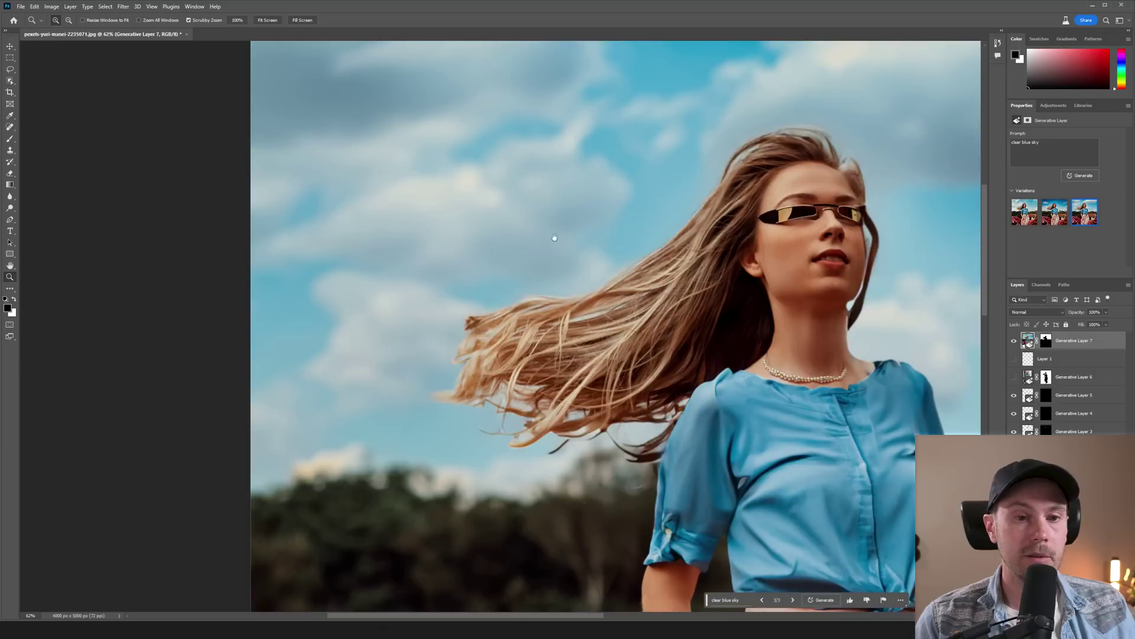
left_click_drag(542, 223, 418, 247)
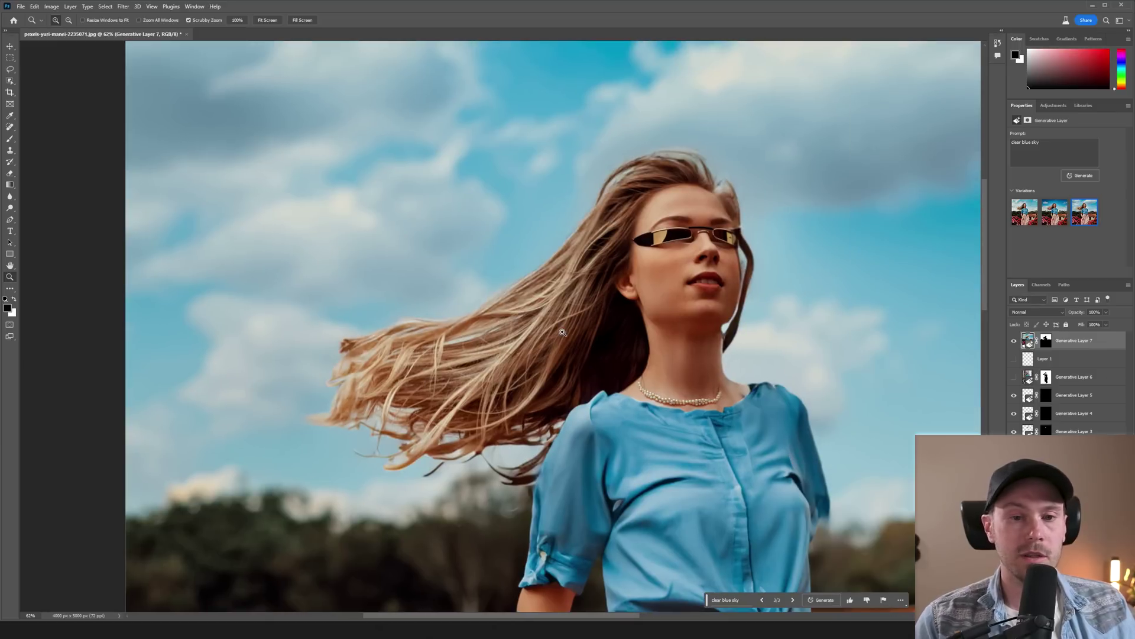
left_click_drag(644, 324, 609, 456)
- Toggle Generative Layer 7 off and on to compare the new sky with the original
left_click(1013, 341)
left_click(1013, 341)
left_click_drag(536, 383, 594, 384)
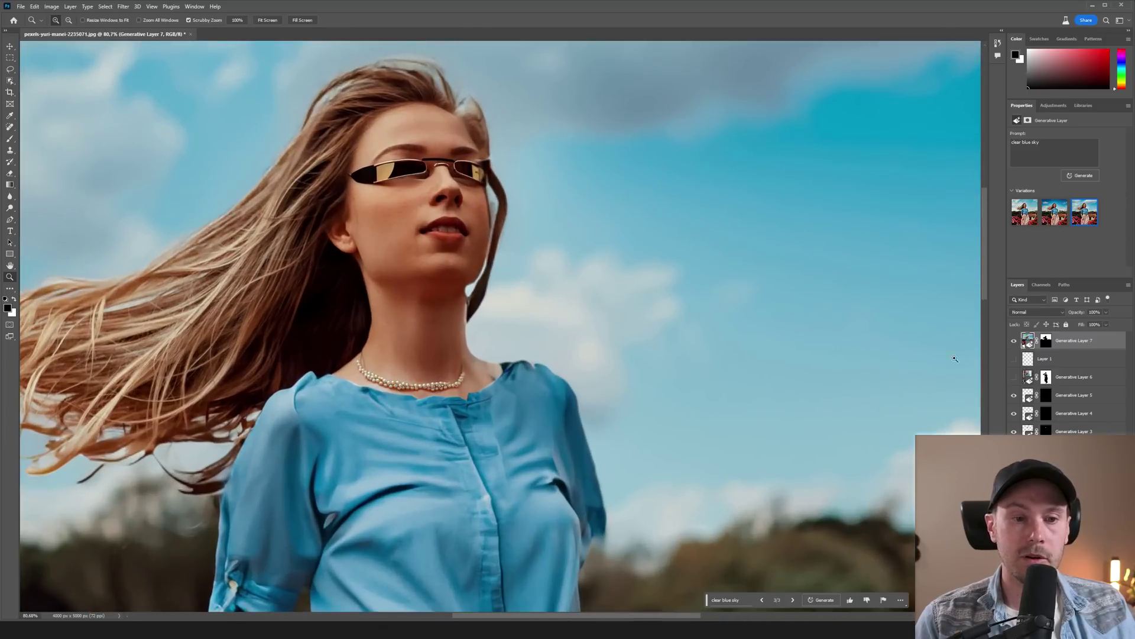
left_click(1013, 341)
left_click(1012, 341)
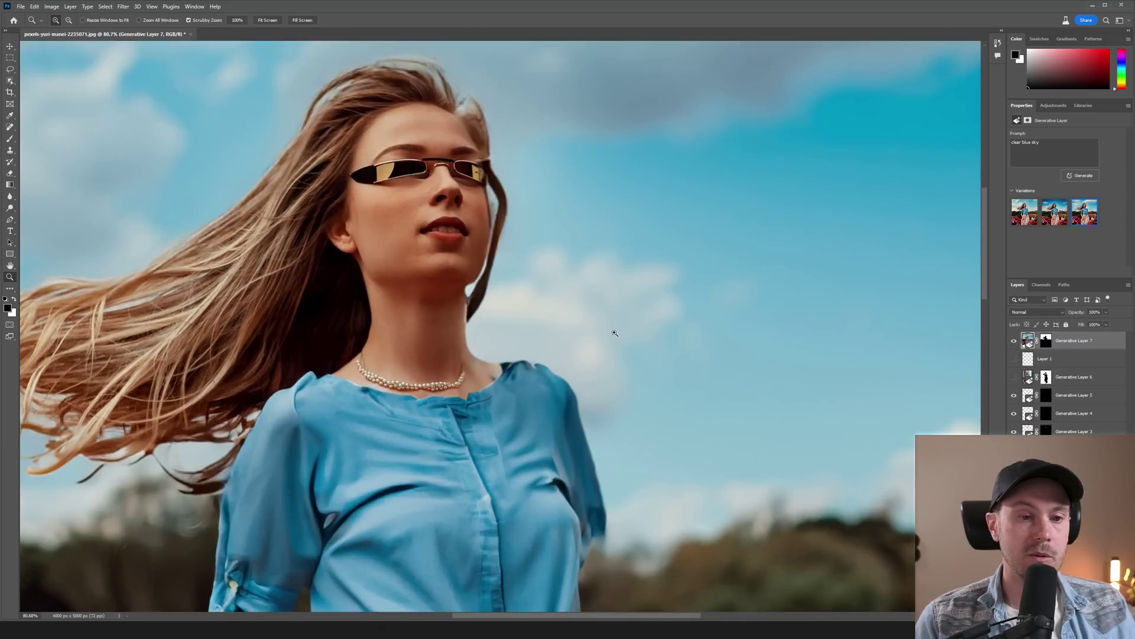
left_click_drag(613, 333, 550, 364)
scroll(651, 473, "down", 2)
scroll(650, 473, "right", 3)
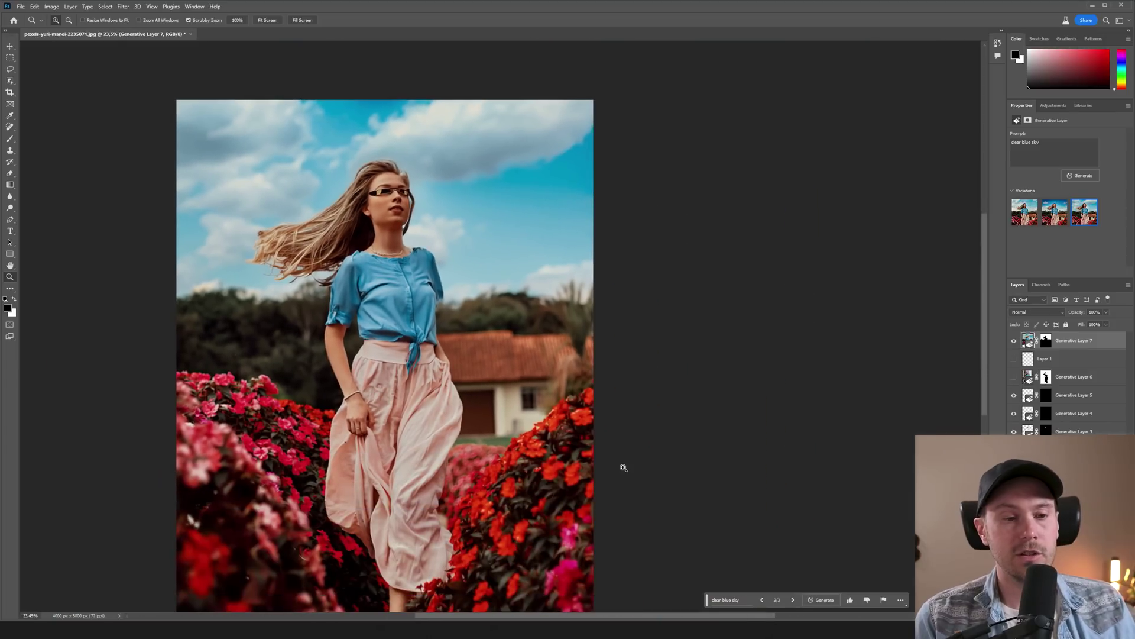
scroll(623, 467, "down", 1)
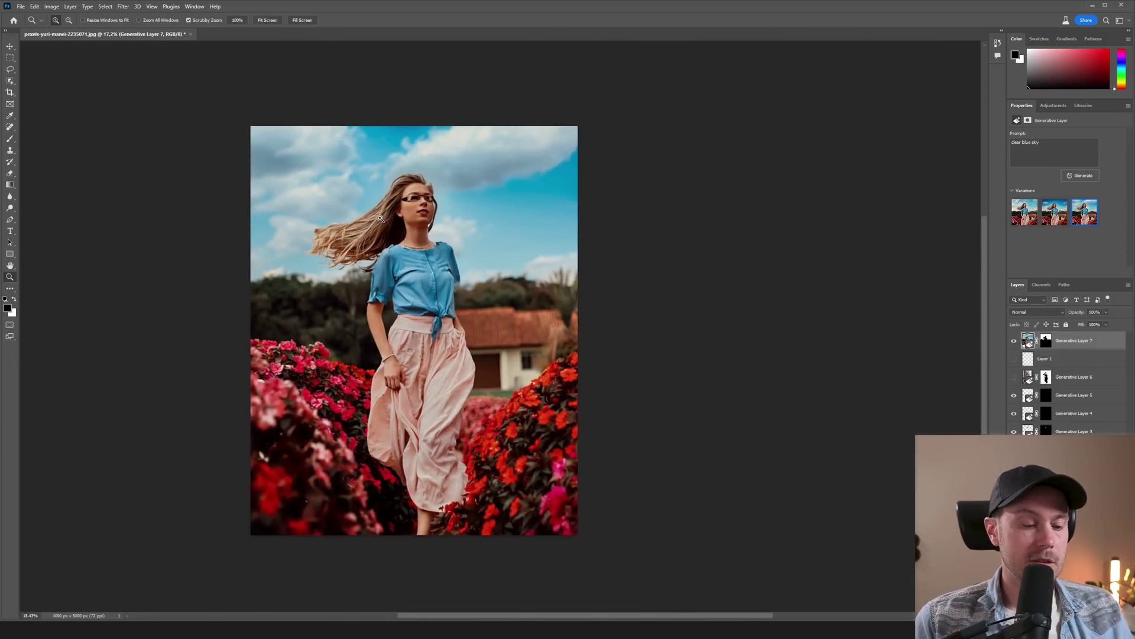
scroll(408, 210, "up", 4)
left_click(408, 210)
- Lasso the flowing hair and generate 'blonde long hair' with Generative Fill
key("l")
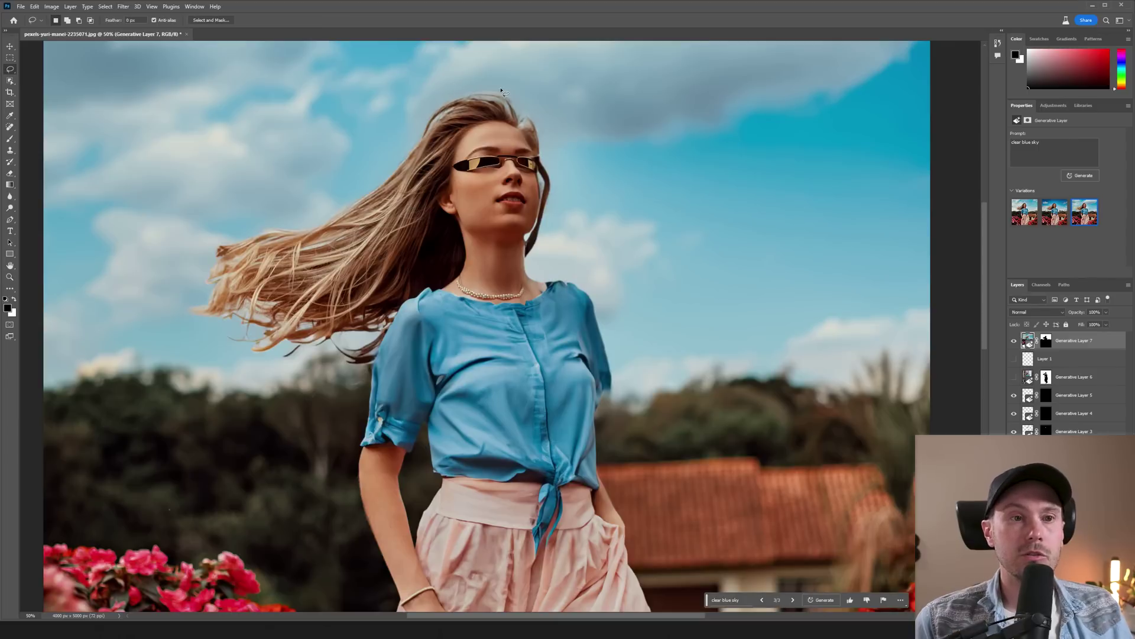
left_click_drag(502, 89, 421, 108)
mouse_move(373, 185)
left_mouse_down()
mouse_move(199, 245)
mouse_move(370, 362)
mouse_move(402, 298)
mouse_move(442, 261)
mouse_move(436, 201)
mouse_move(461, 132)
mouse_move(495, 118)
mouse_move(538, 144)
left_mouse_up()
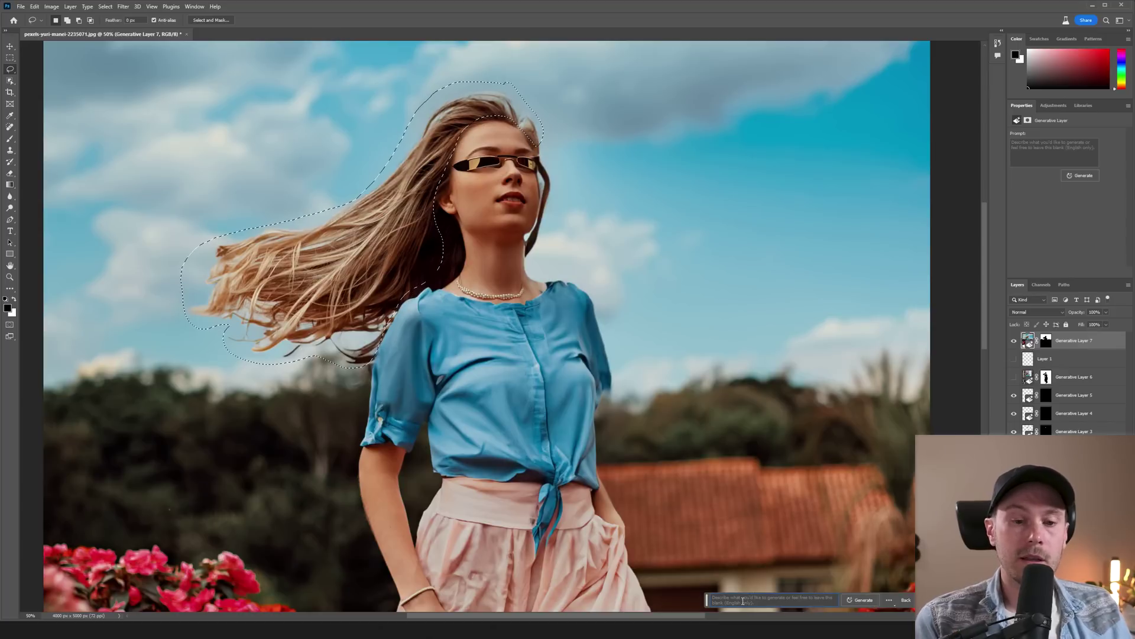
left_click(742, 600)
type("blonde long hai")
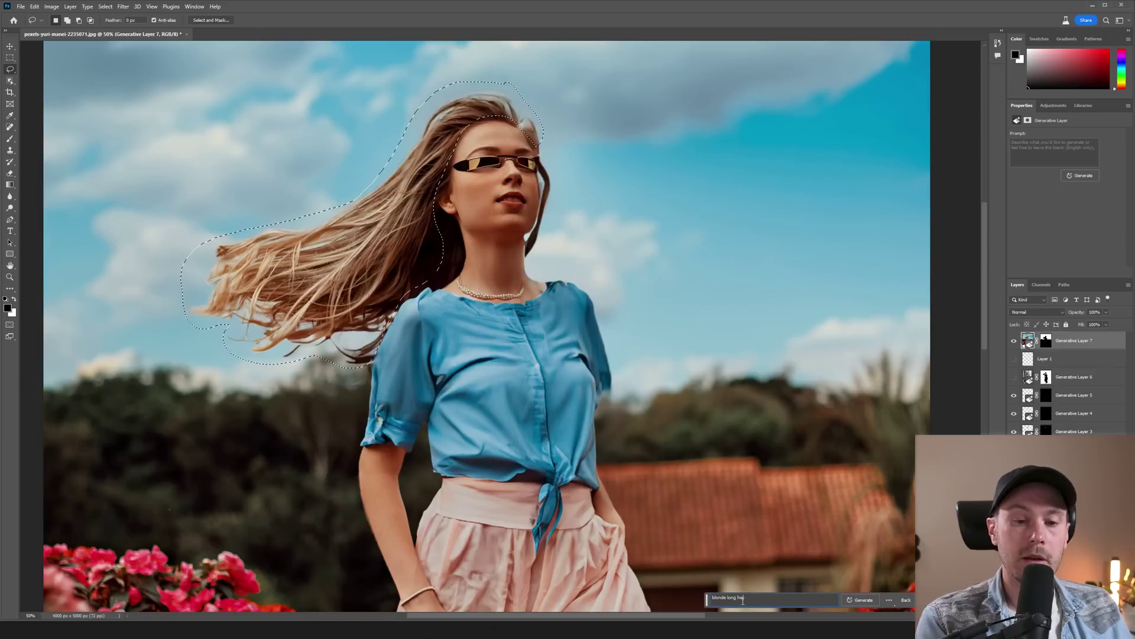
key("Return")
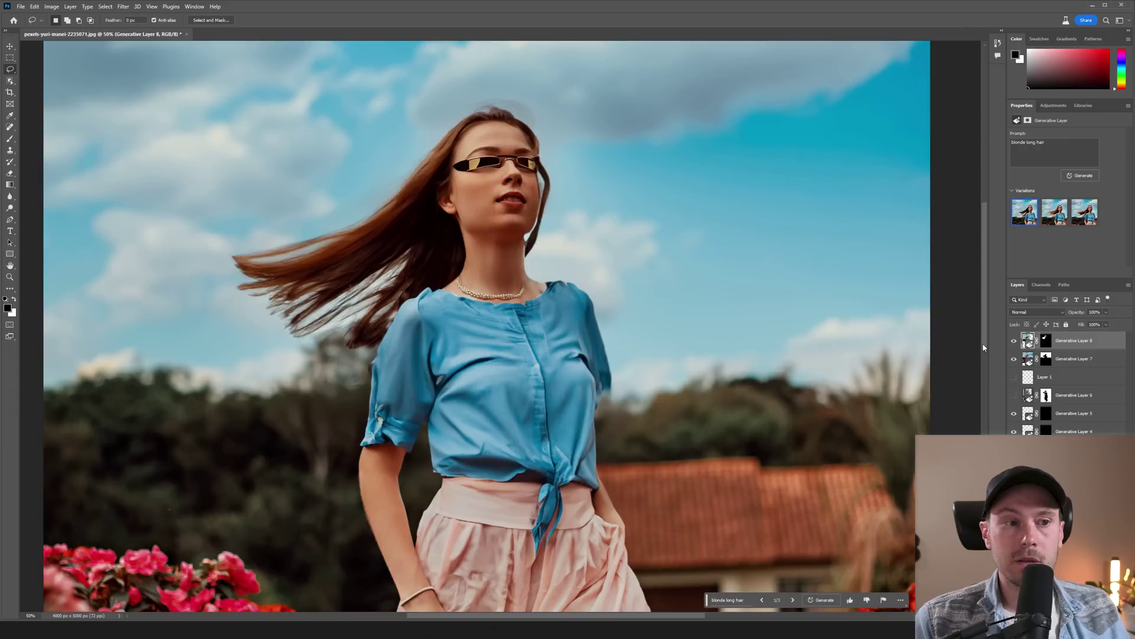
- Pick the blonde hair variation and zoom in to inspect the strands
left_click(1055, 211)
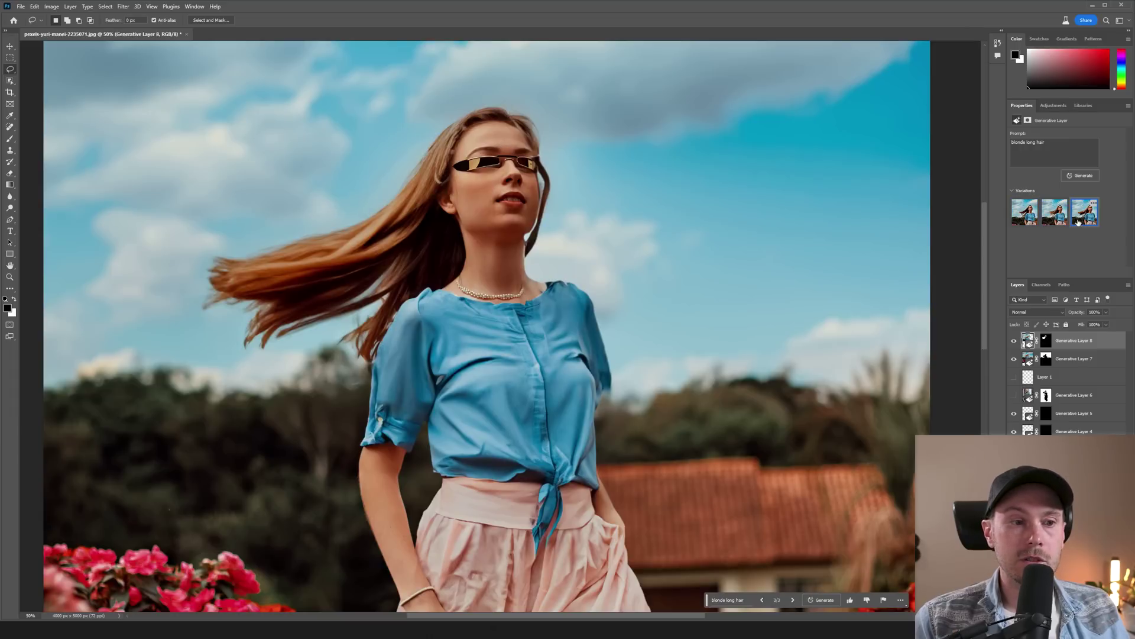
left_click(1053, 214)
key("z")
left_click_drag(250, 319, 304, 310)
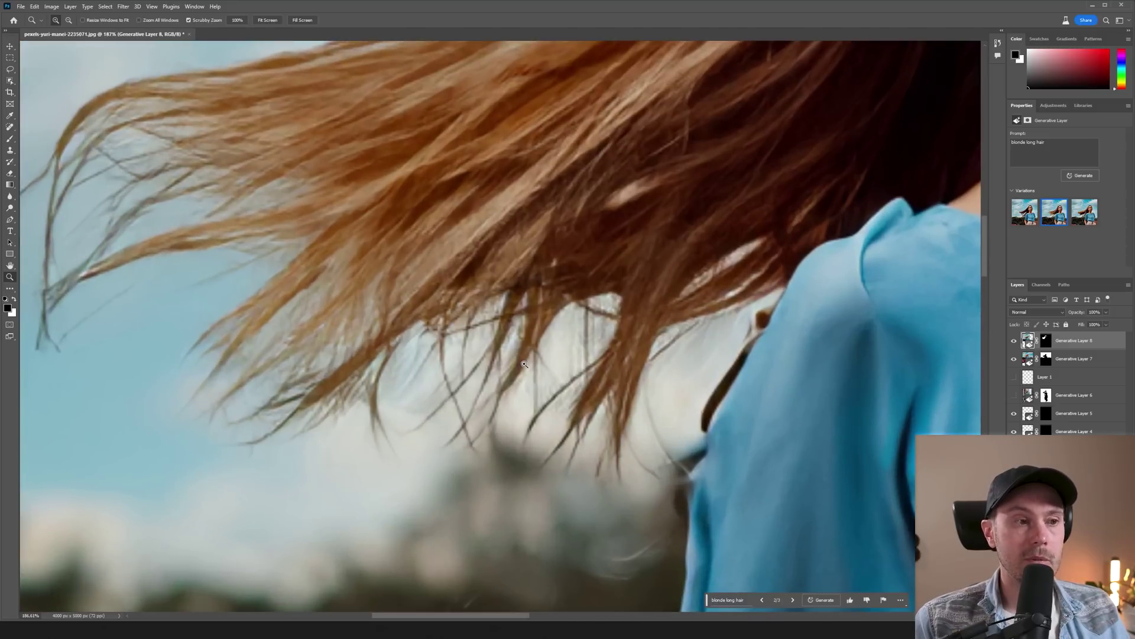
left_click_drag(683, 195, 465, 298)
- Compare the hair layer on and off, then choose the first, brown hair variation
left_click(1014, 341)
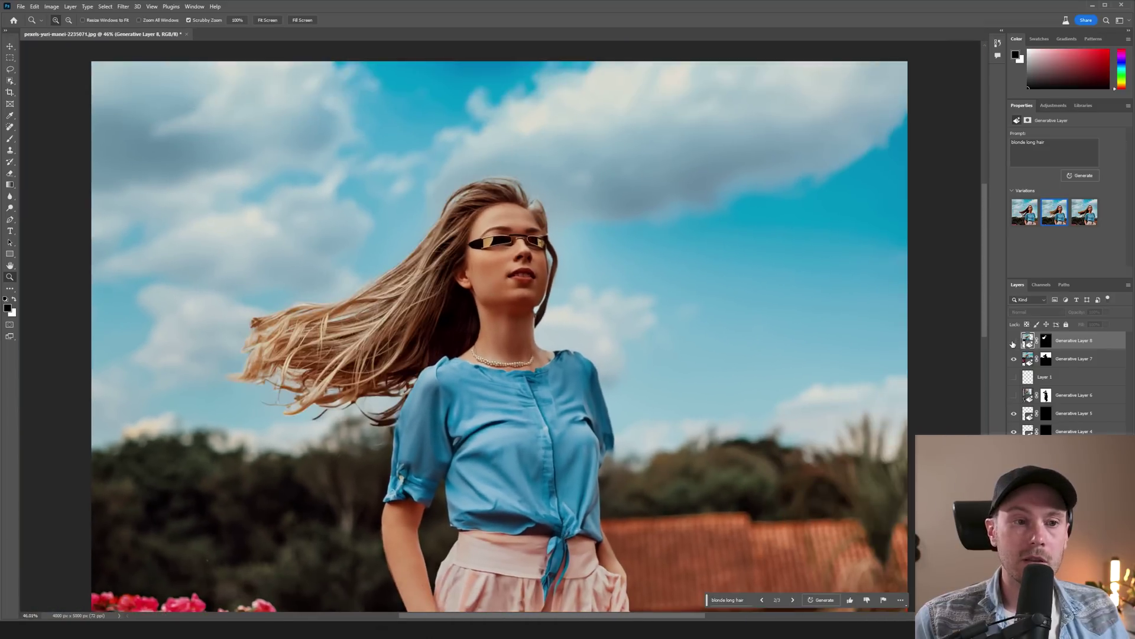
left_click(1014, 341)
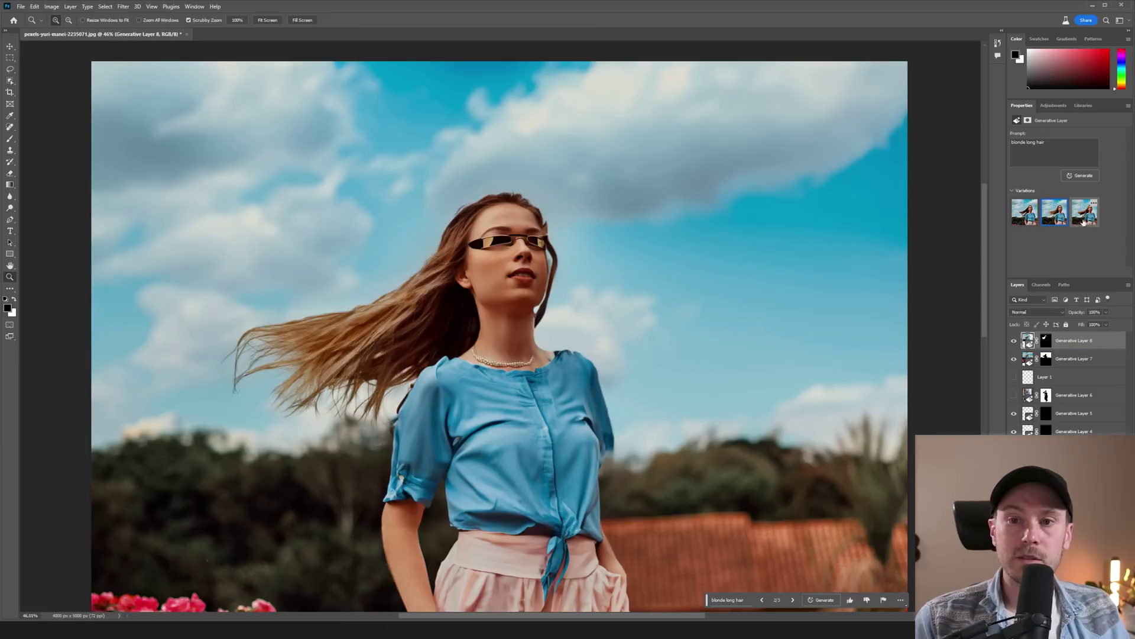
left_click(1084, 222)
left_click(1024, 213)
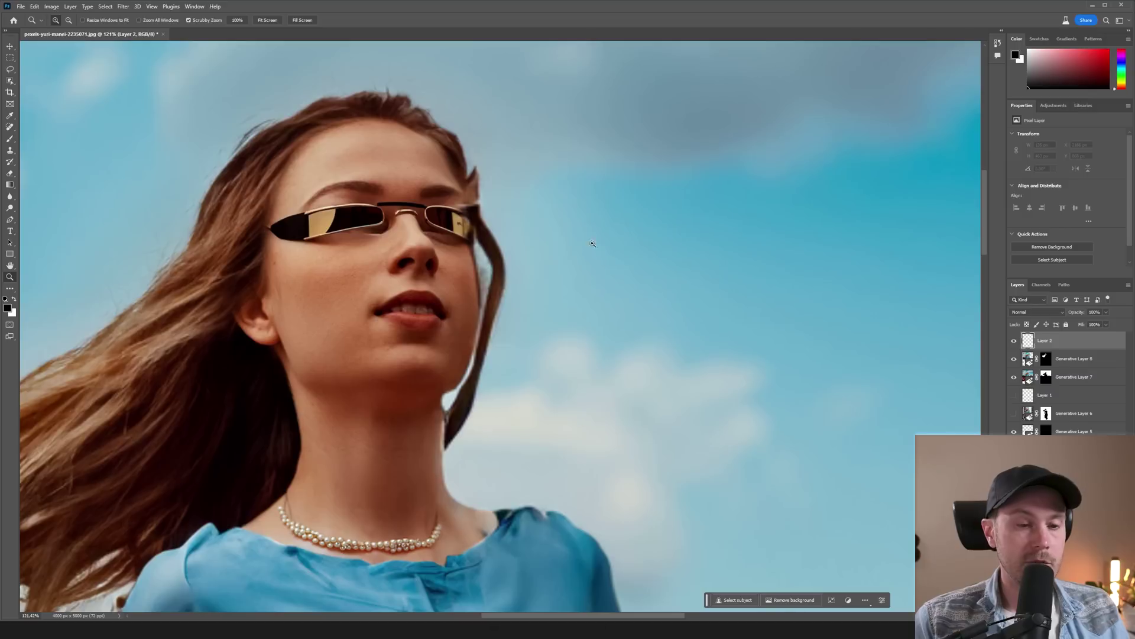
- Lasso the area beside her face and neck and run Generative Fill with an empty prompt
key("l")
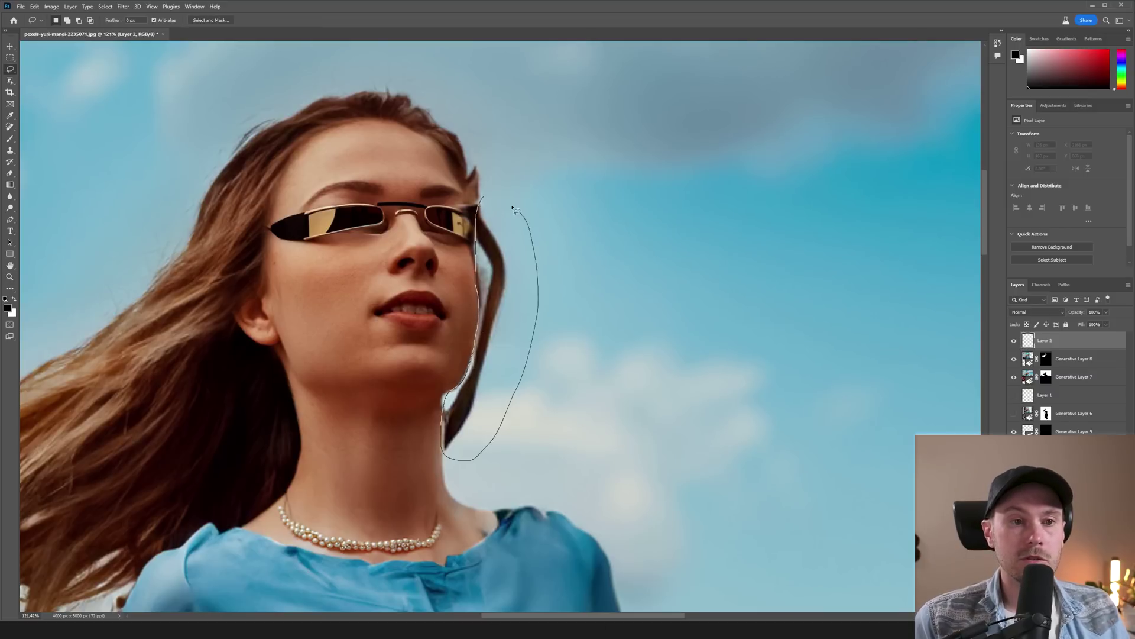
left_click_drag(506, 204, 501, 201)
left_click(720, 602)
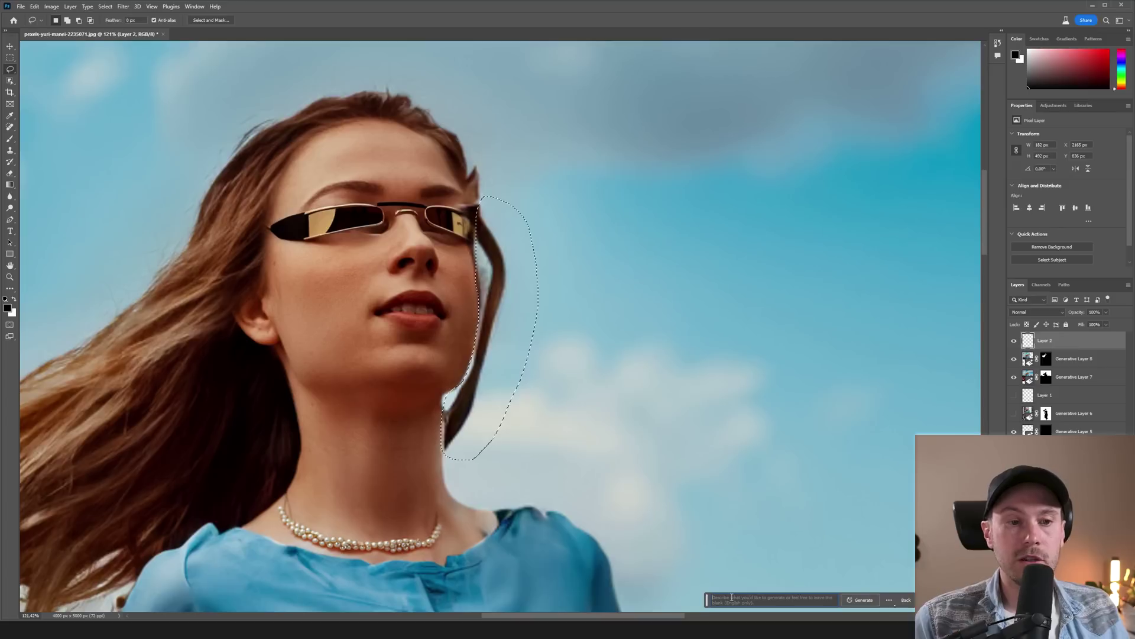
key("Return")
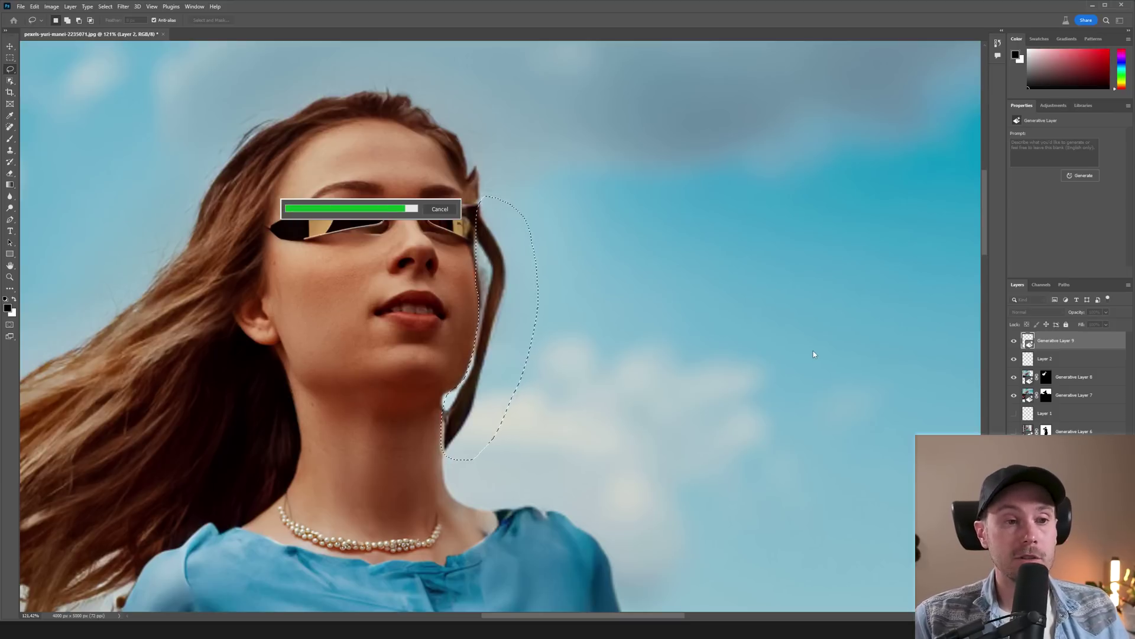
key("z")
left_click_drag(706, 343, 609, 351)
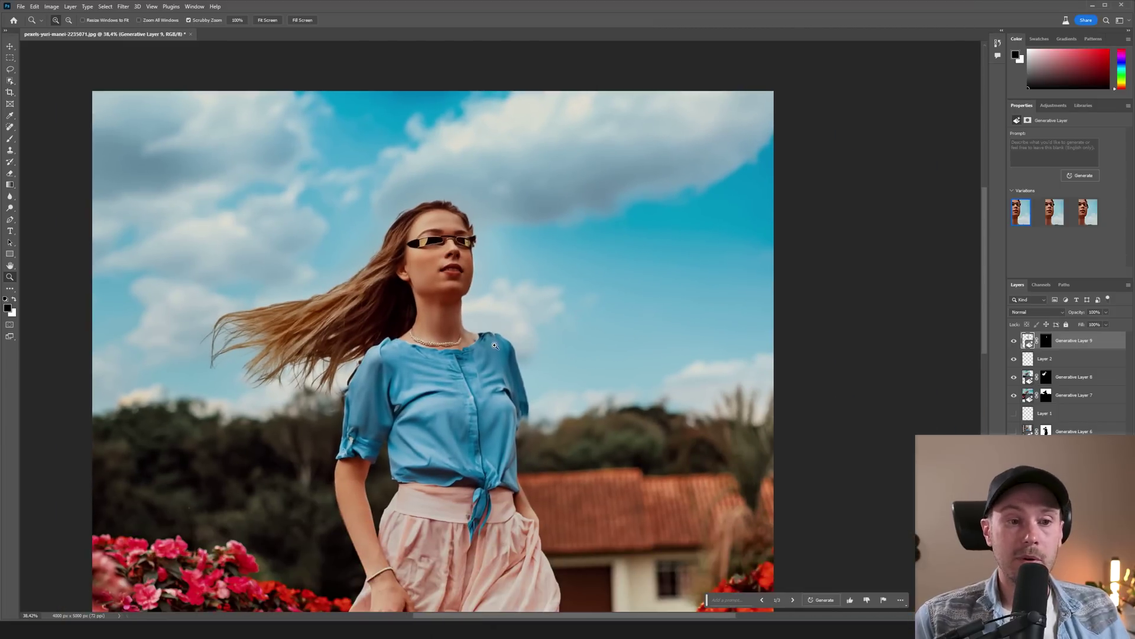
- Zoom in on the regenerated necklace and shoulder, then stamp visible layers into Layer 3
left_click_drag(536, 350, 514, 352)
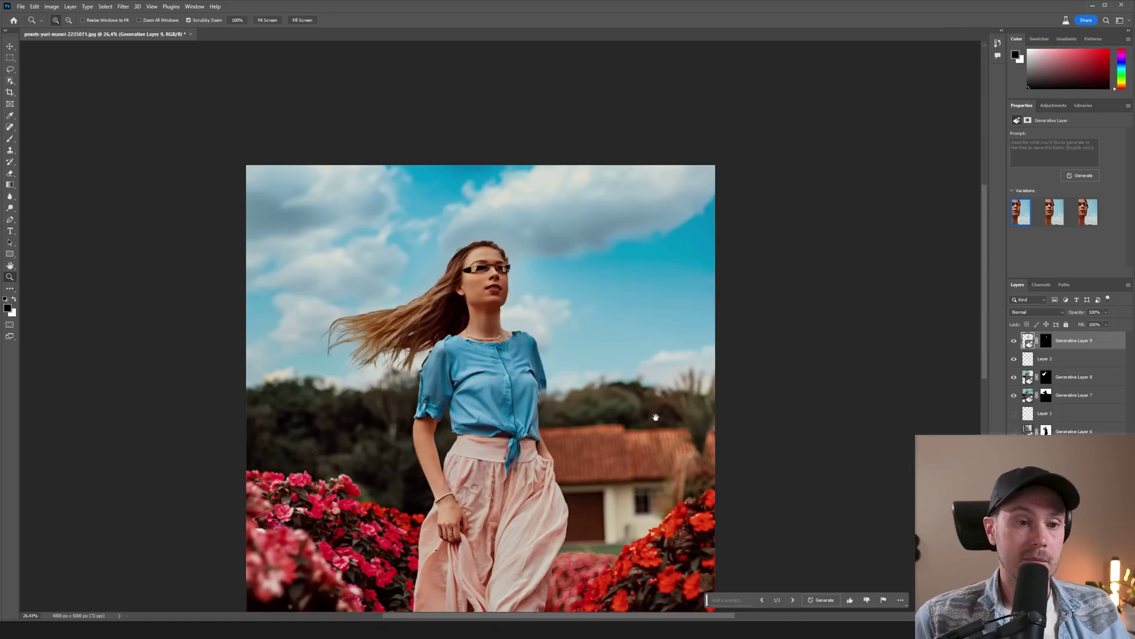
left_click_drag(658, 407, 547, 312)
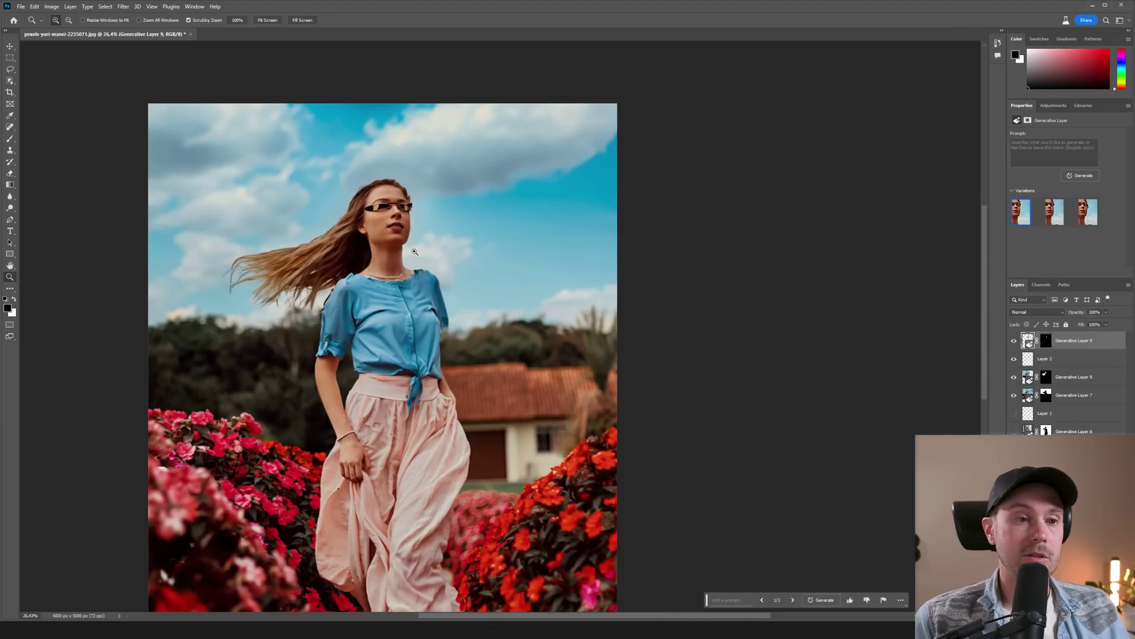
left_click_drag(414, 255, 373, 153)
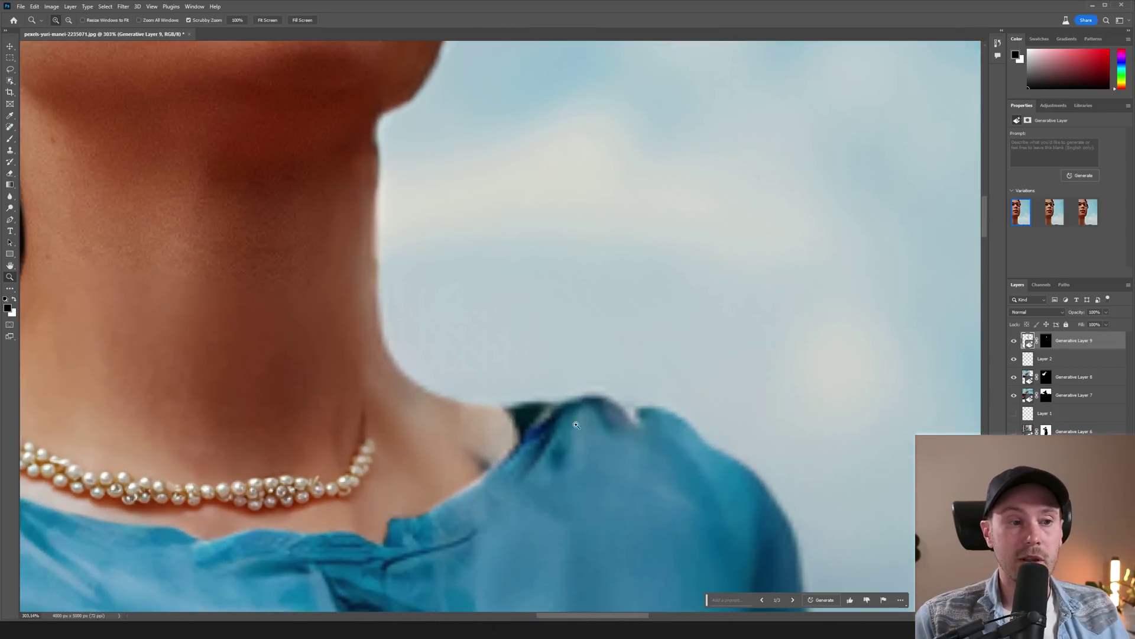
scroll(524, 419, "left", 2)
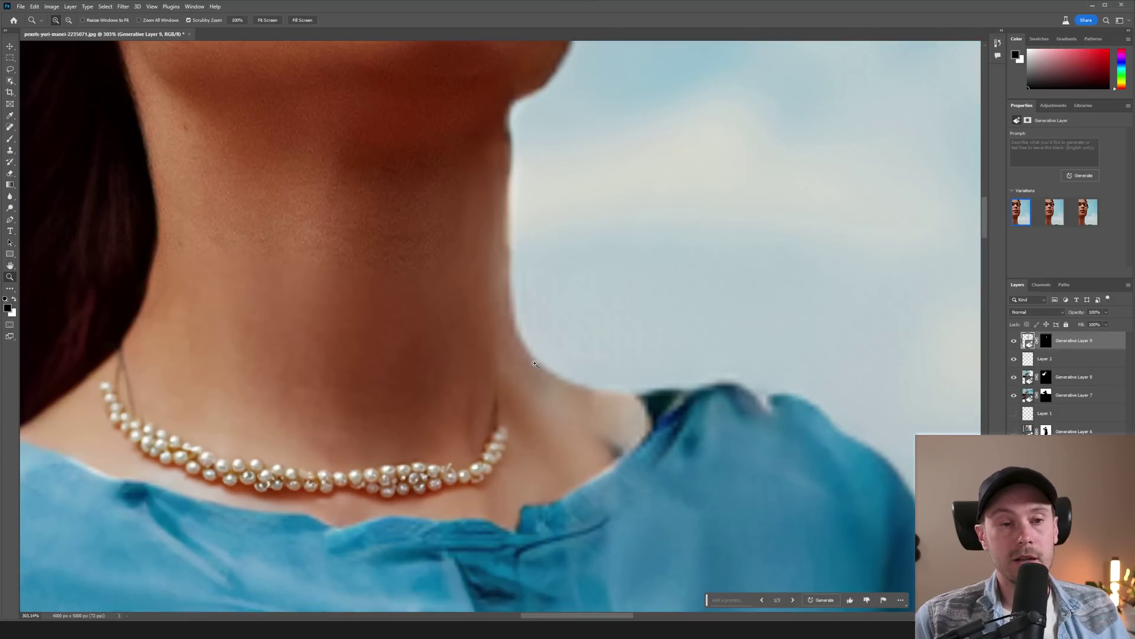
scroll(615, 422, "down", 8)
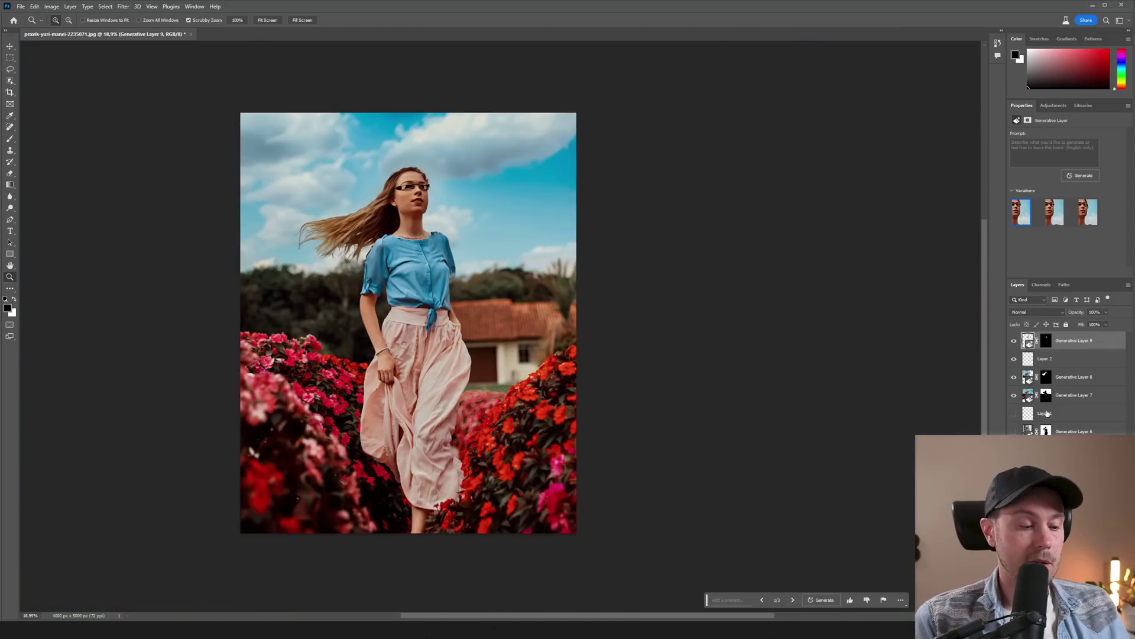
key("ctrl+shift+alt+e")
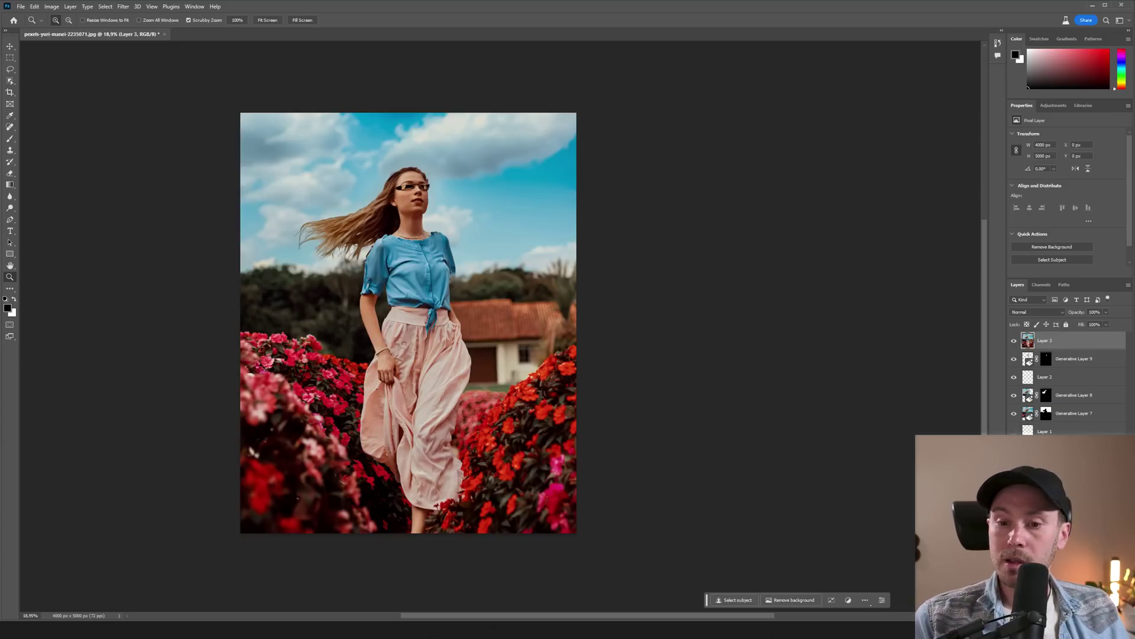
- Group all generative edit layers beneath Layer 3 into Group 1
left_click(1073, 359)
left_click(1047, 431, "shift")
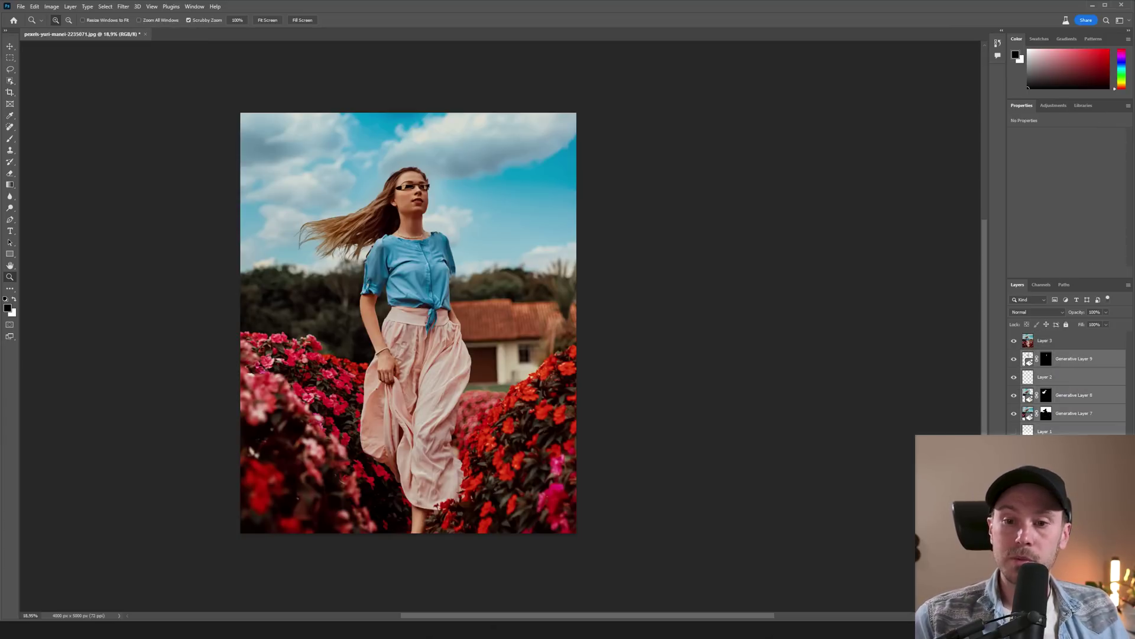
key("ctrl+g")
- Toggle Group 1 and Layer 3 visibility to compare the original with the edited result
left_click(1014, 356)
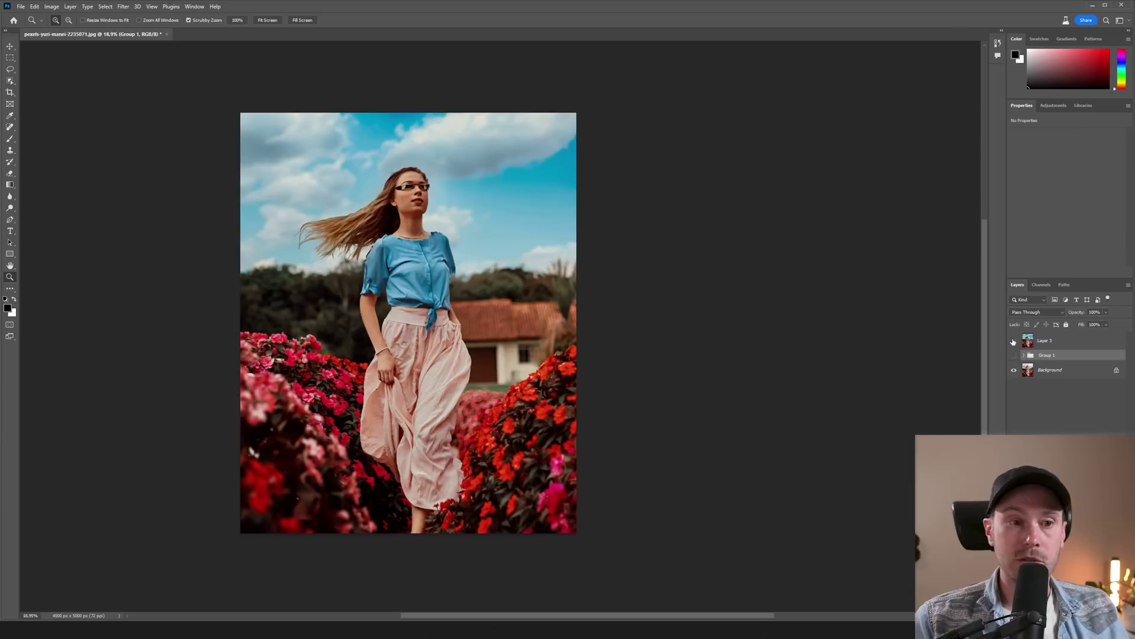
left_click(1013, 341)
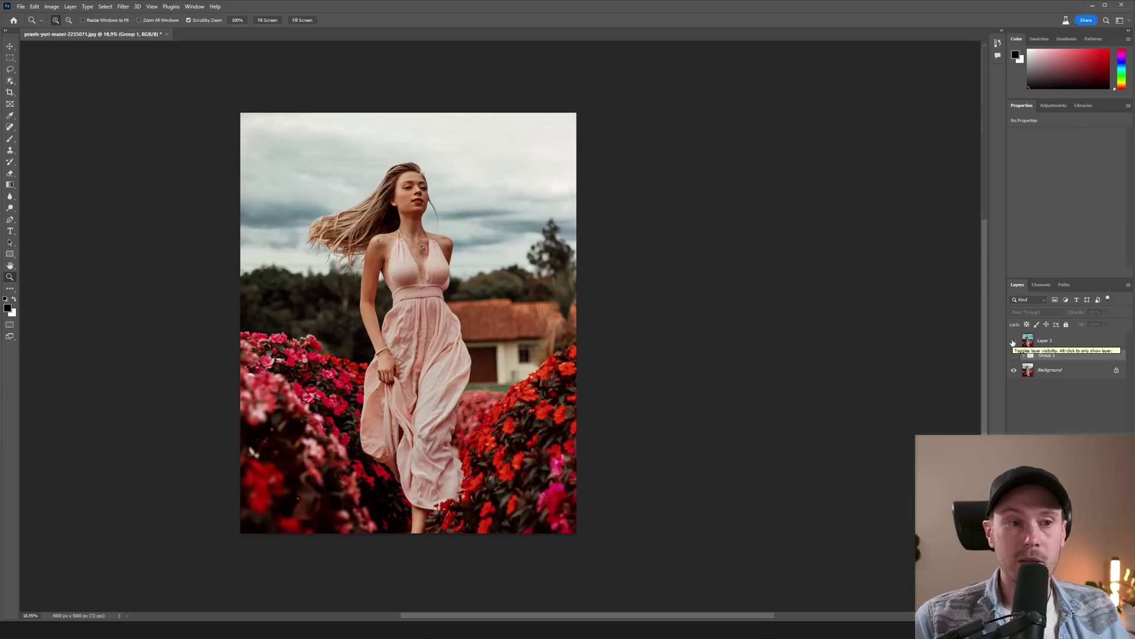
left_click(1013, 341)
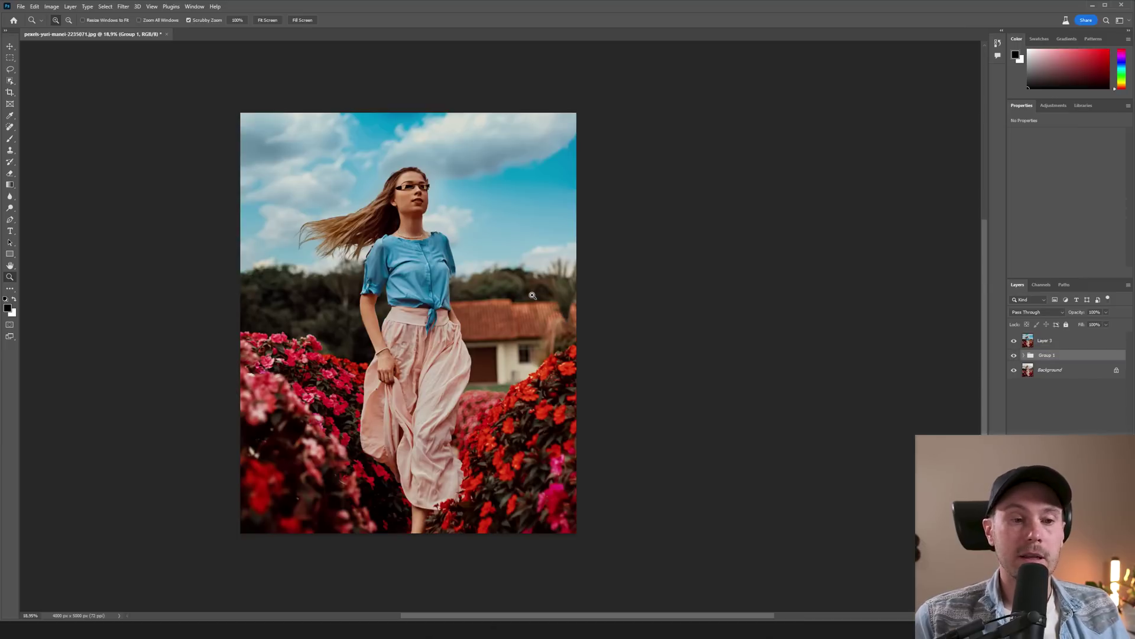
left_click(532, 295)
key("v")
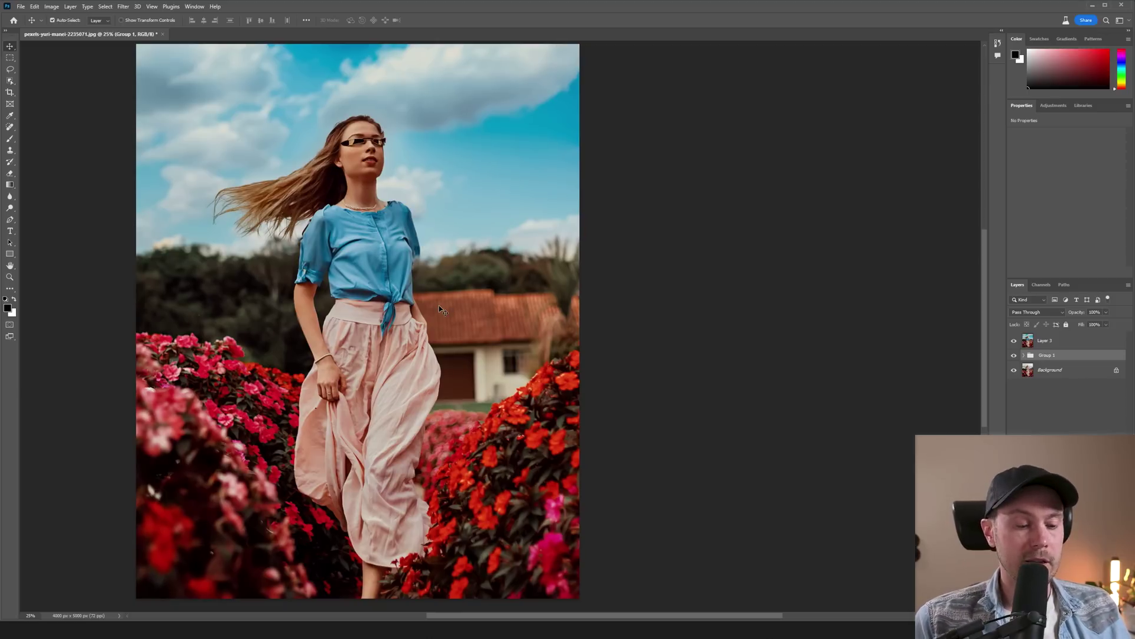
- Open the Seb.psd space-station portrait from the File menu
key("m")
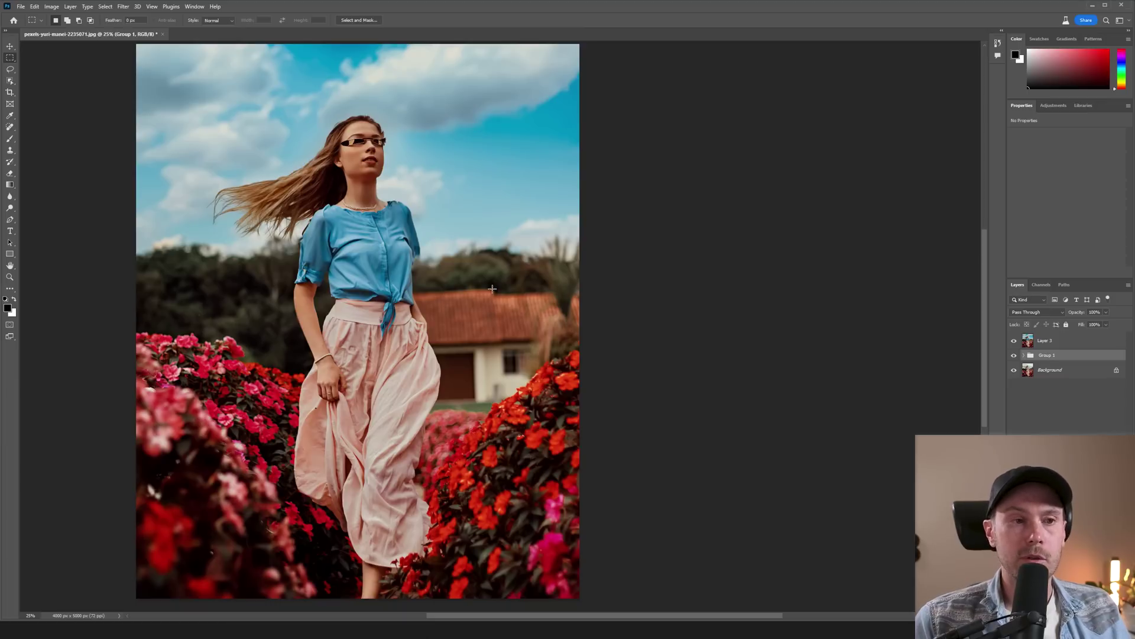
left_click(21, 7)
left_click(148, 65)
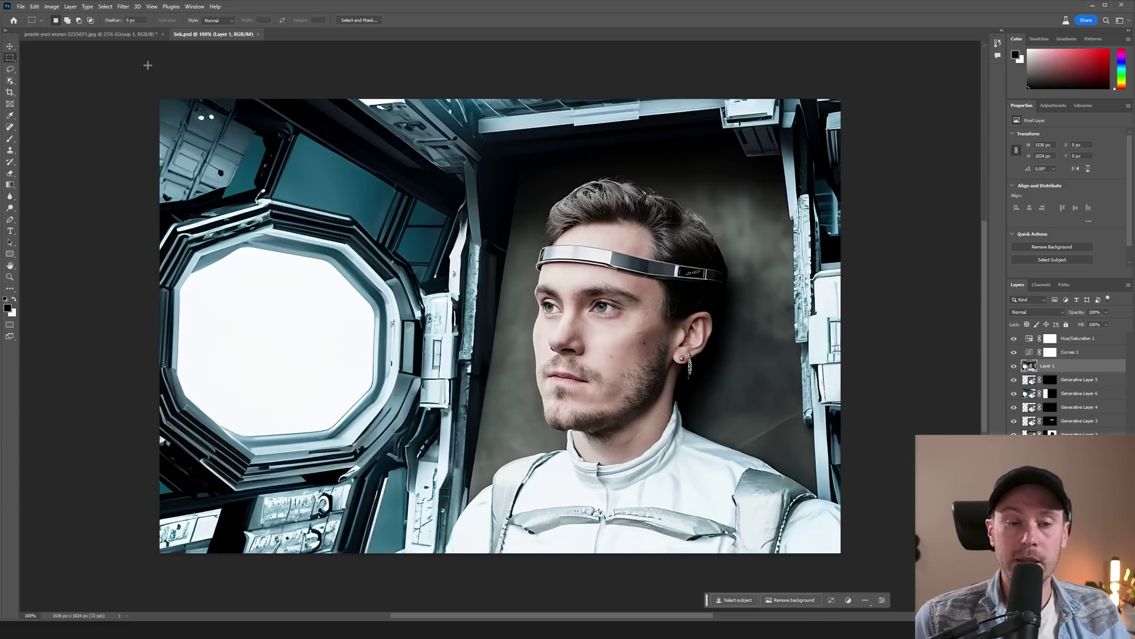